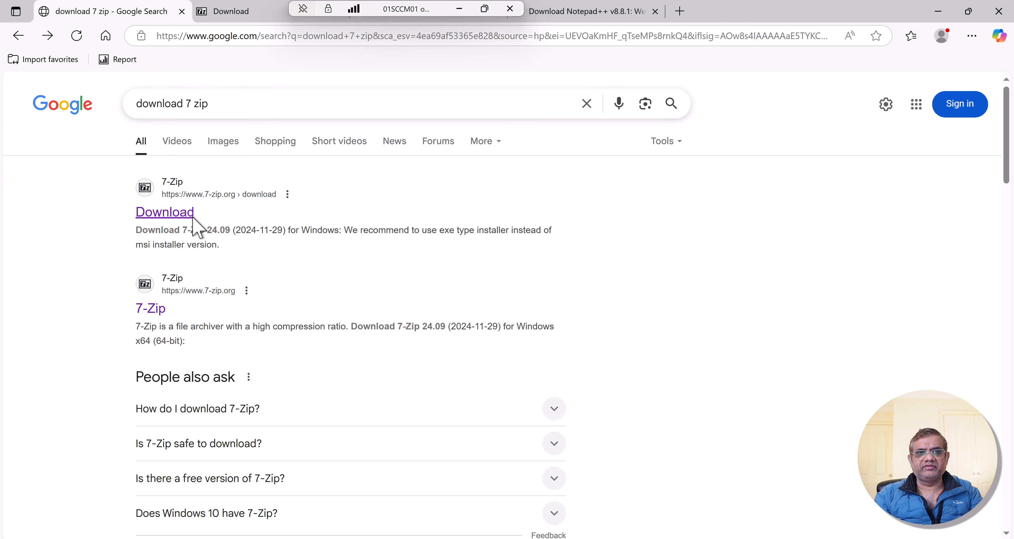
# - Check the 7-Zip download page and the 7-zip 24.09 msi source folder under \\SCCM01\d$\Source\Application
pyautogui.click(231, 11)
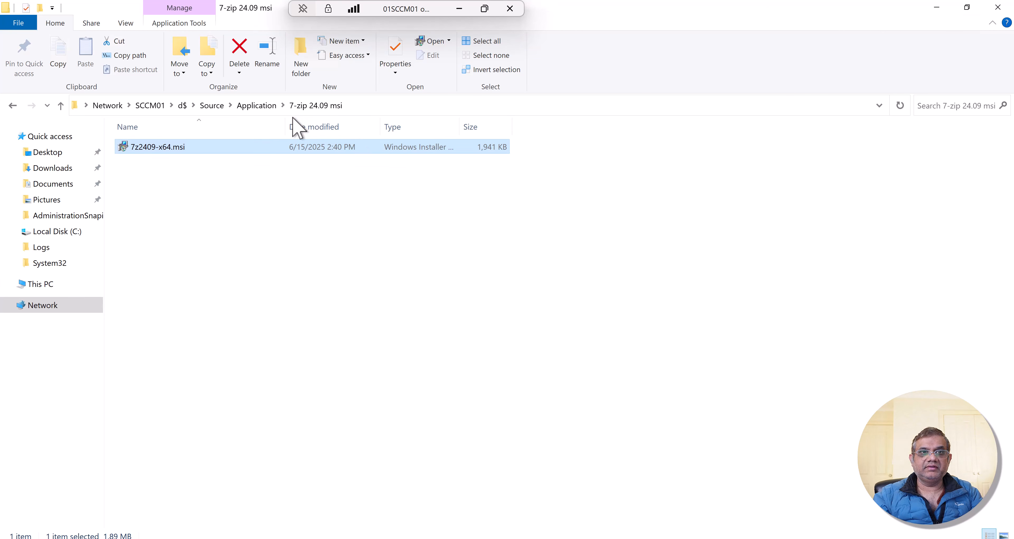
pyautogui.click(272, 106)
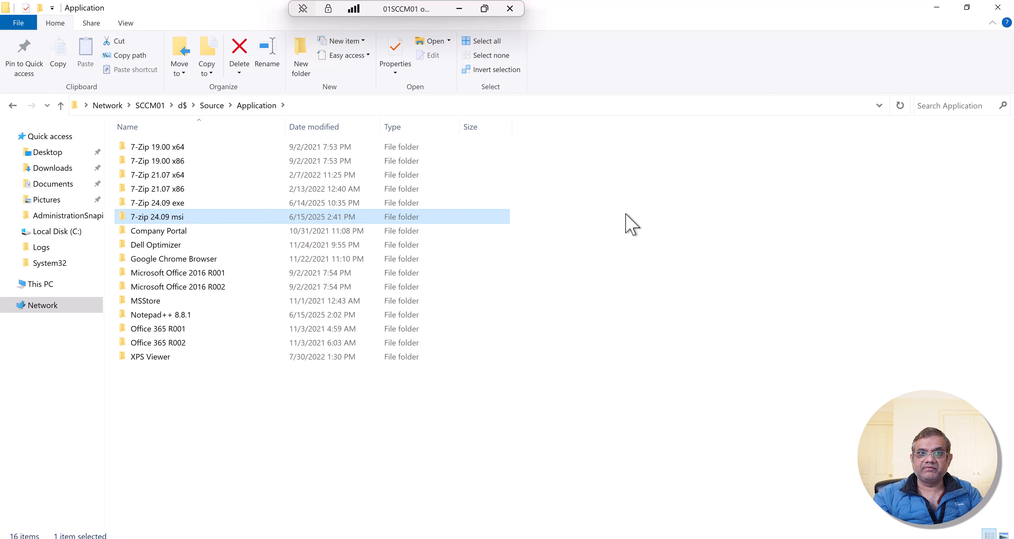
pyautogui.doubleClick(184, 217)
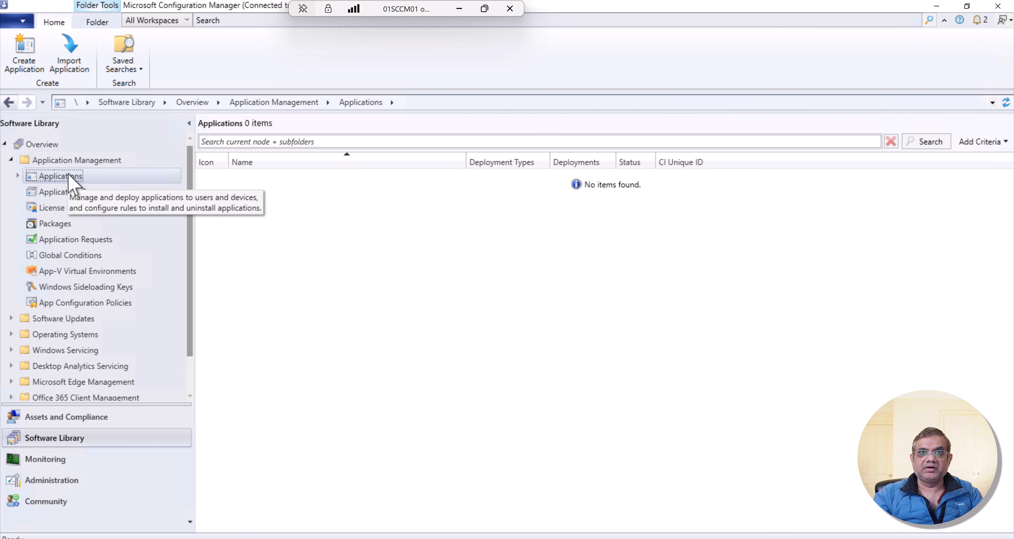
# - In Configuration Manager, start creating an application with information detected automatically from a Windows Installer (*.msi file)
pyautogui.rightClick(69, 178)
pyautogui.click(135, 199)
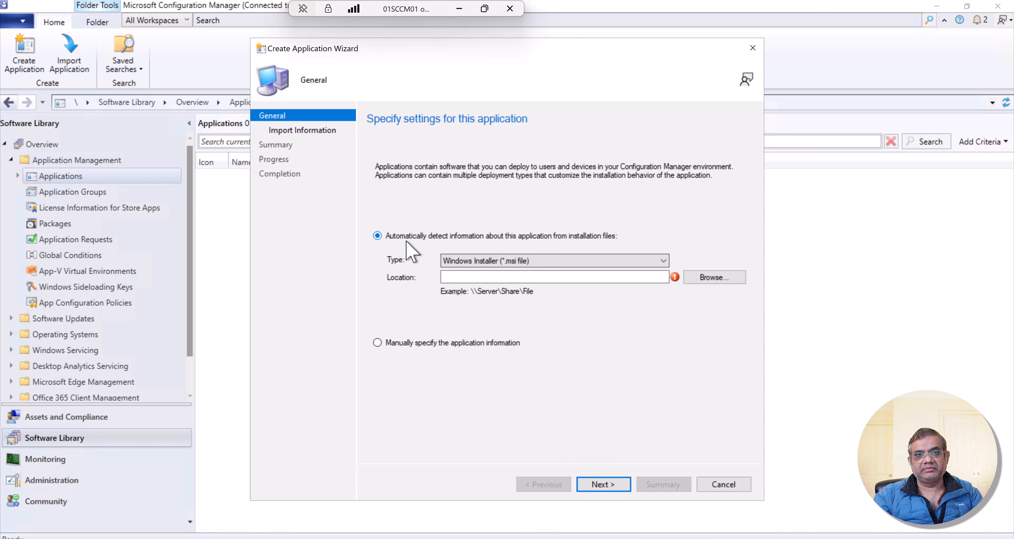
pyautogui.click(663, 261)
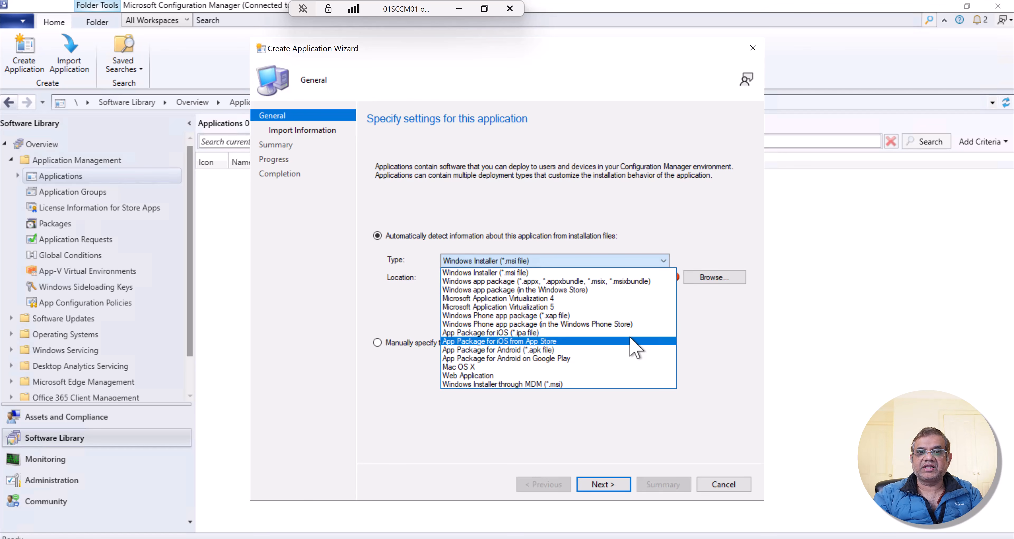
pyautogui.click(600, 272)
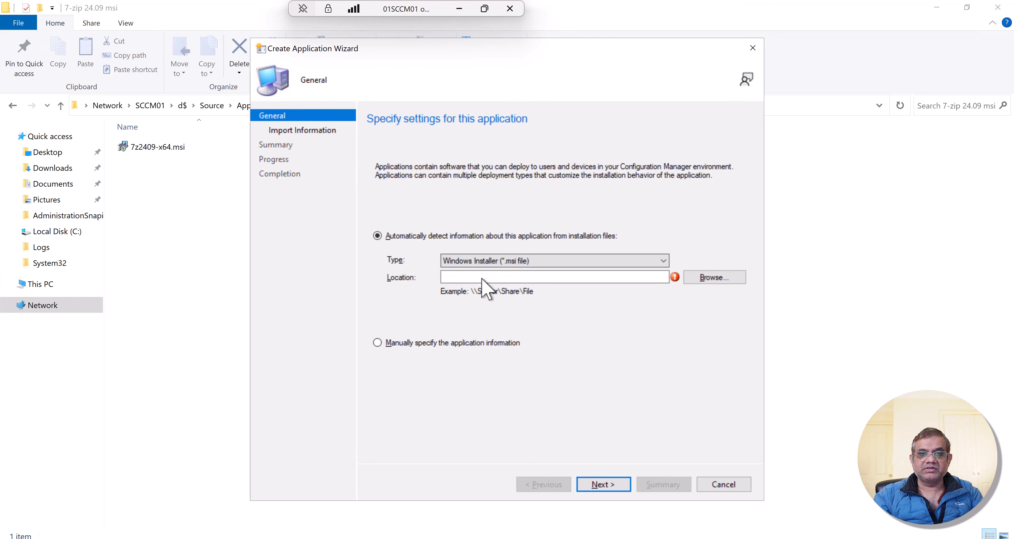
# - Import the application information from 7z2409-x64.msi in \\SCCM01\d$\Source\Application\7-zip 24.09 msi, accepting the unverified publisher
pyautogui.click(711, 279)
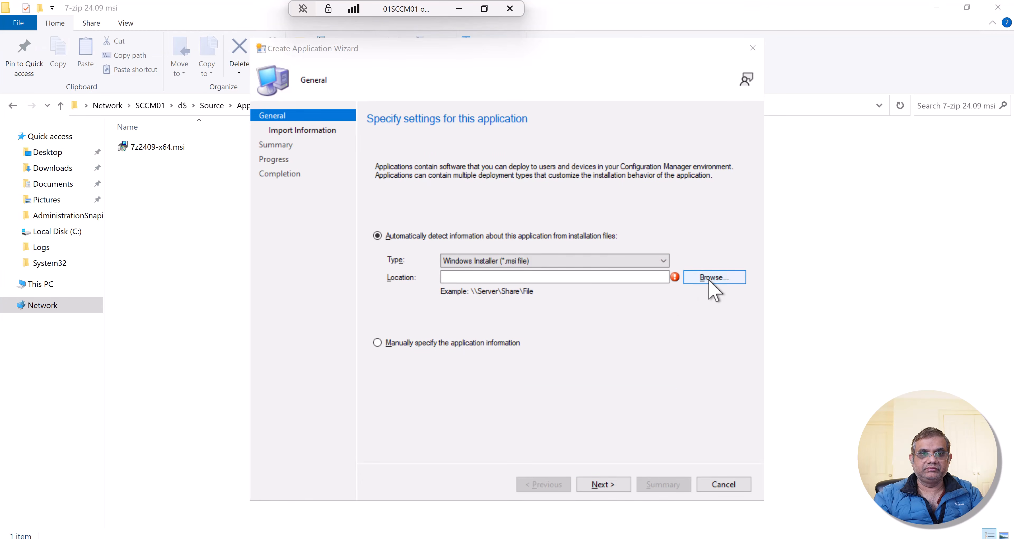
pyautogui.write('\\\\SCCM01\\d$\\Source\\Application\\7-zip 24.09 msi')
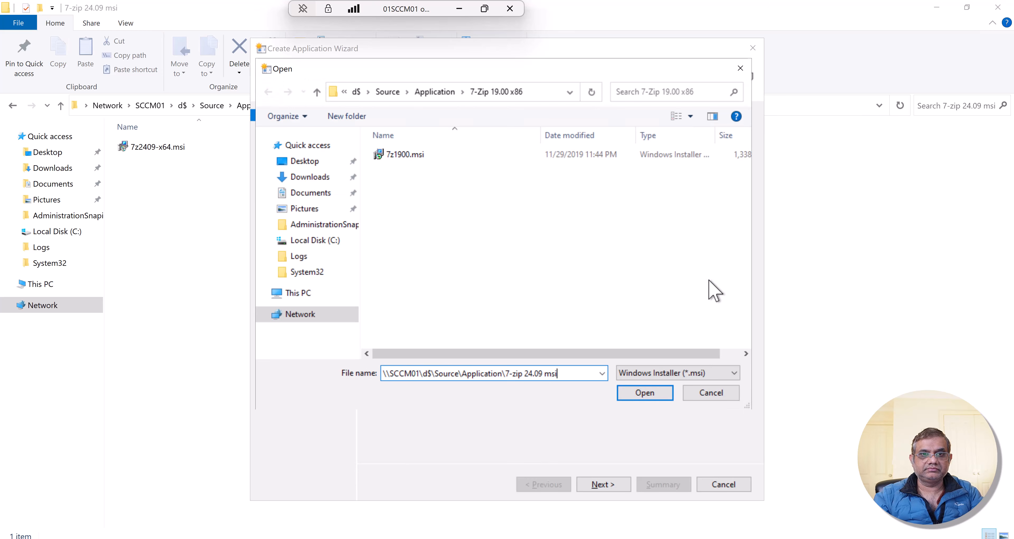
pyautogui.click(659, 397)
pyautogui.doubleClick(417, 154)
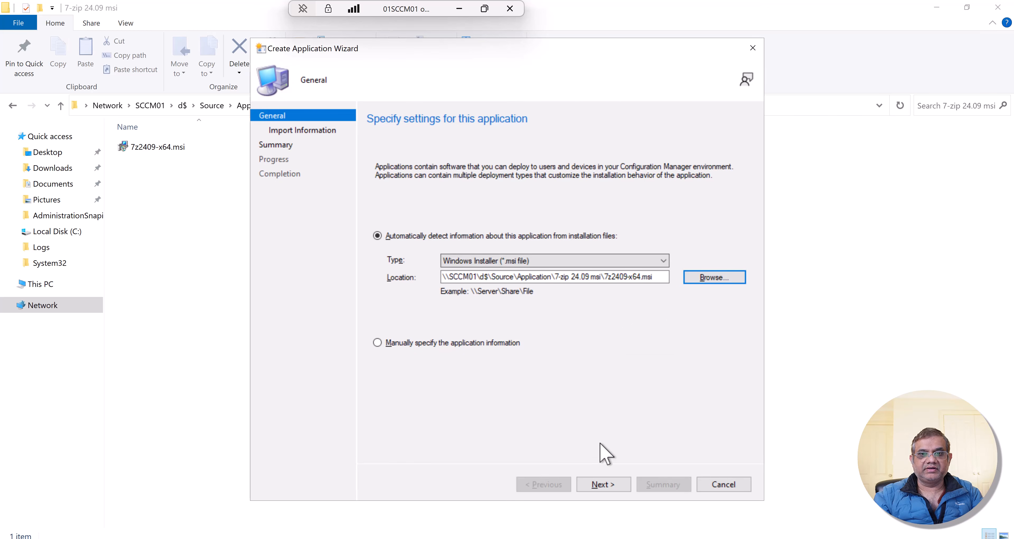
pyautogui.click(595, 488)
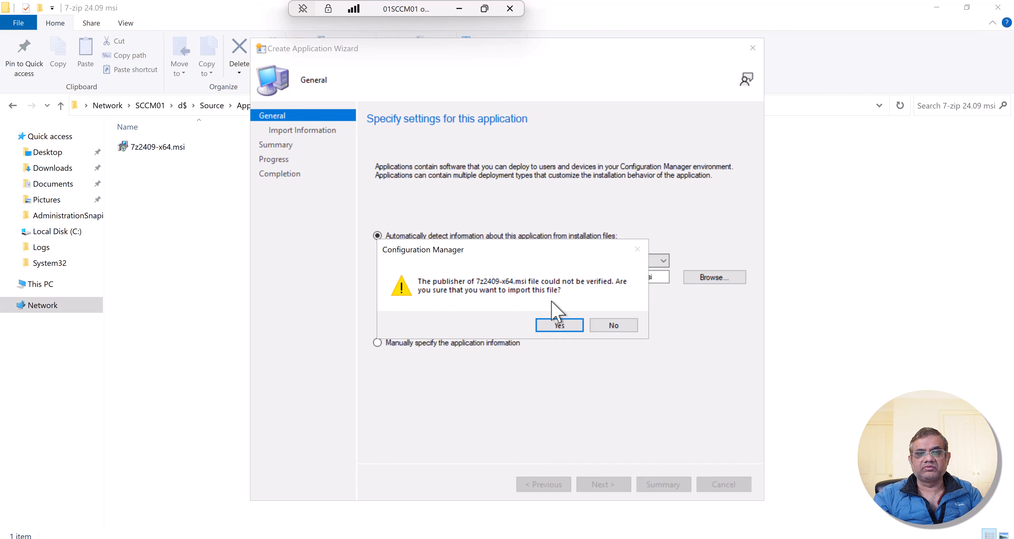
pyautogui.click(557, 326)
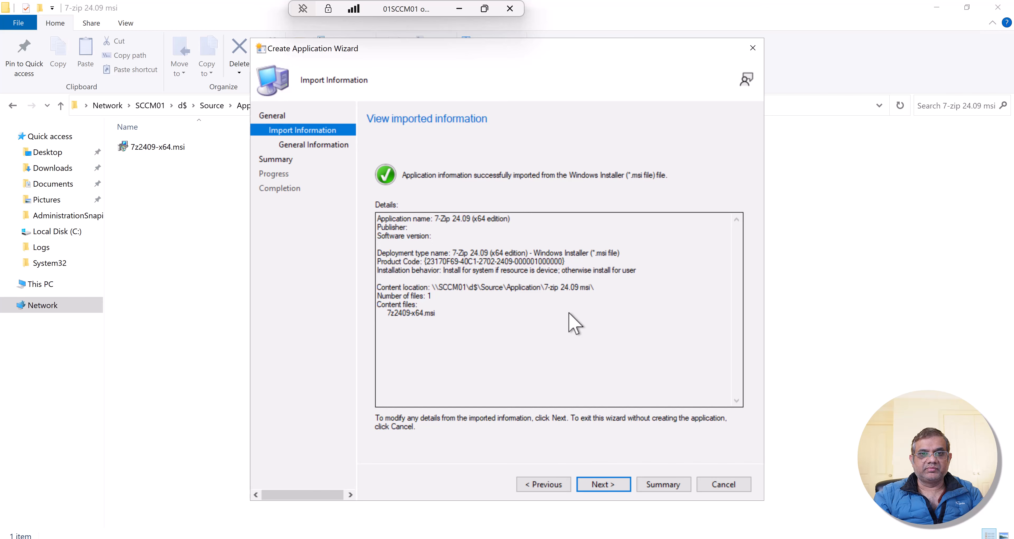
# - Keep the install behavior "Install for system if resource is device; otherwise install for user" and finish creating the 7-Zip application
pyautogui.click(608, 485)
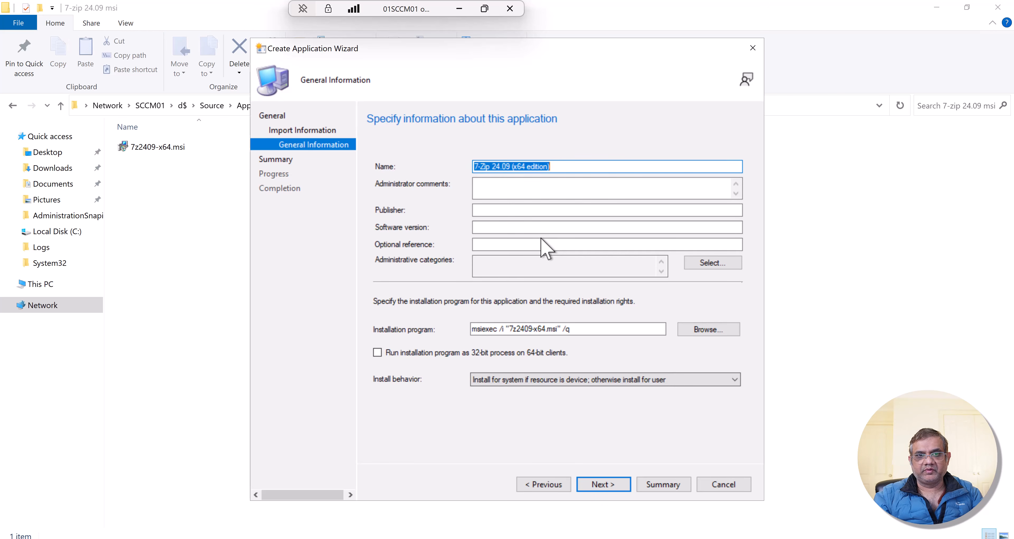
pyautogui.click(597, 329)
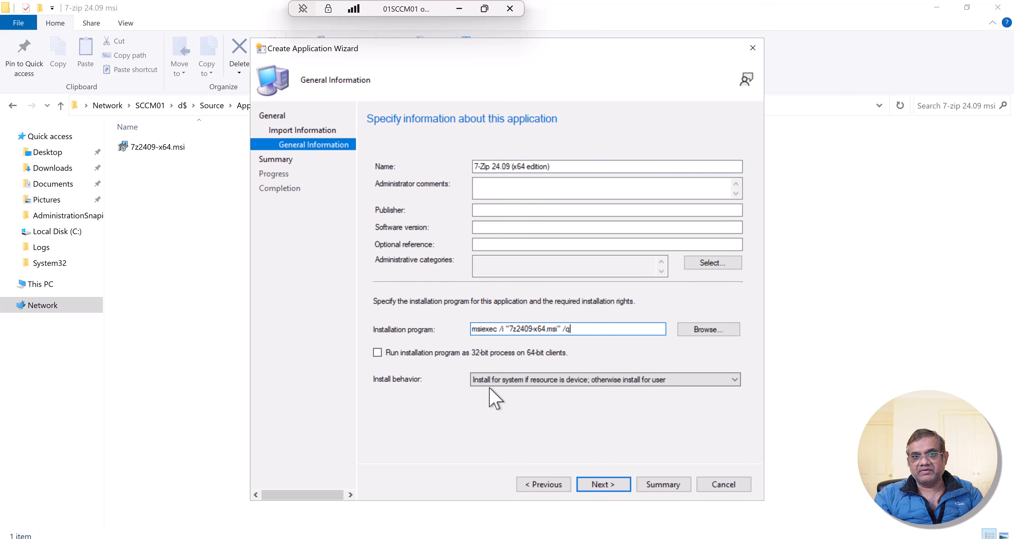
pyautogui.click(495, 381)
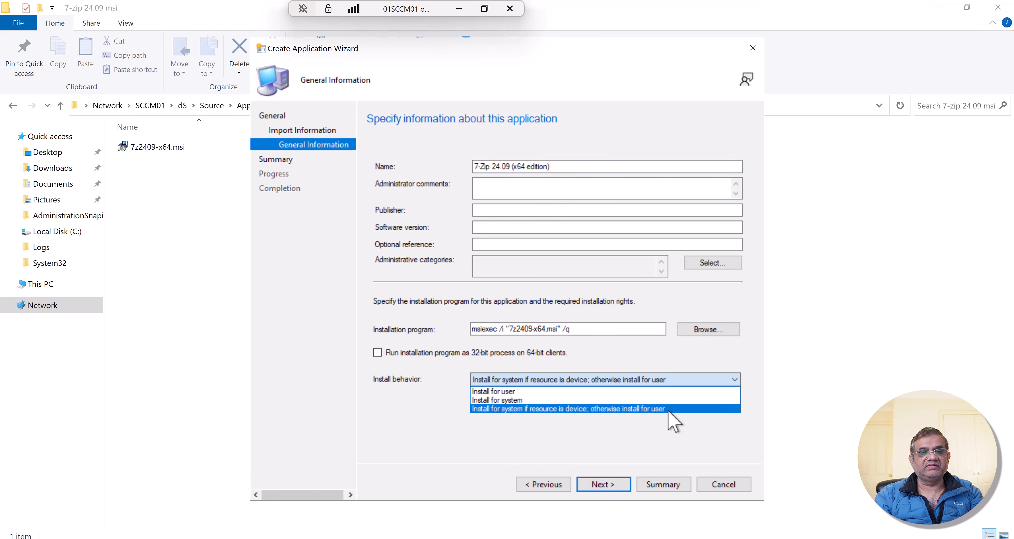
pyautogui.click(667, 410)
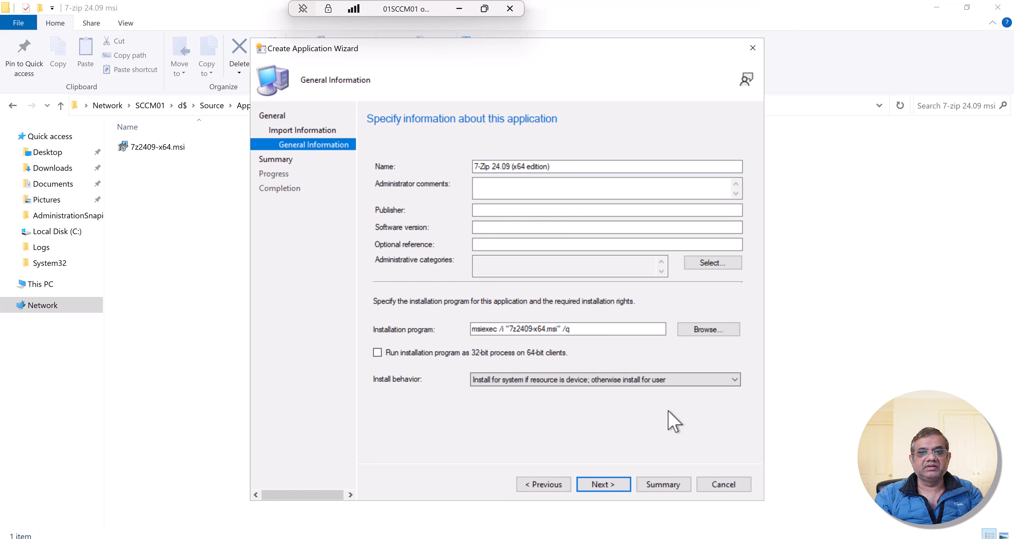
pyautogui.click(603, 490)
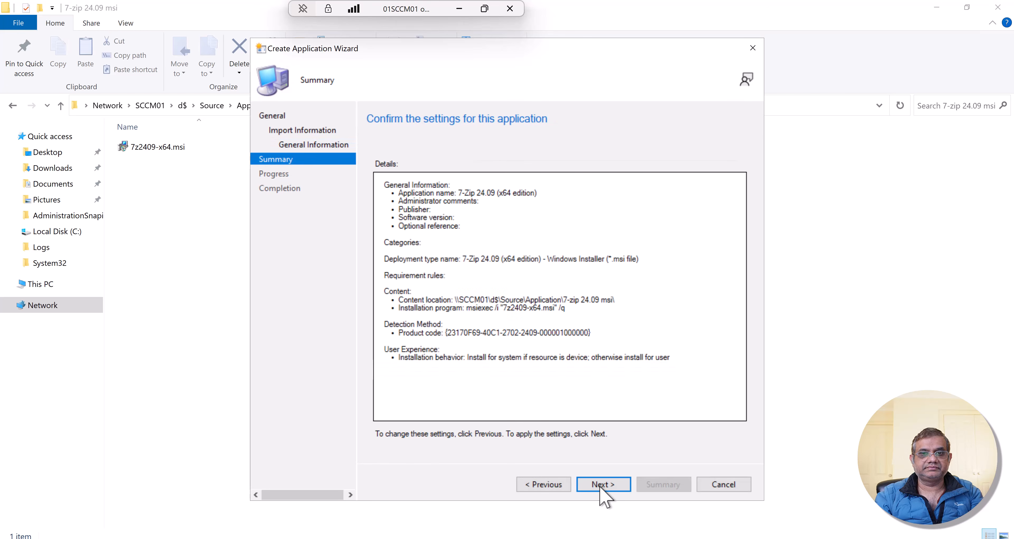
pyautogui.click(601, 485)
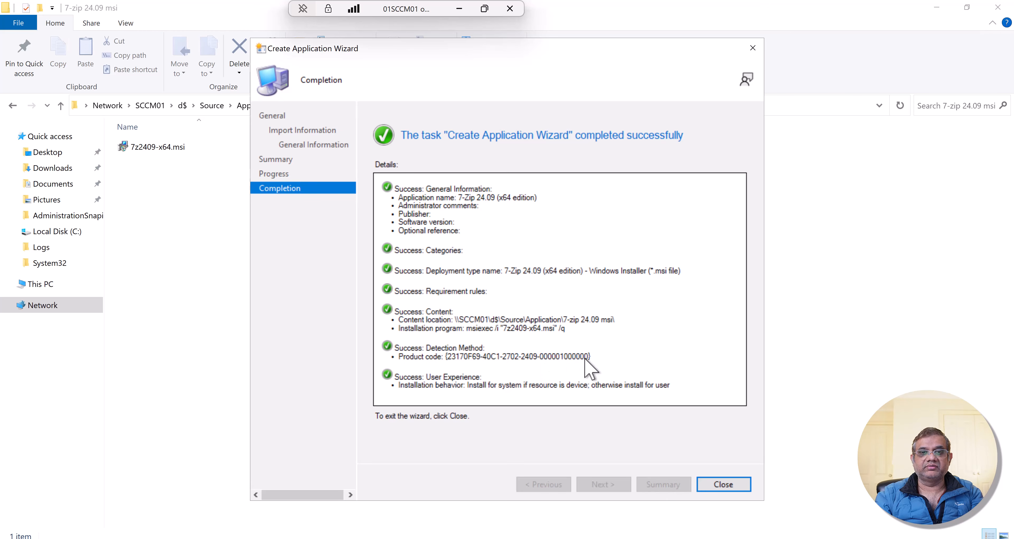
pyautogui.click(717, 487)
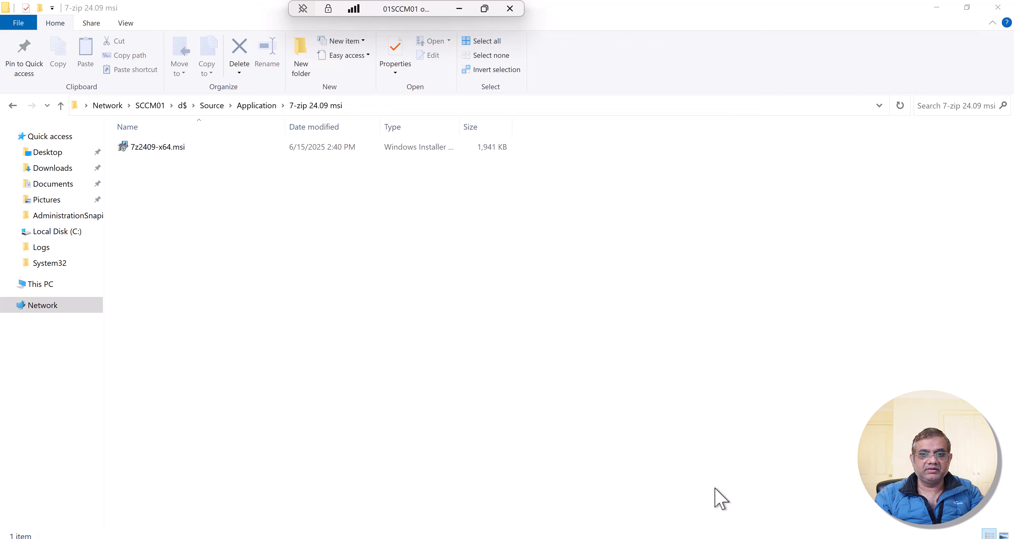
# - Return to Configuration Manager and view the deployment type of the 7-Zip 24.09 (x64 edition) application
pyautogui.hotkey('alt', 'Tab')
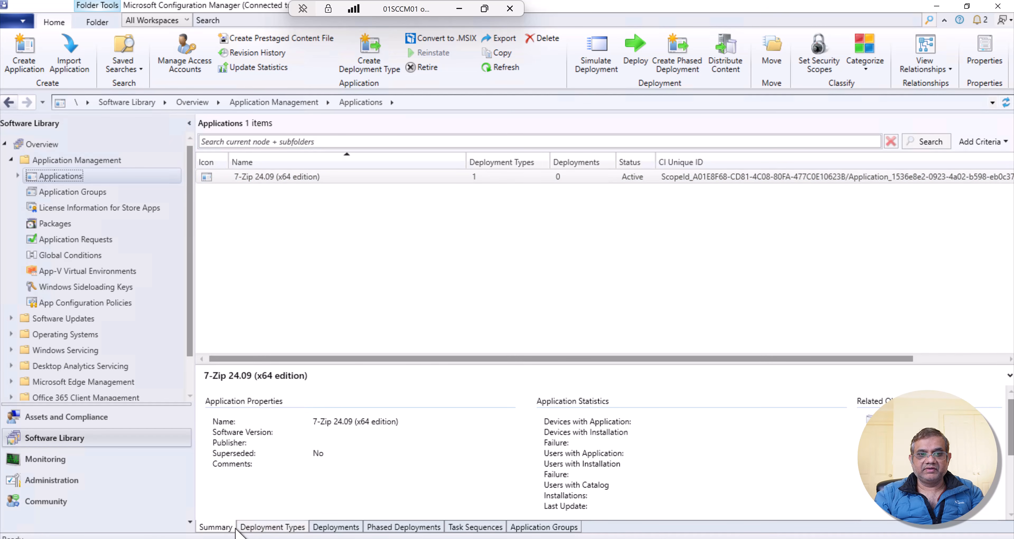
pyautogui.click(265, 527)
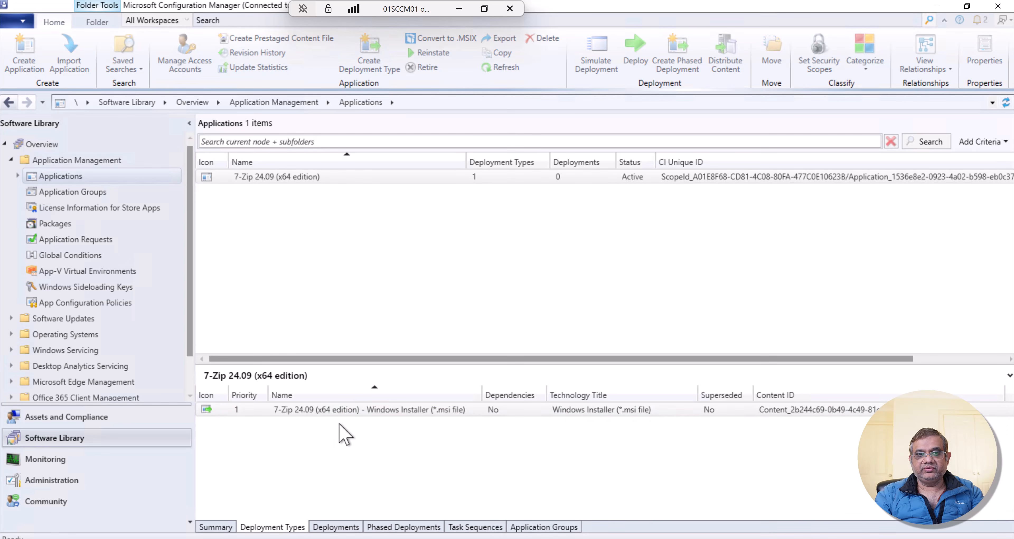
pyautogui.click(421, 409)
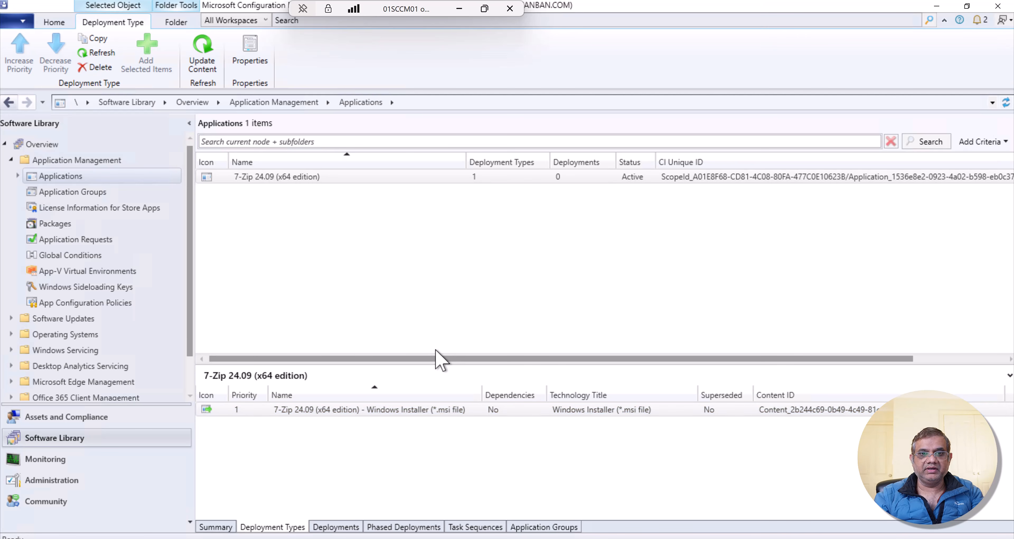
# - In the 7-Zip application's properties, set its Software Center icon to 7-Zip_Logo.png
pyautogui.click(401, 178)
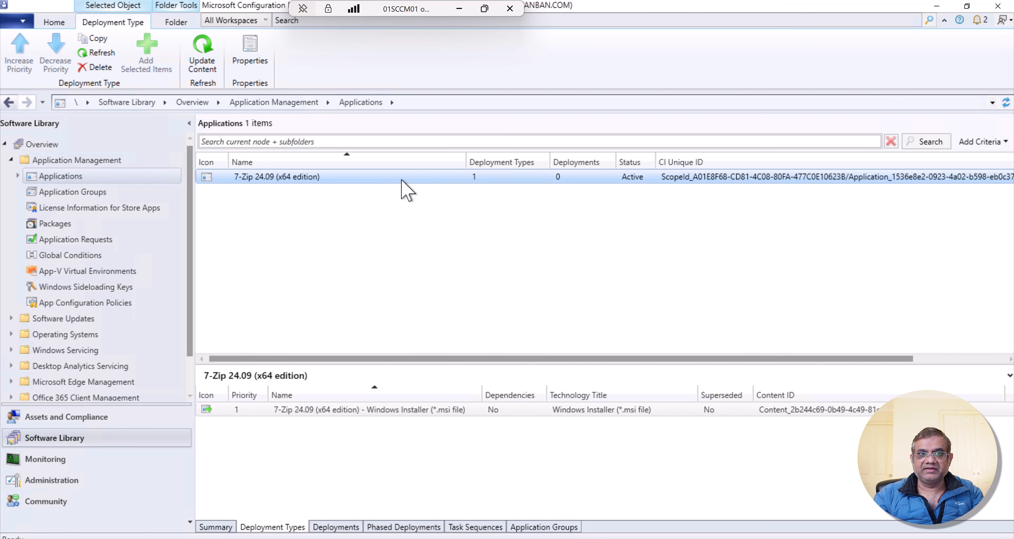
pyautogui.rightClick(402, 181)
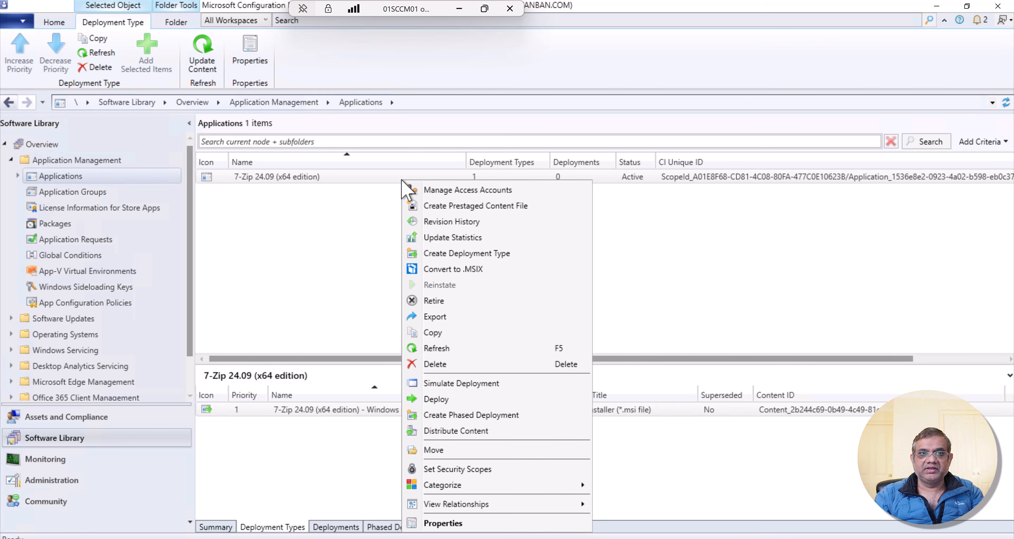
pyautogui.click(447, 523)
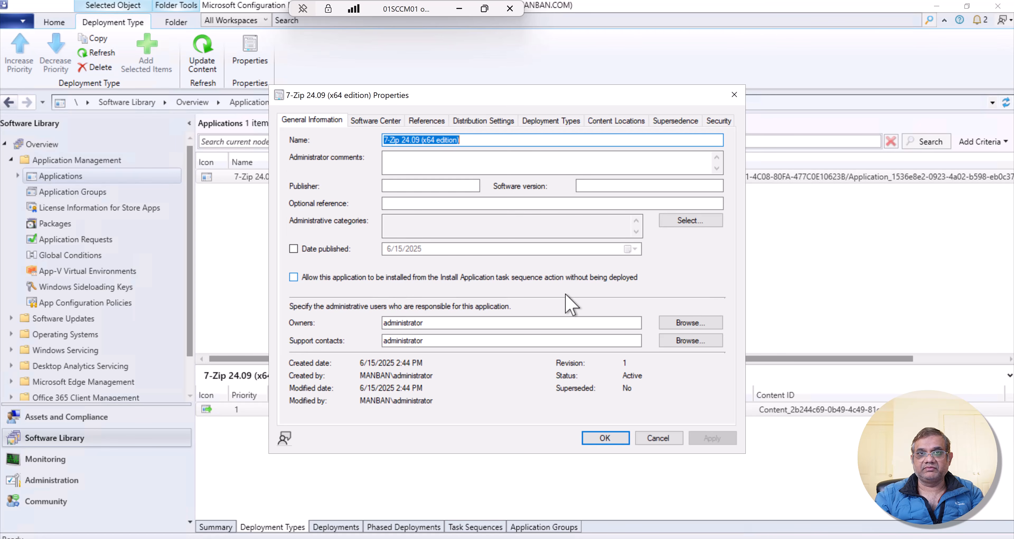
pyautogui.click(377, 122)
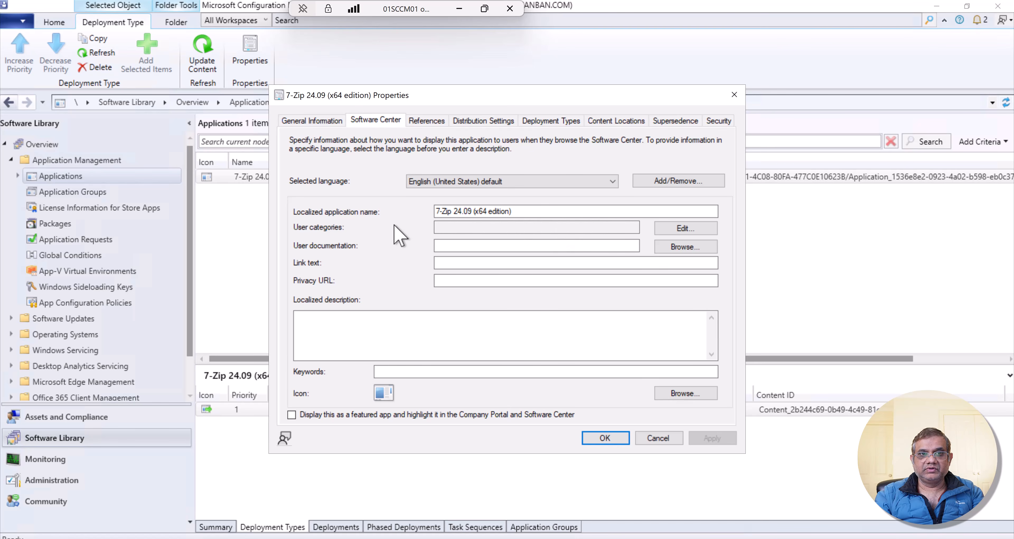
pyautogui.click(556, 212)
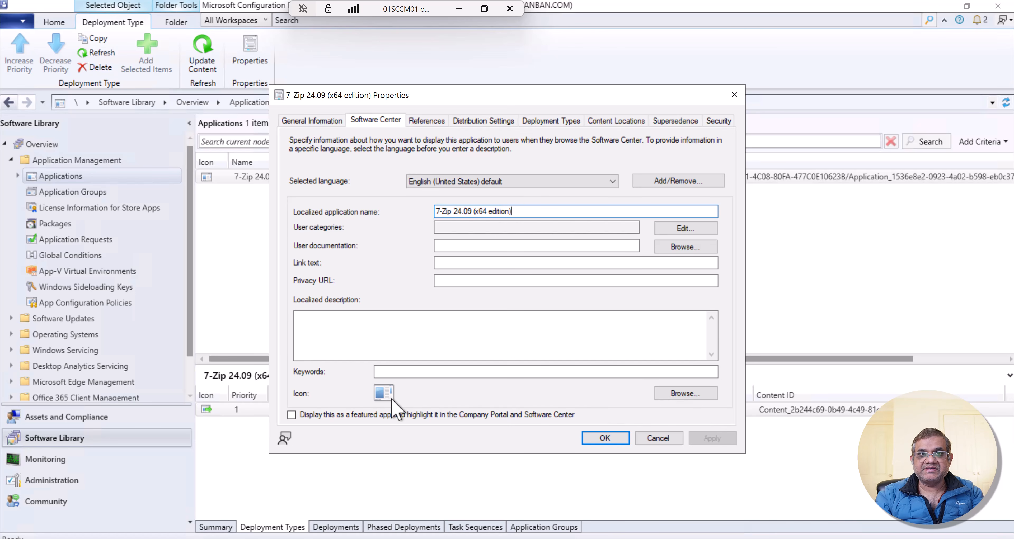
pyautogui.click(683, 394)
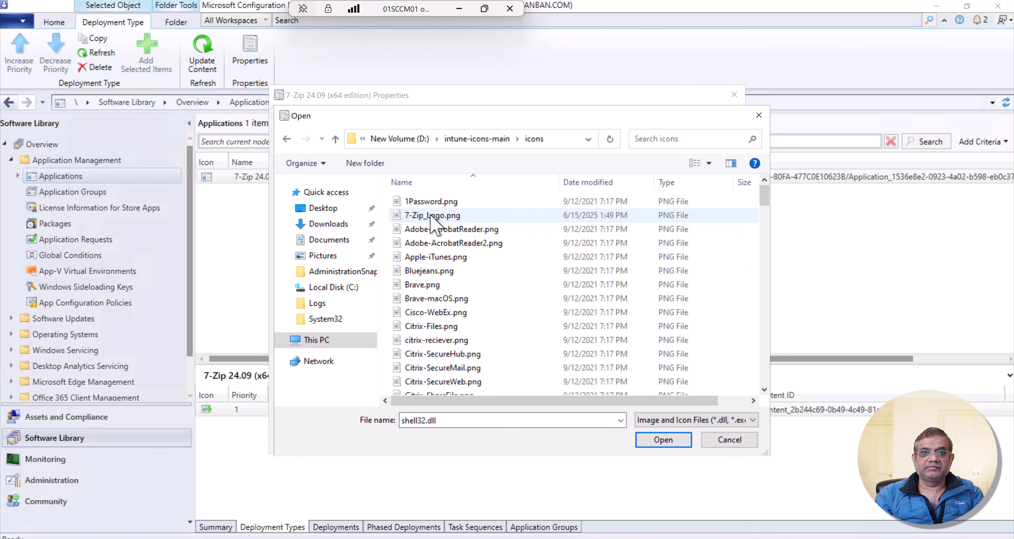
pyautogui.doubleClick(447, 221)
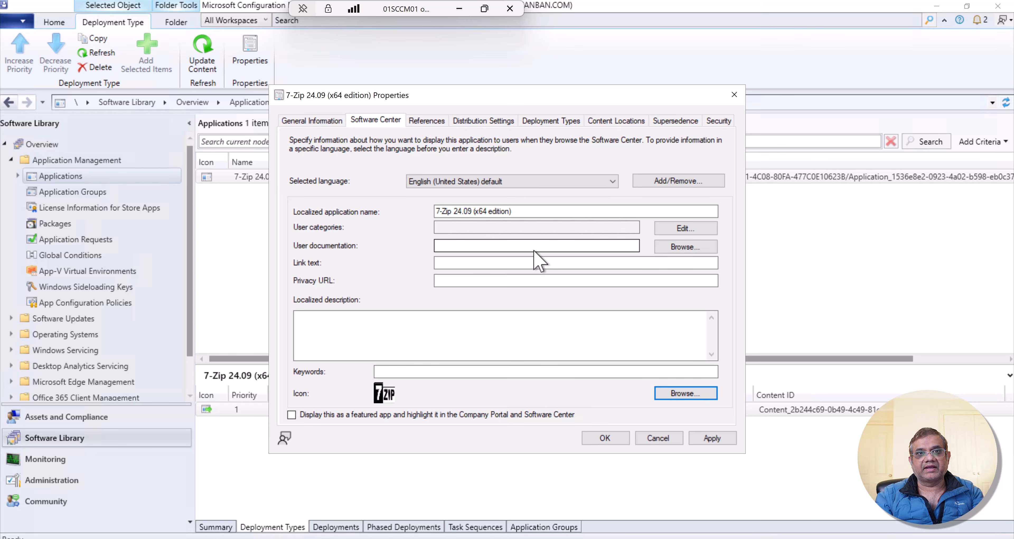
# - Set the application's distribution priority to High and have content download automatically when packages are assigned to distribution points
pyautogui.click(416, 122)
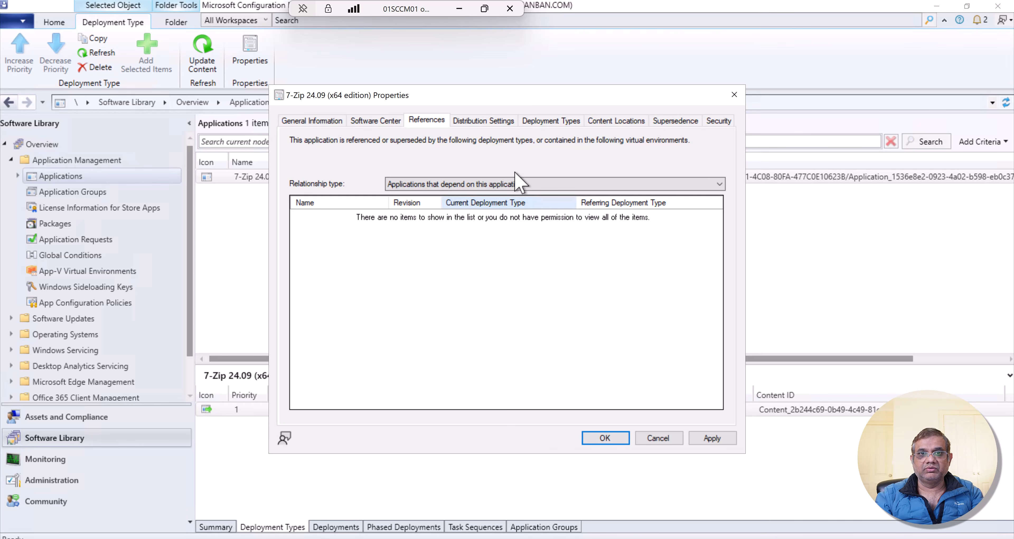
pyautogui.click(479, 120)
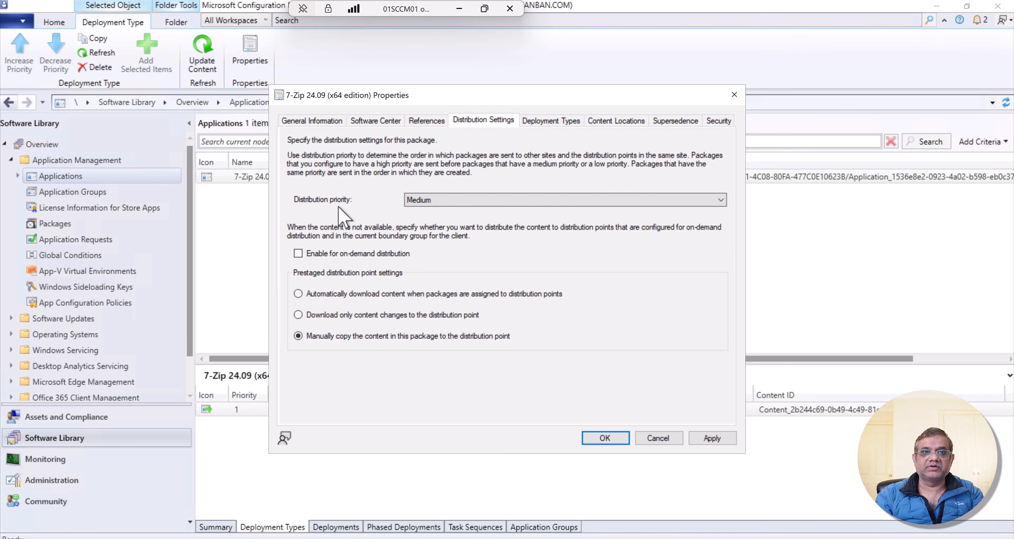
pyautogui.click(429, 202)
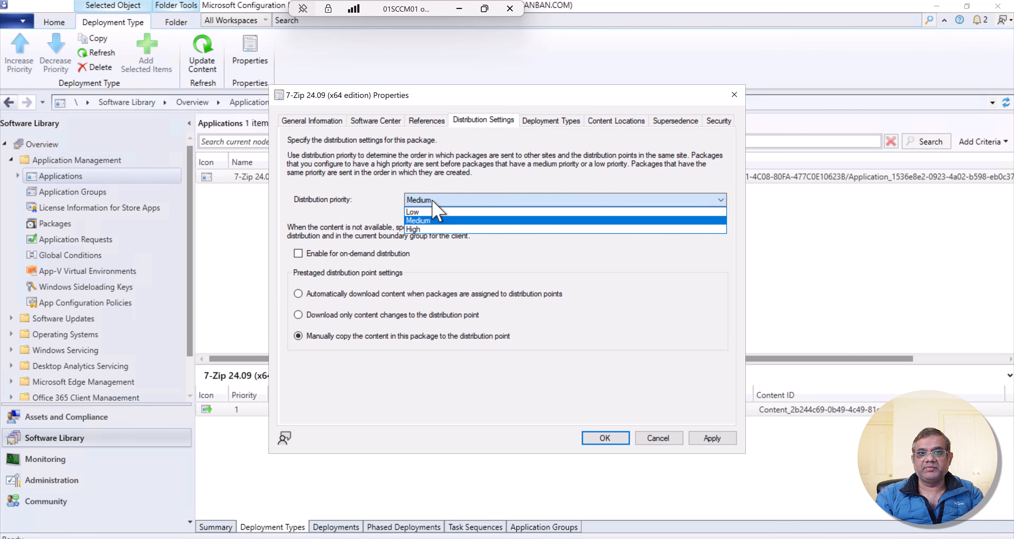
pyautogui.click(430, 231)
pyautogui.click(312, 294)
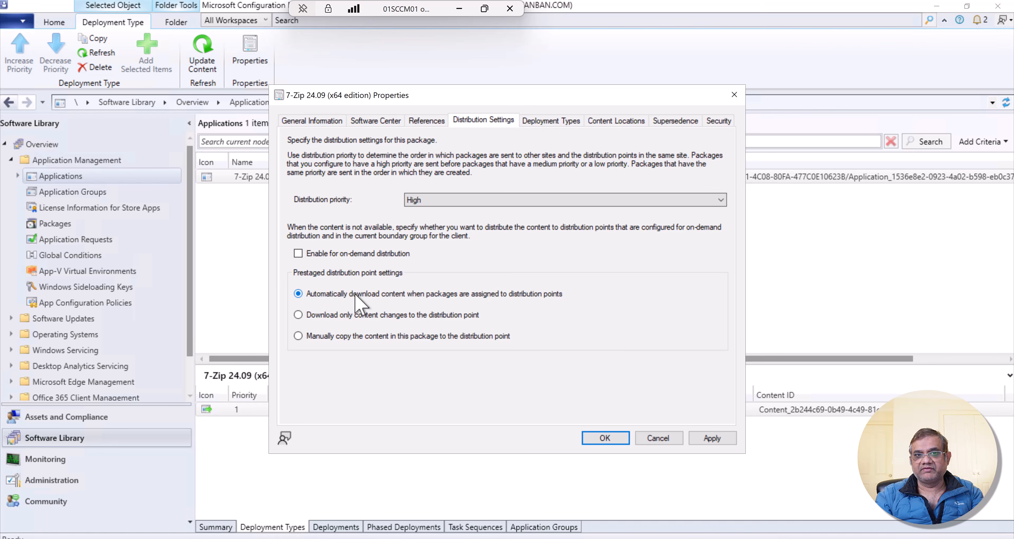
# - Open the application's 7-Zip 24.09 (x64 edition) Windows Installer deployment type for editing
pyautogui.click(551, 120)
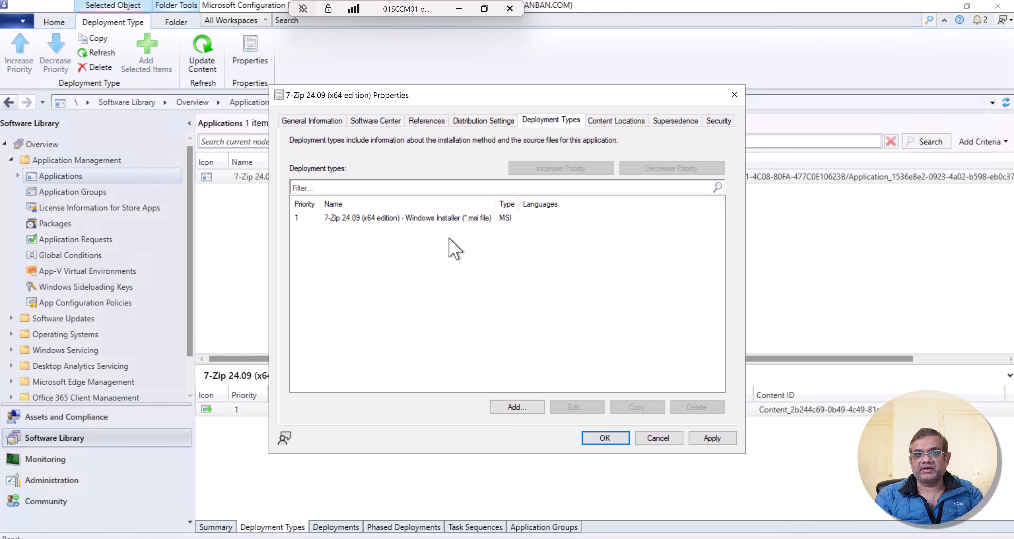
pyautogui.click(447, 220)
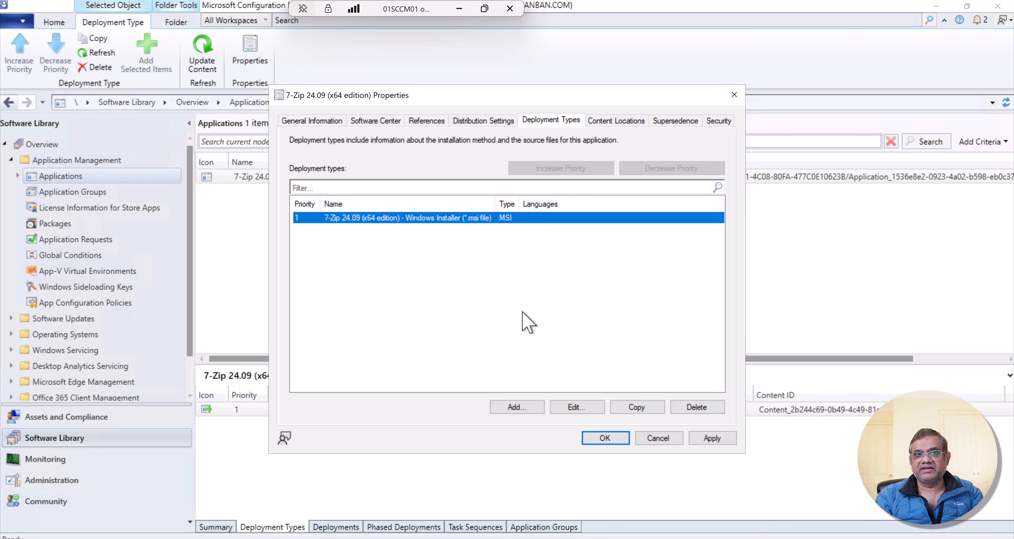
pyautogui.click(572, 409)
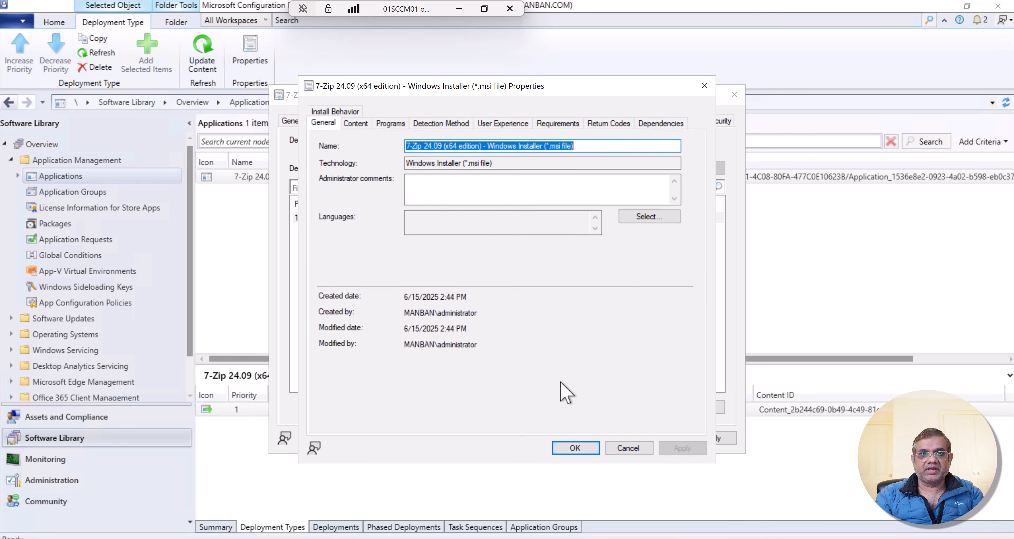
# - Review the deployment type's general details, content location, and installation and uninstall commands
pyautogui.click(516, 163)
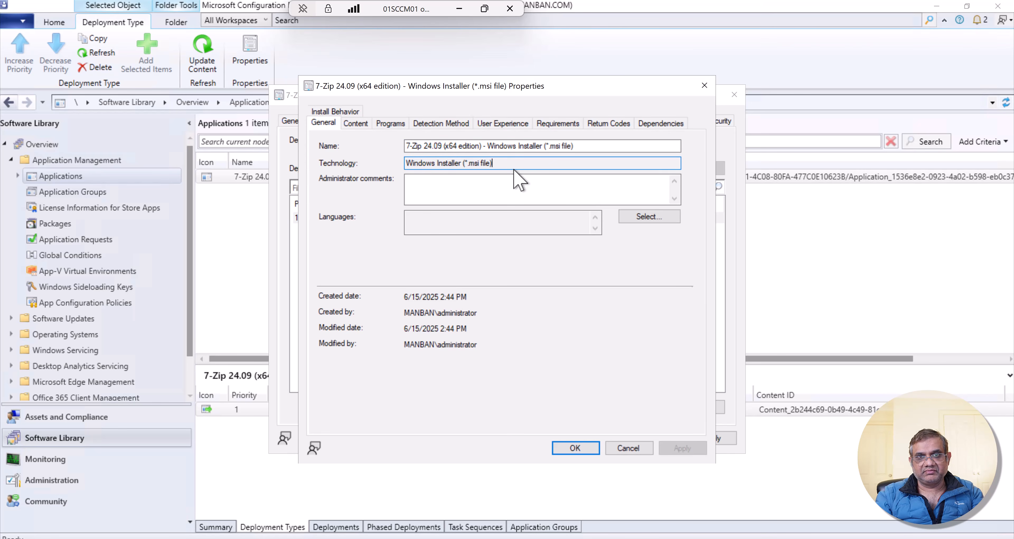
pyautogui.click(356, 126)
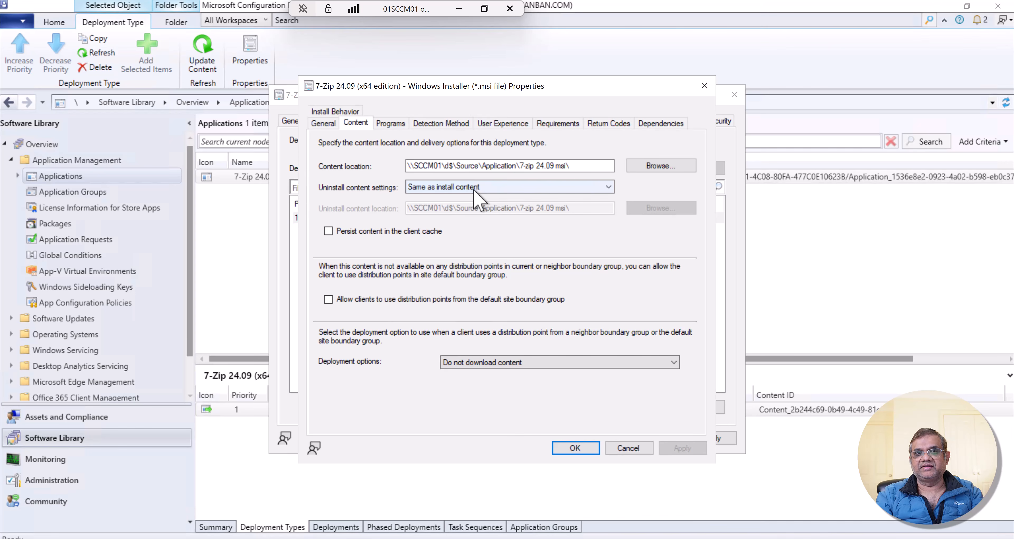
pyautogui.click(393, 125)
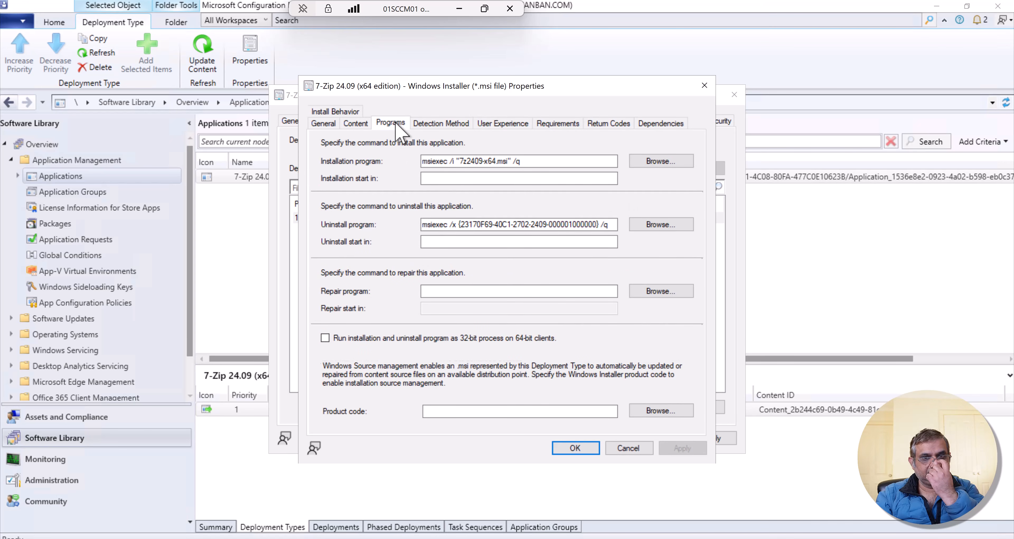
pyautogui.click(540, 164)
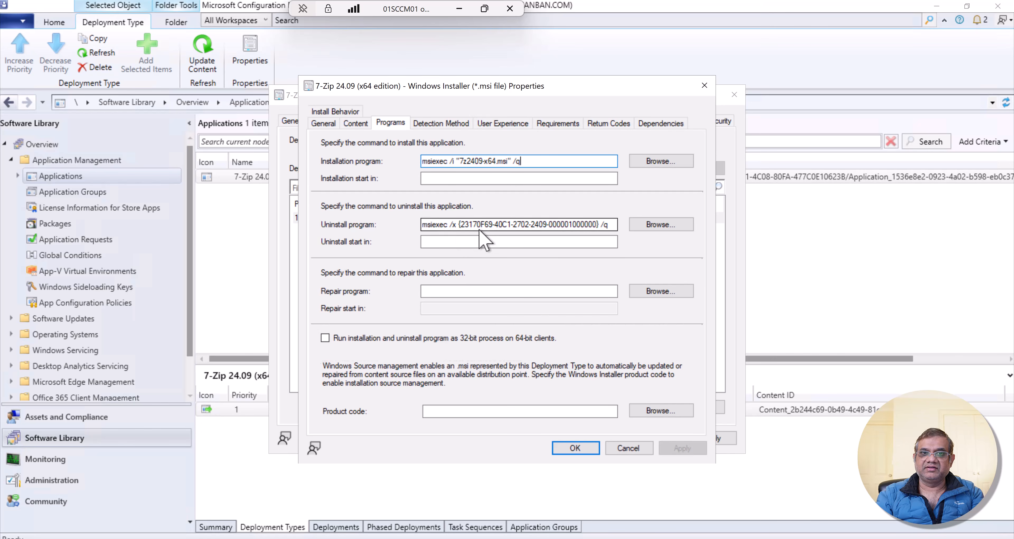
pyautogui.click(611, 225)
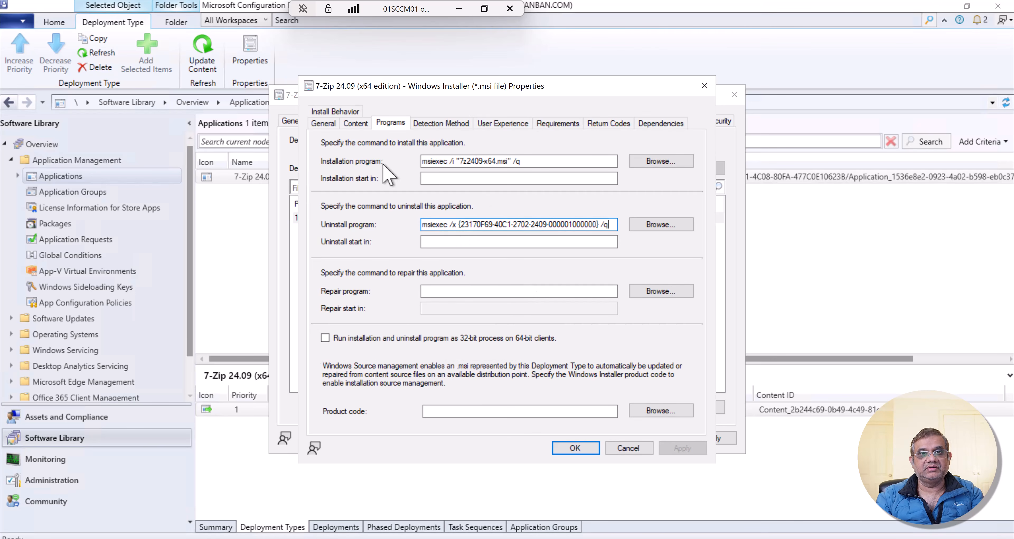
# - Set the deployment type's uninstall content settings to No uninstall content, and recheck the uninstall command
pyautogui.click(356, 124)
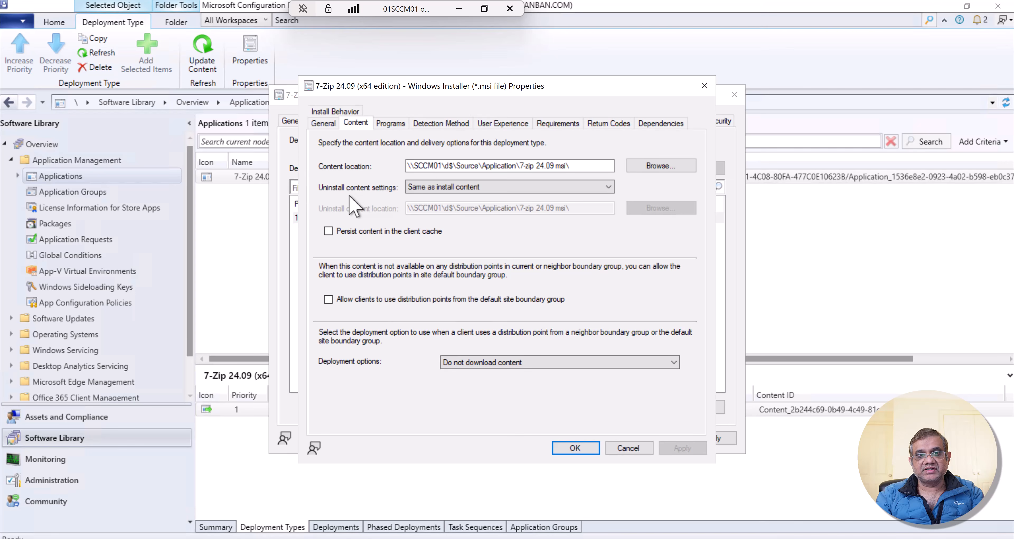
pyautogui.click(494, 191)
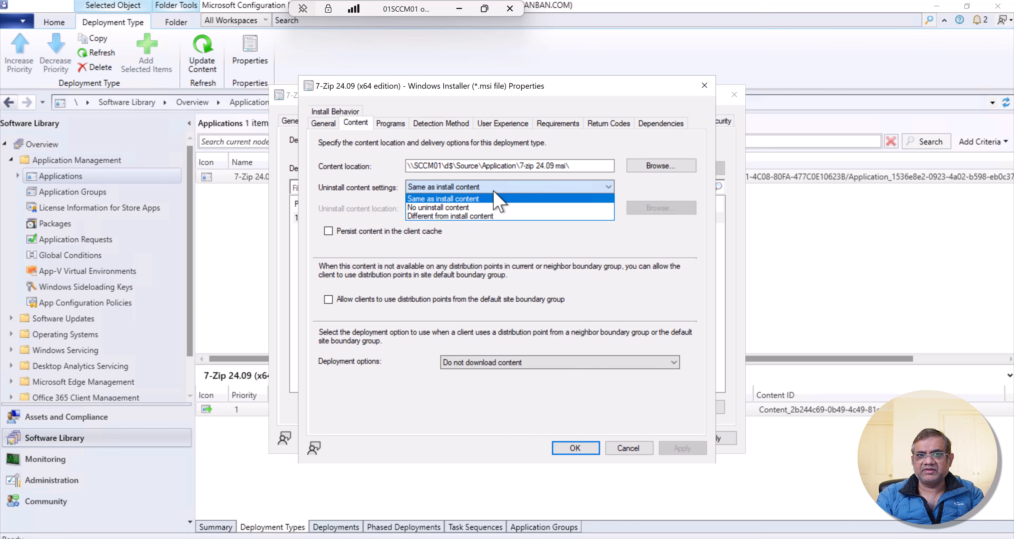
pyautogui.click(476, 209)
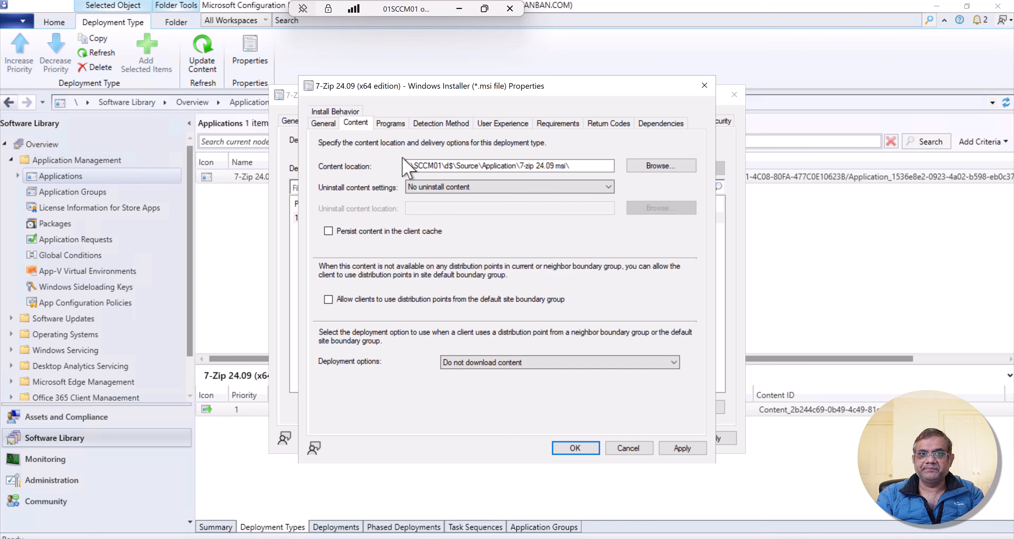
pyautogui.click(390, 124)
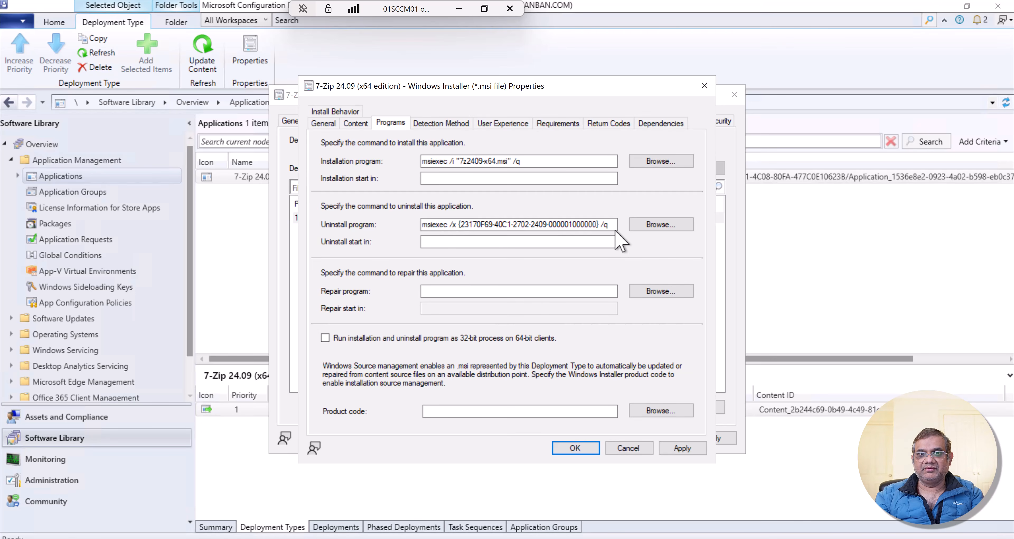
pyautogui.click(355, 124)
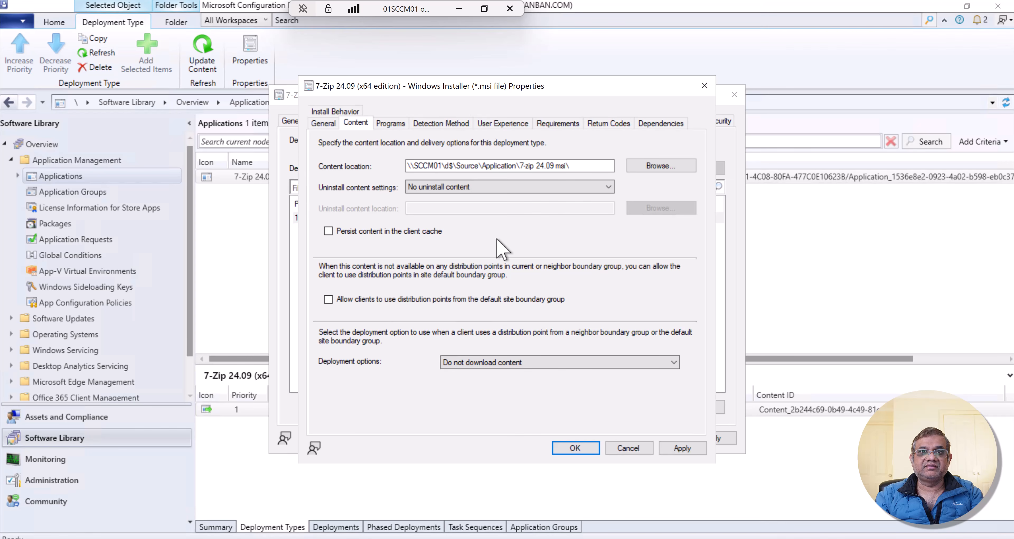
pyautogui.click(391, 123)
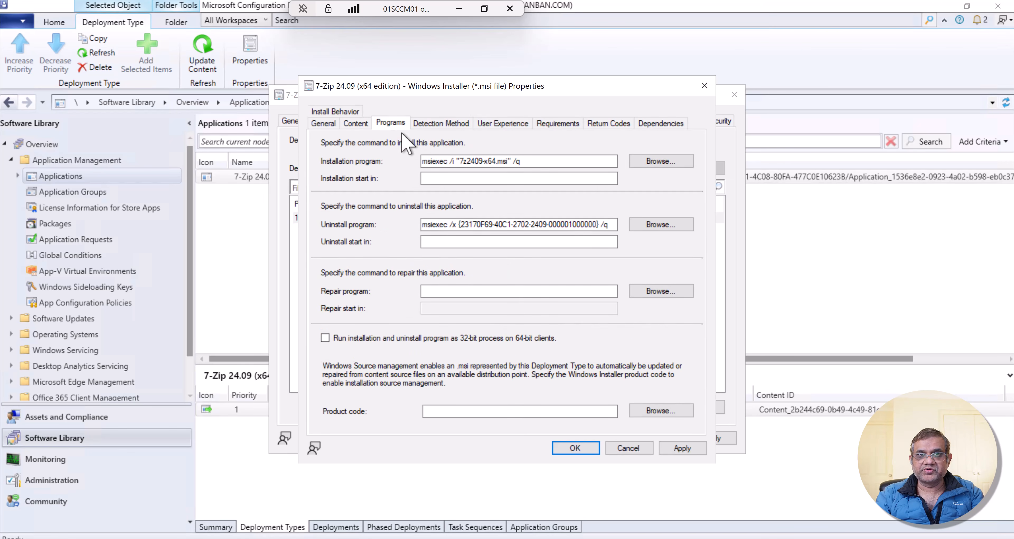
# - Inspect the deployment type's MSI product code detection rule and close it without changes
pyautogui.click(441, 123)
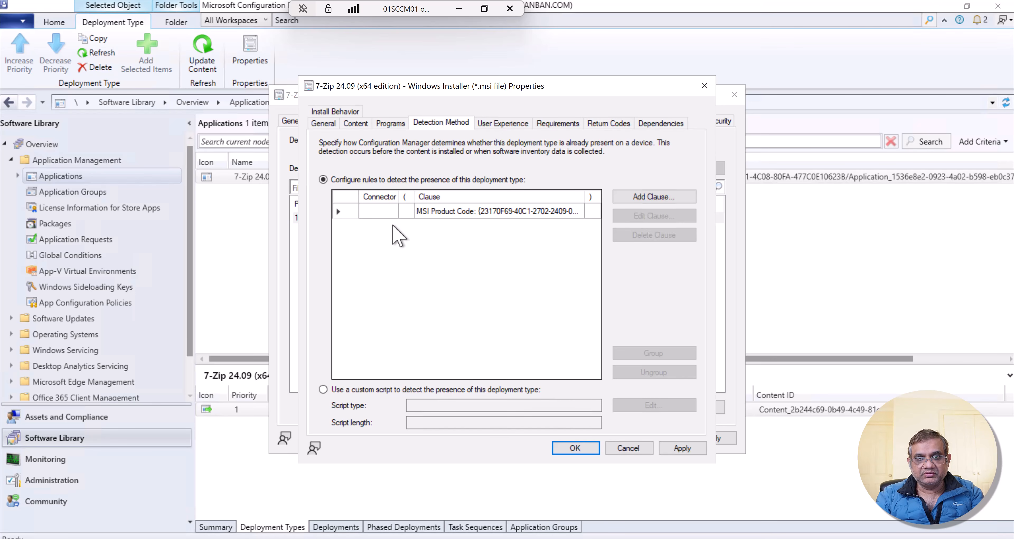
pyautogui.click(338, 212)
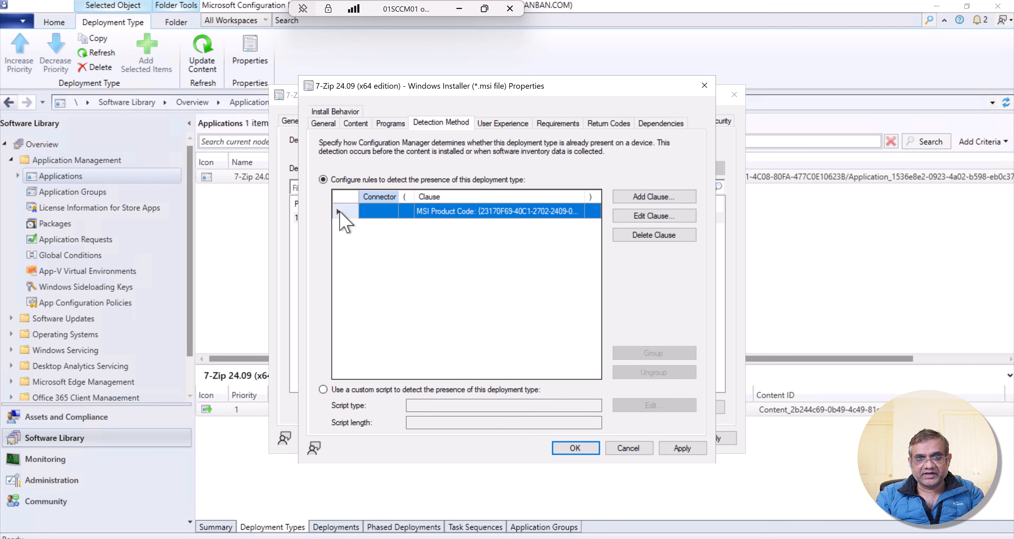
pyautogui.click(650, 217)
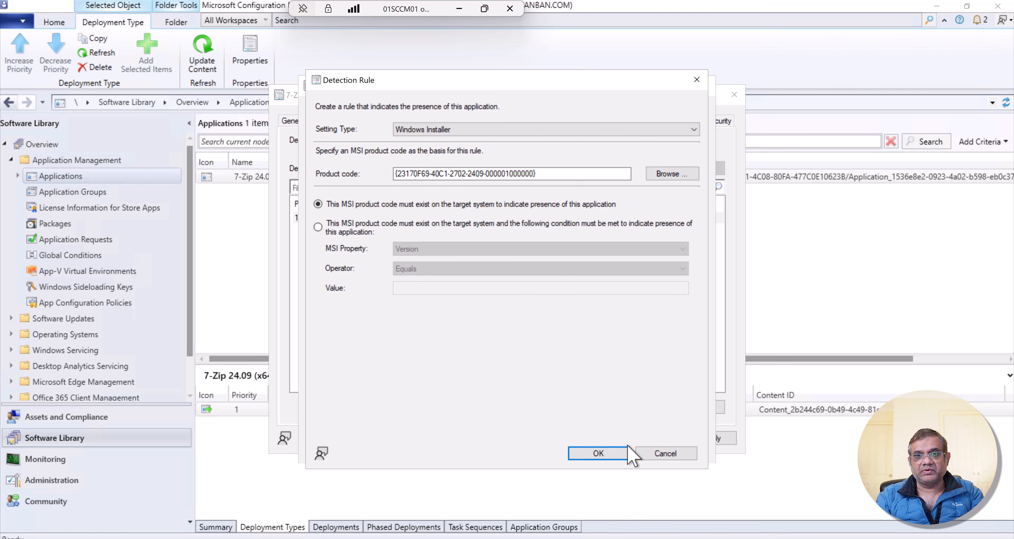
pyautogui.click(661, 453)
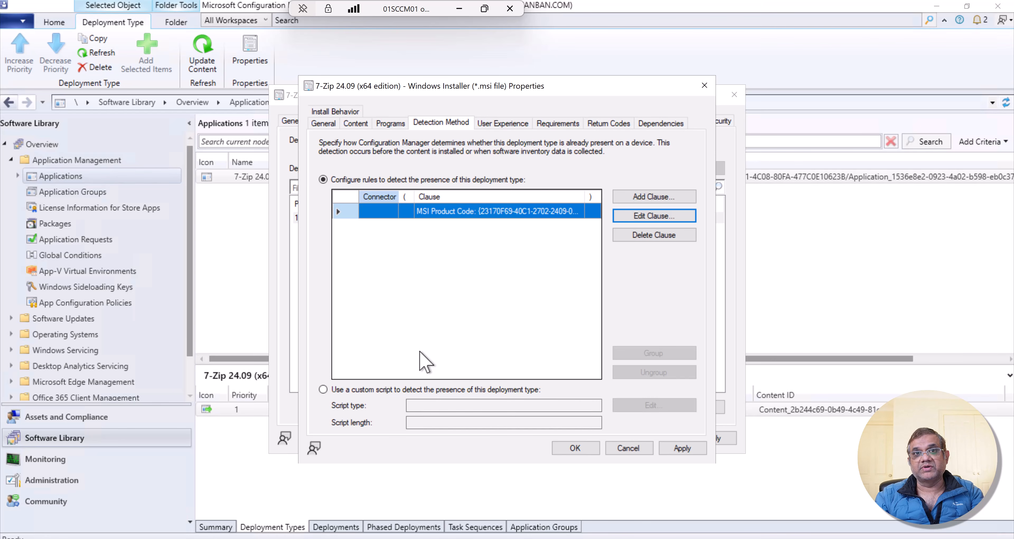
# - Try the logon requirement Only when a user is logged on, and return it to Whether or not a user is logged on
pyautogui.click(511, 122)
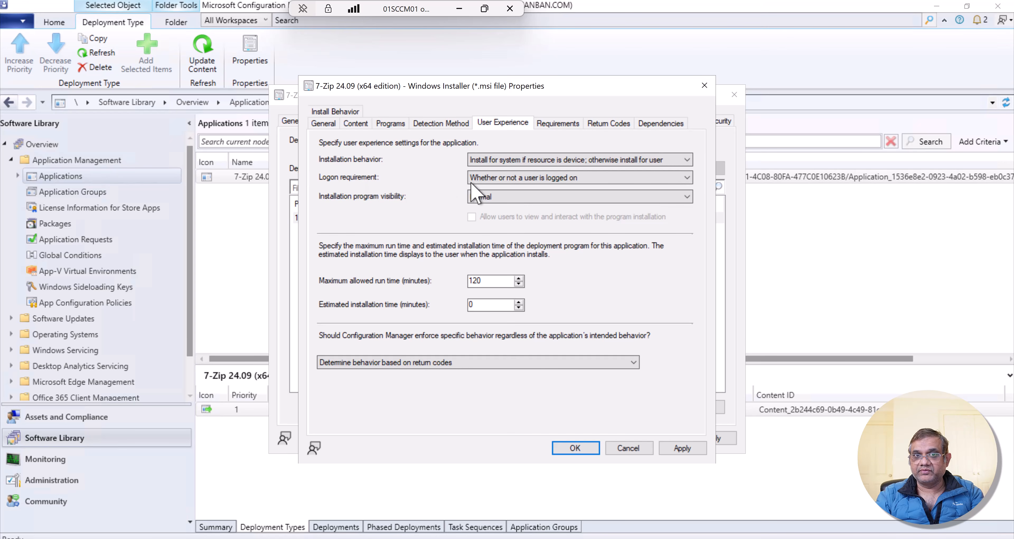
pyautogui.click(602, 180)
pyautogui.click(538, 209)
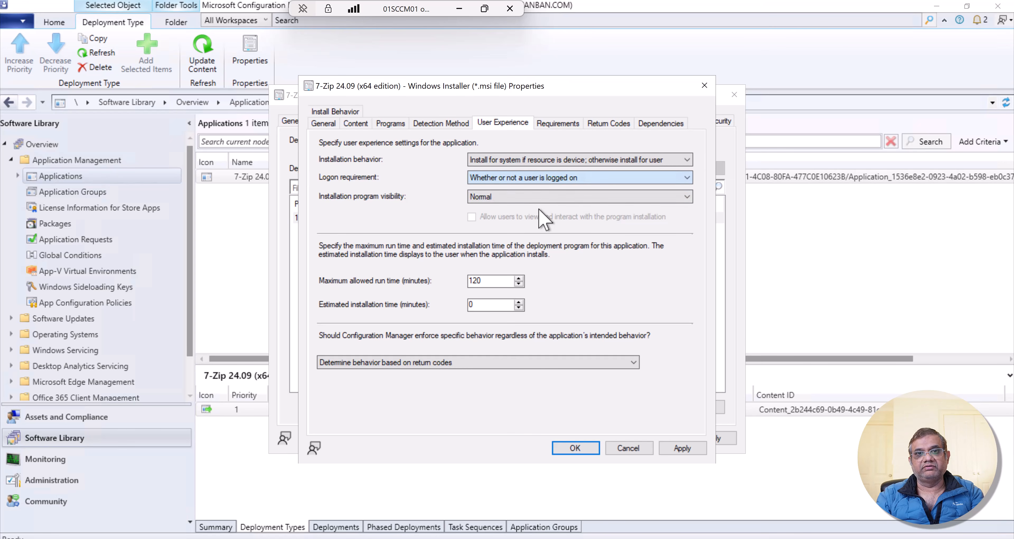
pyautogui.press('Up')
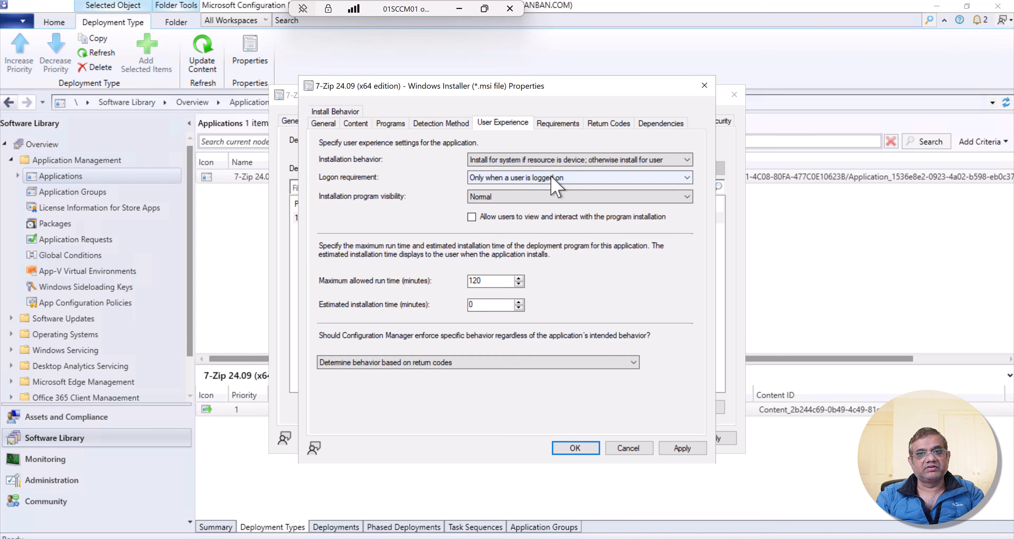
pyautogui.click(551, 178)
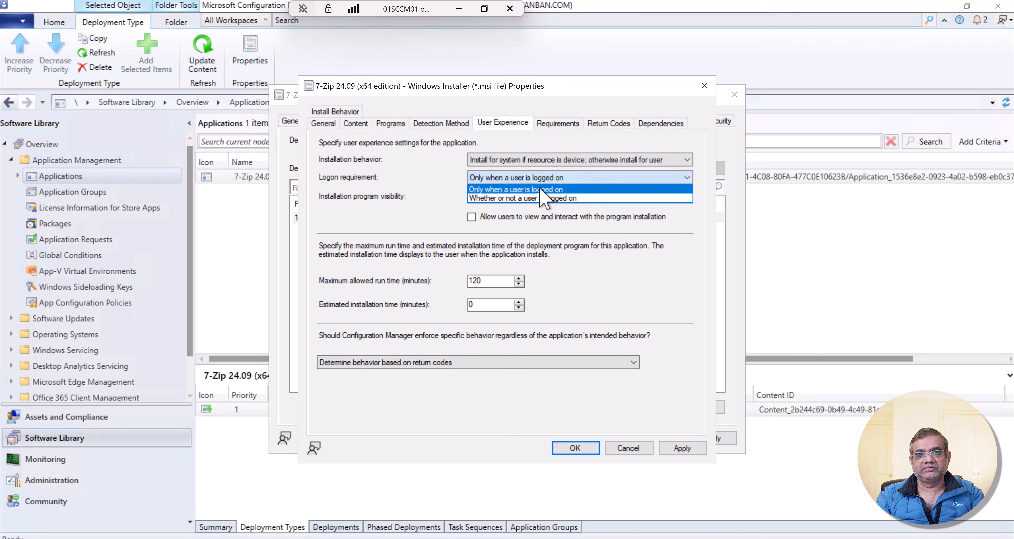
pyautogui.click(527, 200)
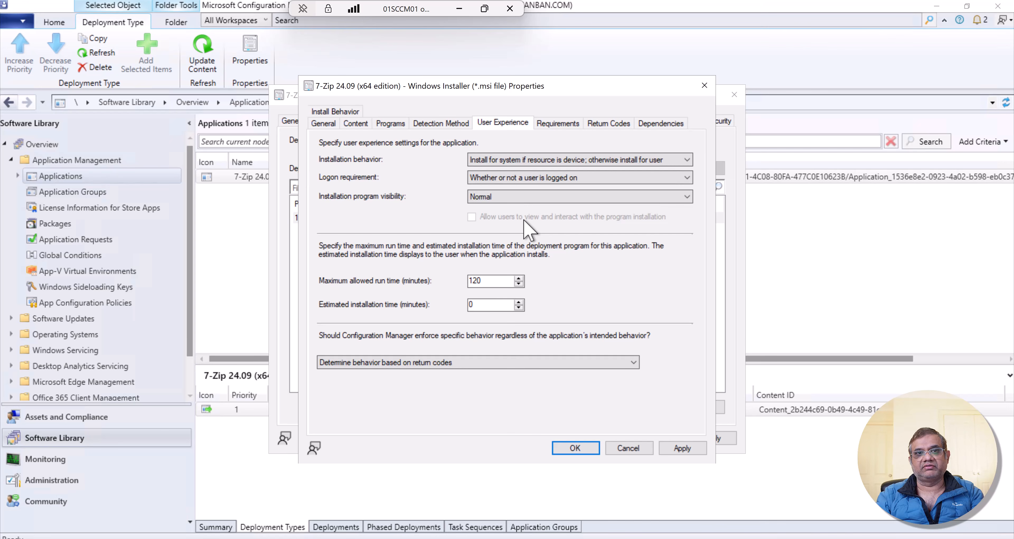
# - Review the installation program visibility options, keeping Normal, and check the maximum allowed run time
pyautogui.click(488, 200)
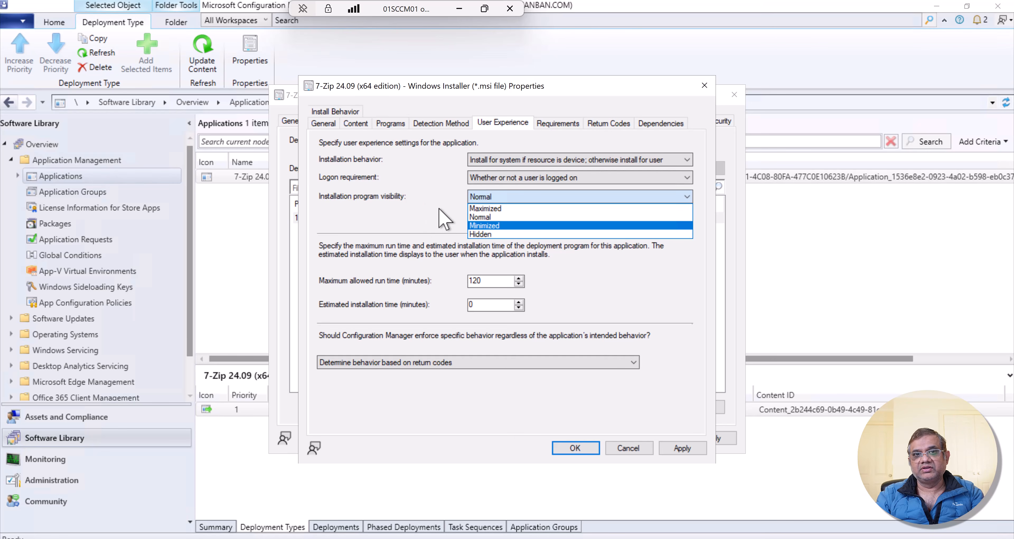
pyautogui.click(483, 217)
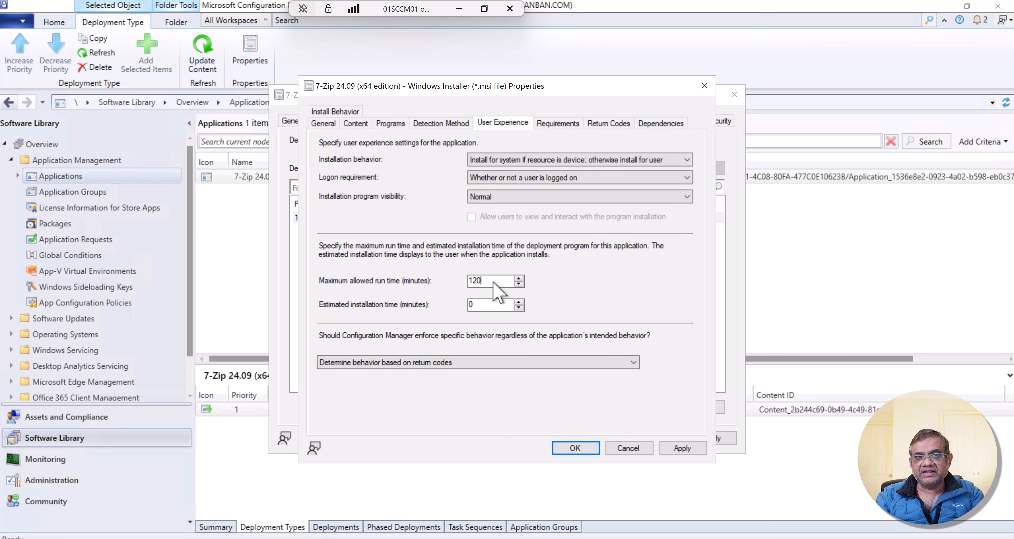
pyautogui.doubleClick(475, 281)
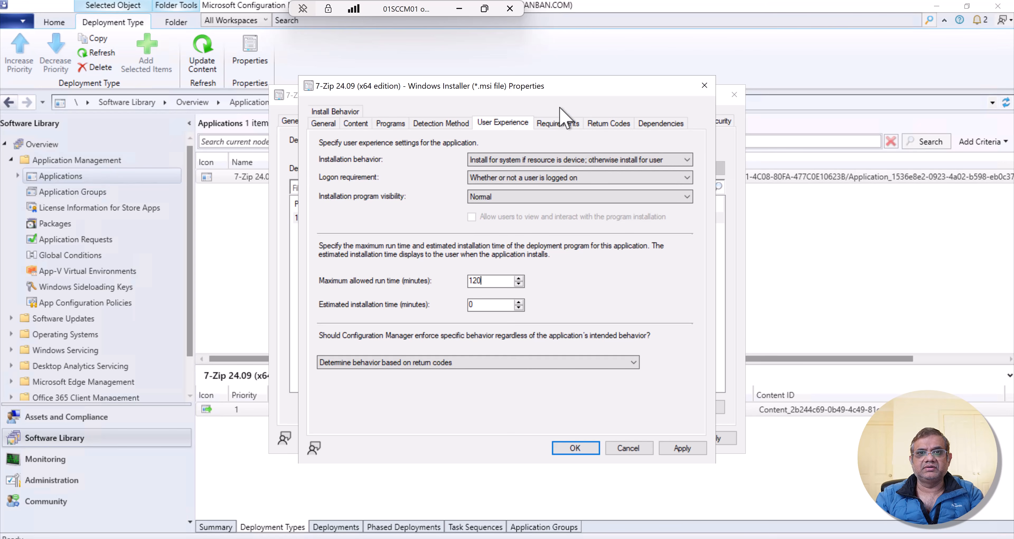
# - Start creating a new requirement for the 7-Zip deployment type
pyautogui.click(558, 123)
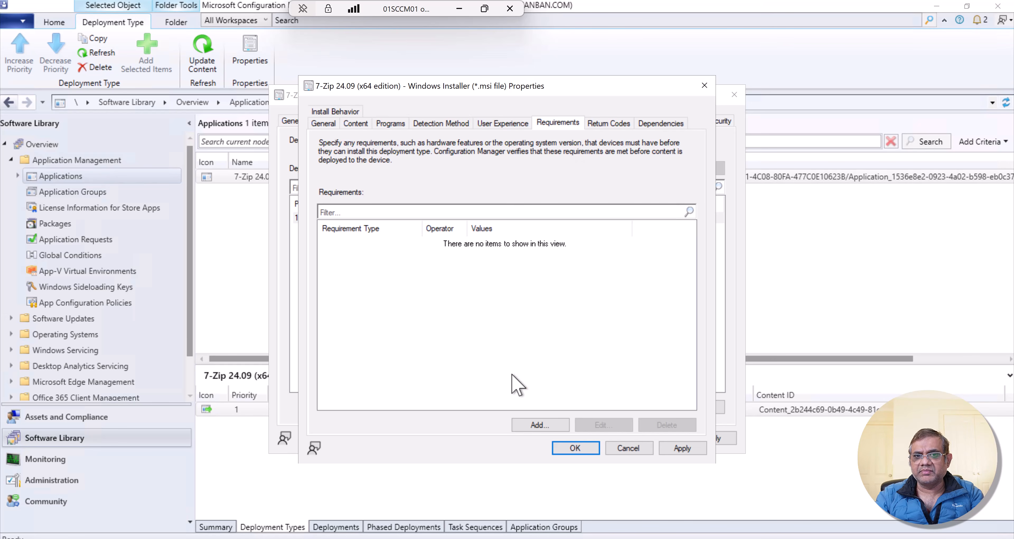
pyautogui.click(540, 425)
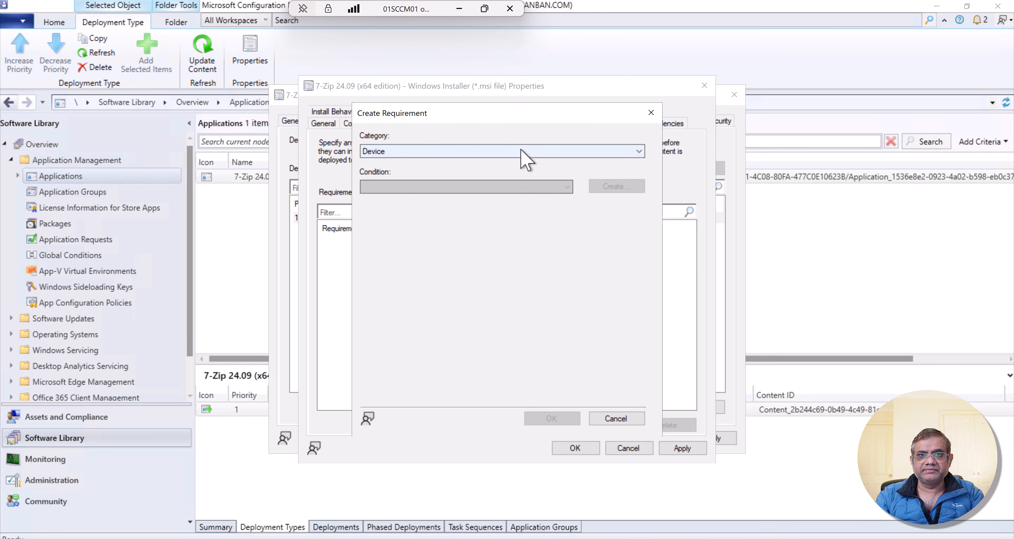
# - Try a Device requirement with total physical memory greater than or equal to 8000 MB
pyautogui.click(523, 157)
pyautogui.click(524, 157)
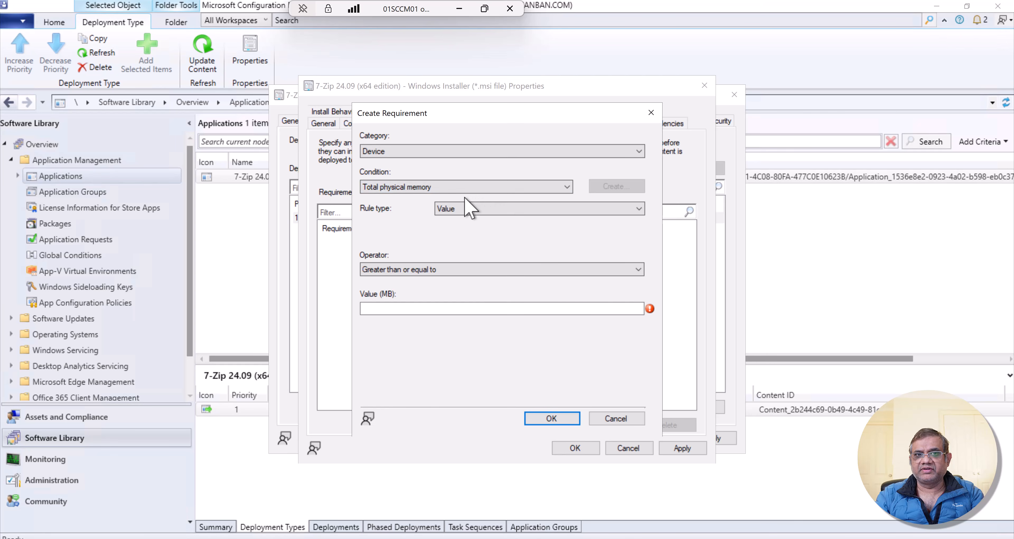
pyautogui.click(426, 310)
pyautogui.write('8000')
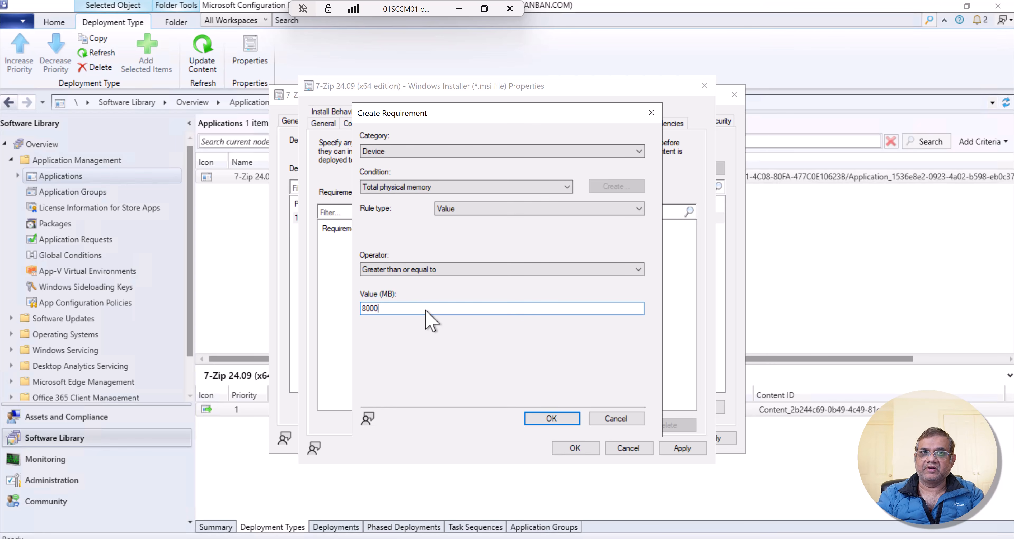
# - Examine the conditions offered for the Device and Custom requirement categories, and return the category to Device
pyautogui.click(433, 188)
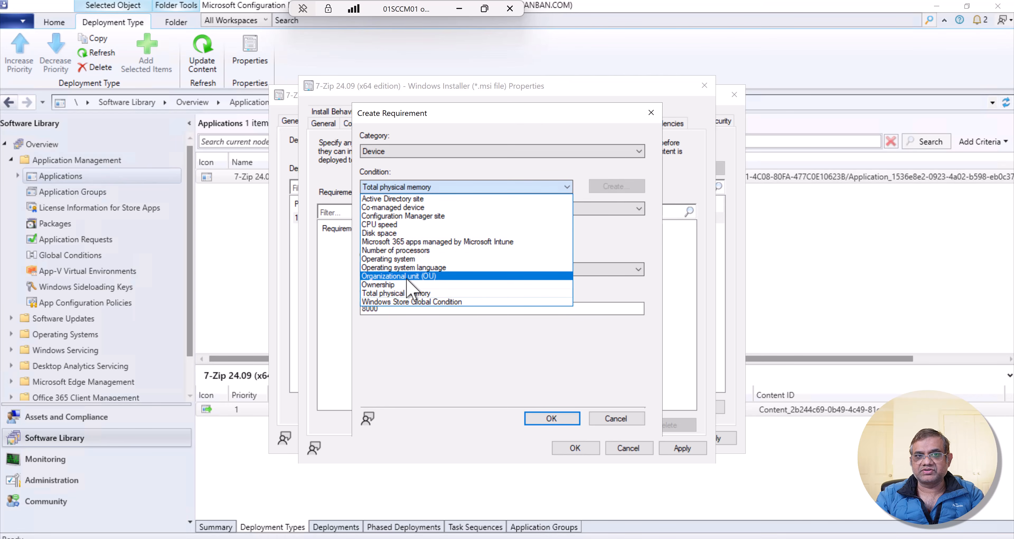
pyautogui.click(516, 155)
pyautogui.click(515, 153)
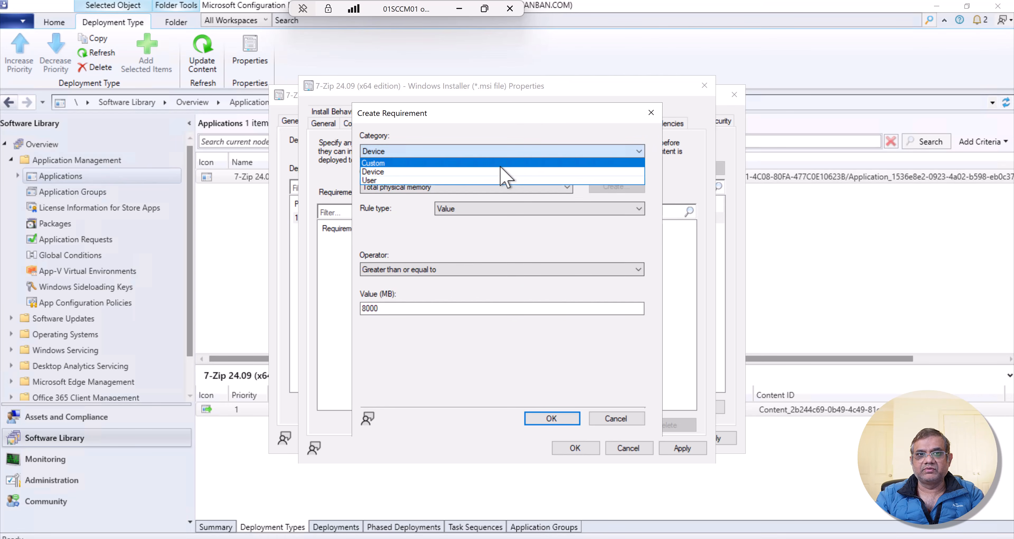
pyautogui.click(500, 164)
pyautogui.click(488, 190)
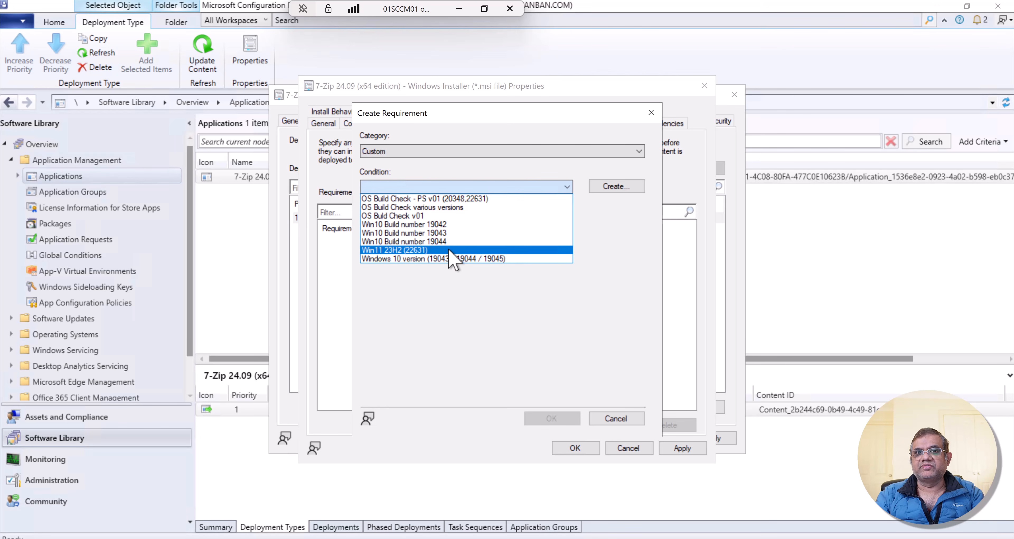
pyautogui.click(492, 163)
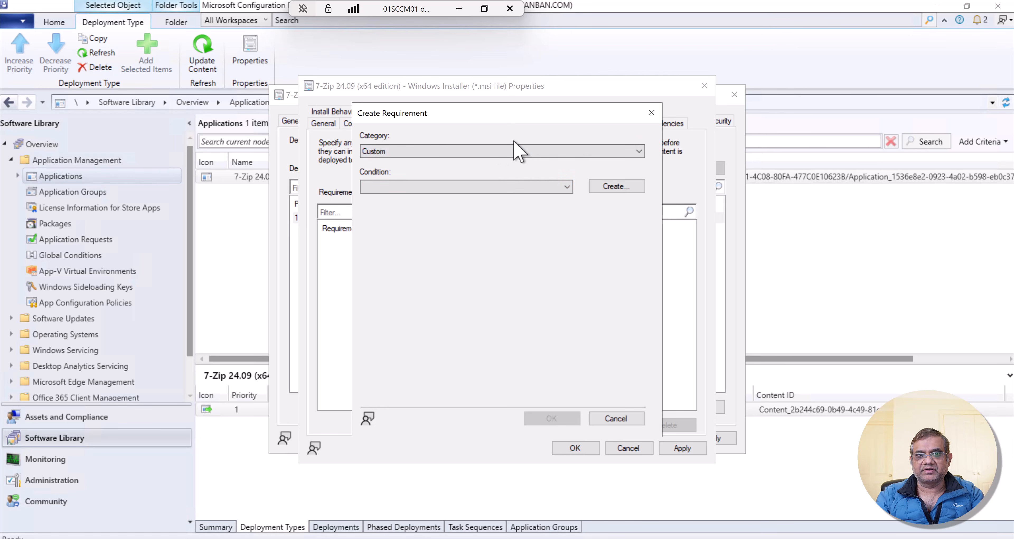
pyautogui.click(512, 151)
pyautogui.click(500, 170)
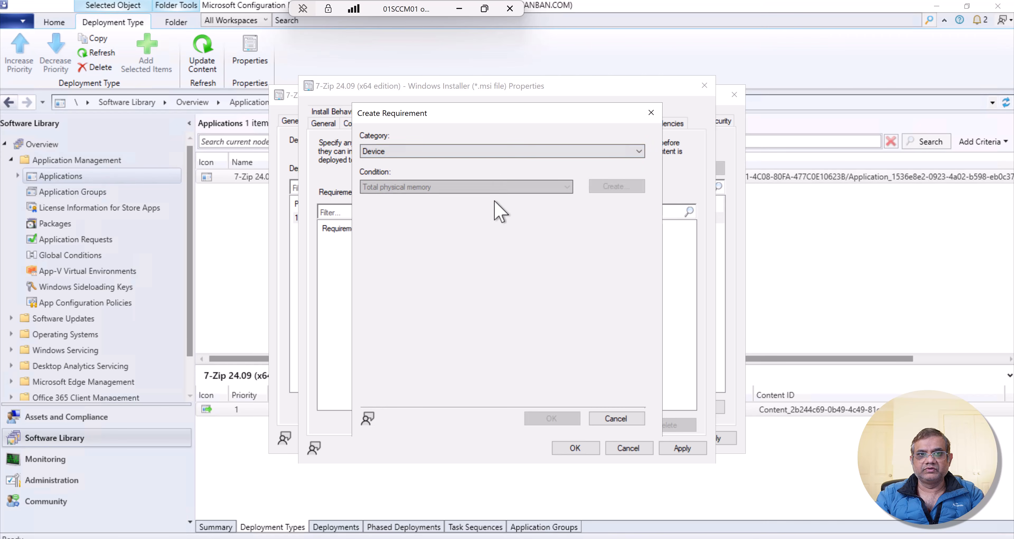
# - Examine the Windows 11 editions offered by the Device requirement's Operating system condition, and discard the requirement
pyautogui.click(508, 187)
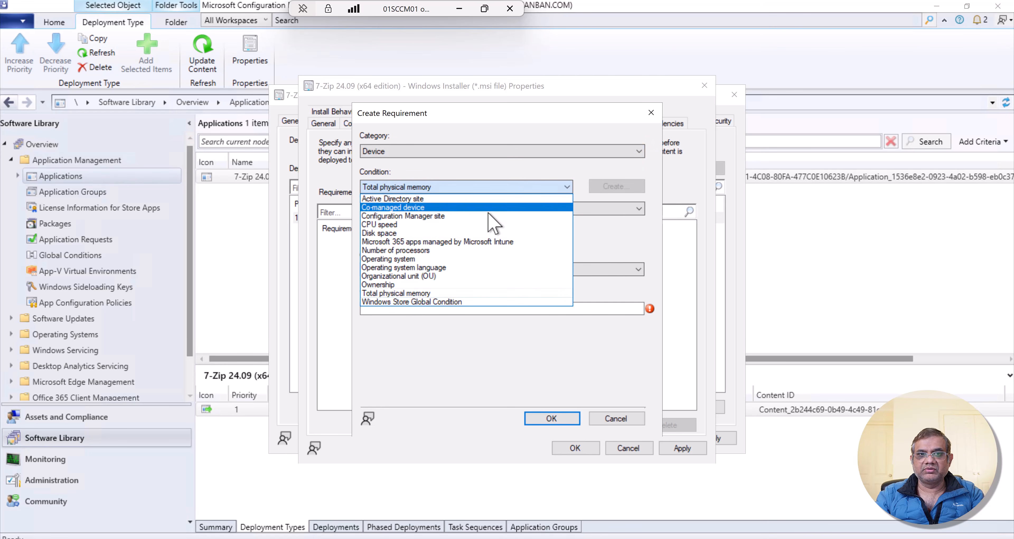
pyautogui.click(423, 260)
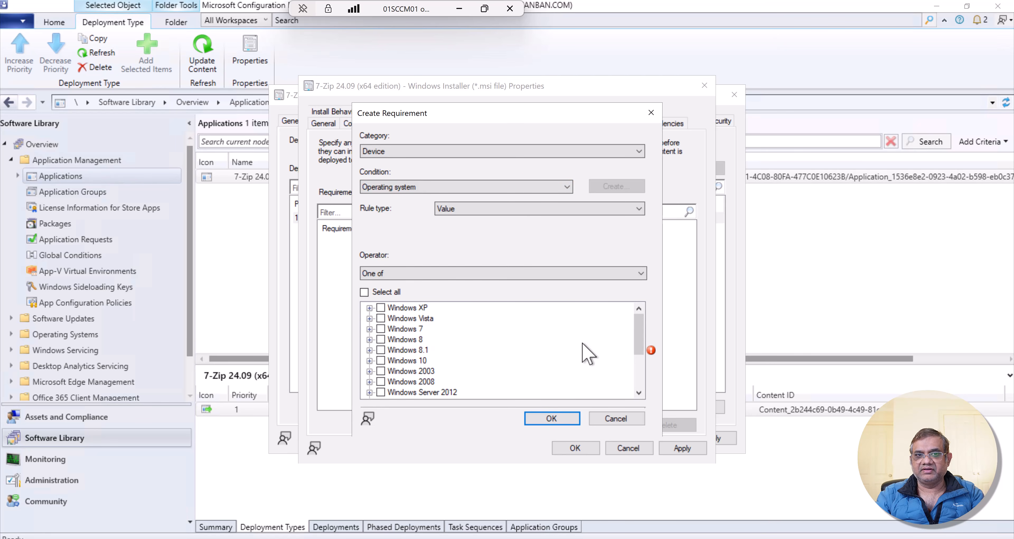
pyautogui.moveTo(637, 341); pyautogui.dragTo(635, 368)
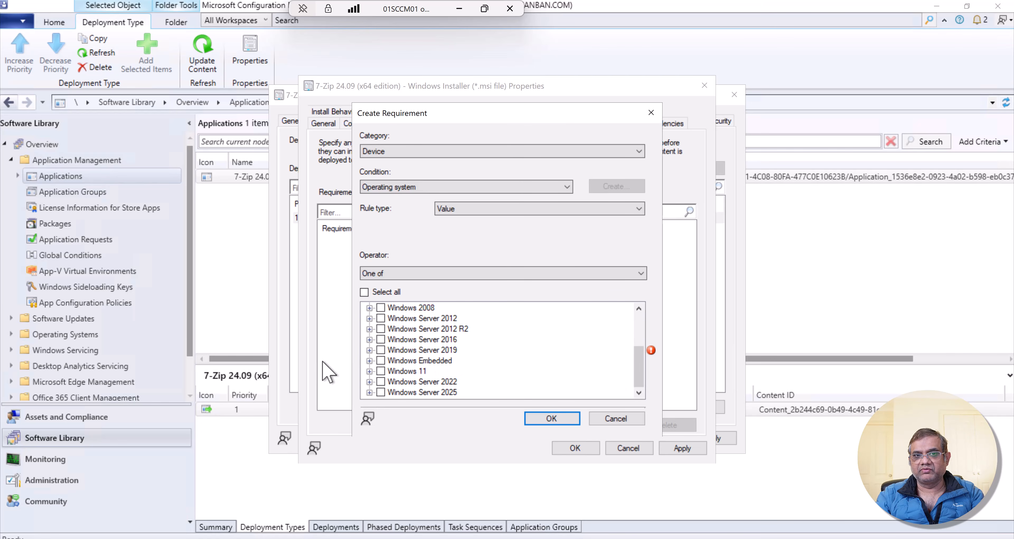
pyautogui.click(380, 372)
pyautogui.click(381, 372)
pyautogui.click(370, 372)
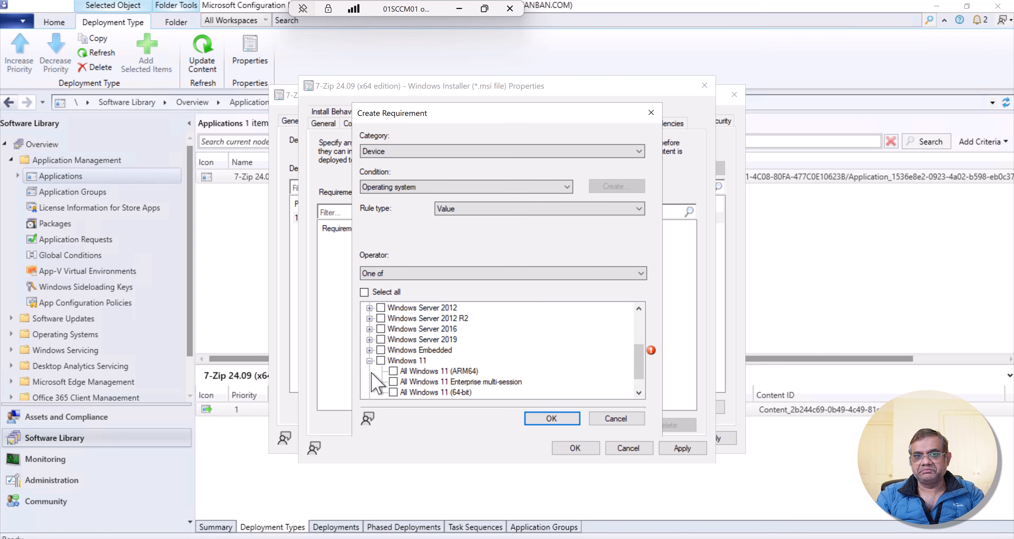
pyautogui.scroll(-1, 372, 374)
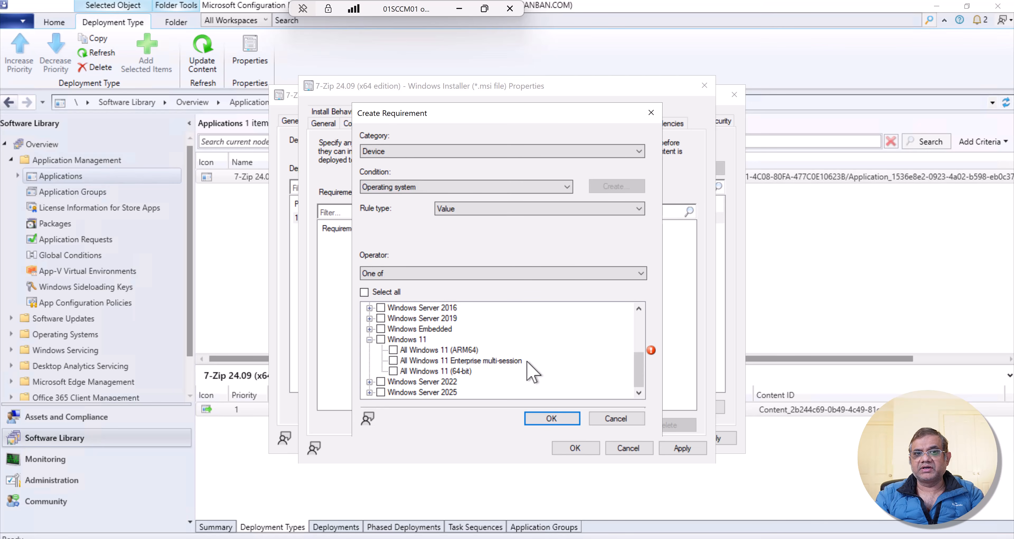
pyautogui.click(602, 418)
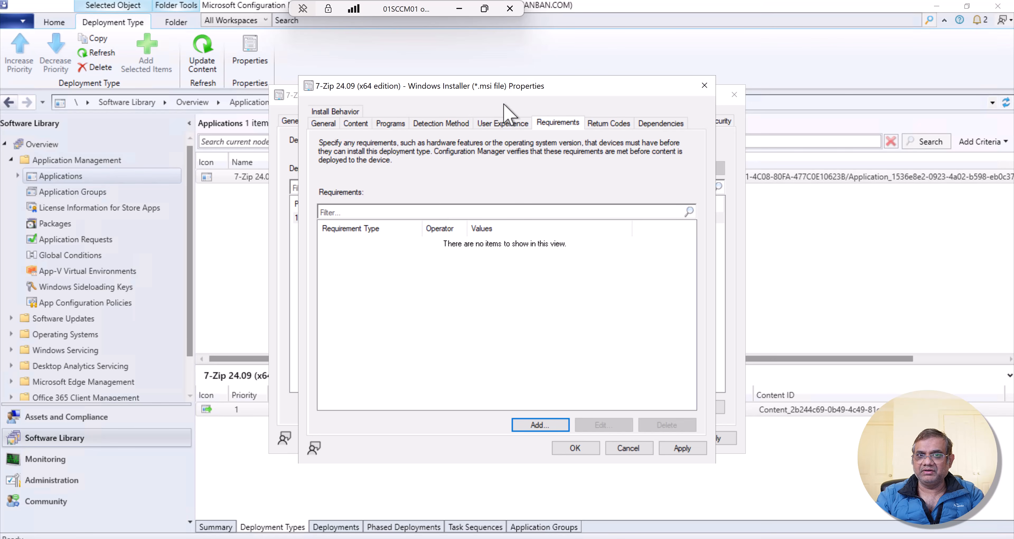
# - Review the deployment type's return codes, going through the success, Soft Reboot, Hard Reboot and Fast Retry entries
pyautogui.click(603, 123)
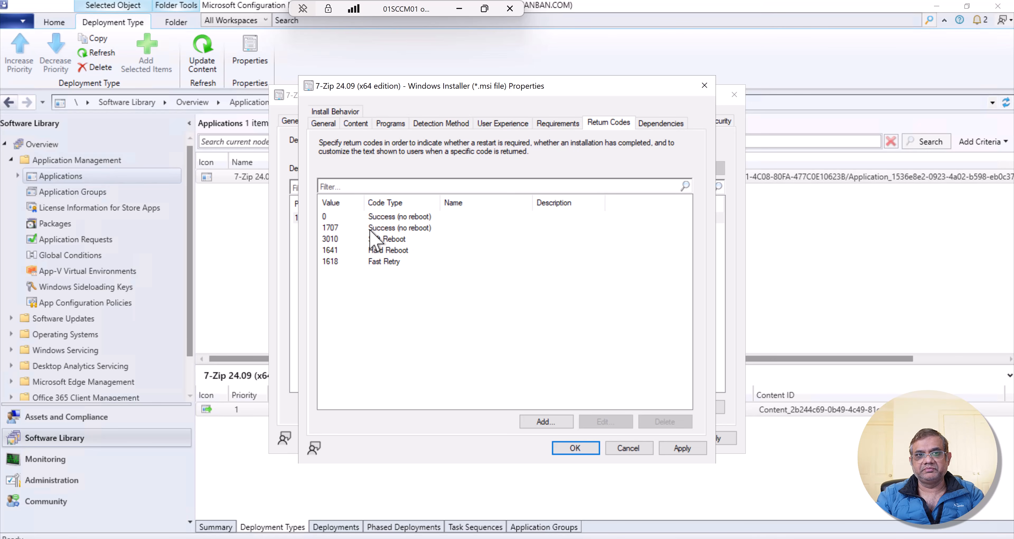
pyautogui.click(338, 217)
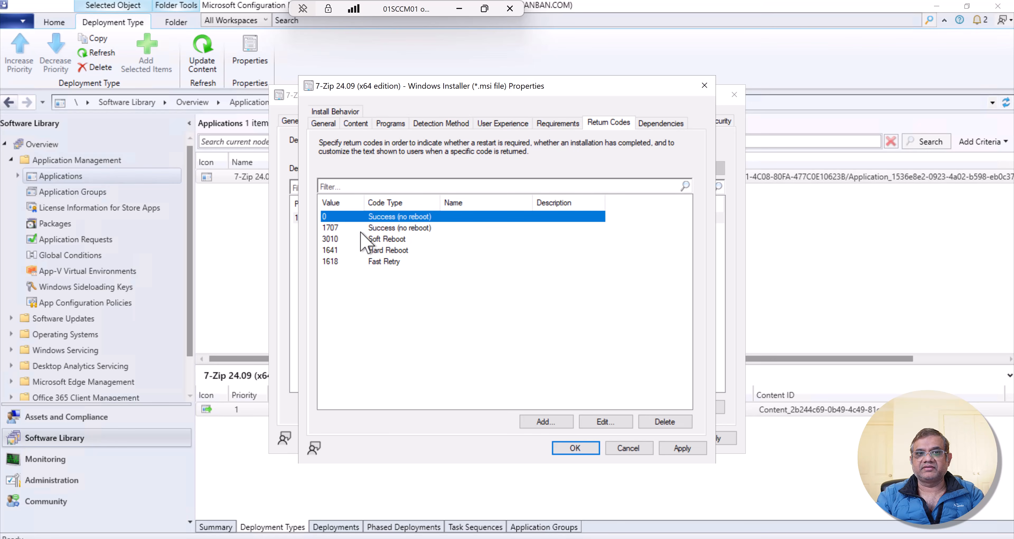
pyautogui.click(338, 240)
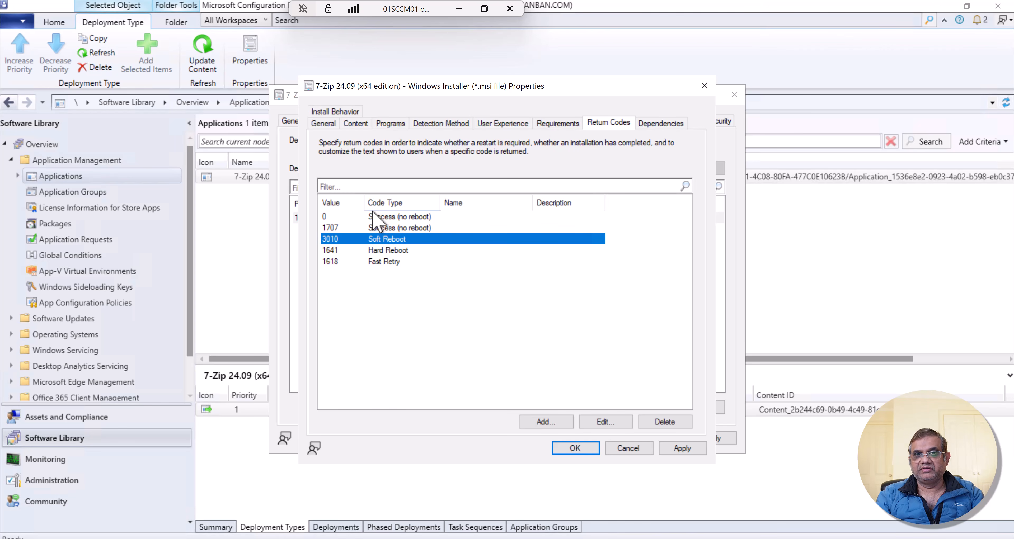
pyautogui.click(374, 217)
pyautogui.click(386, 229)
pyautogui.click(388, 239)
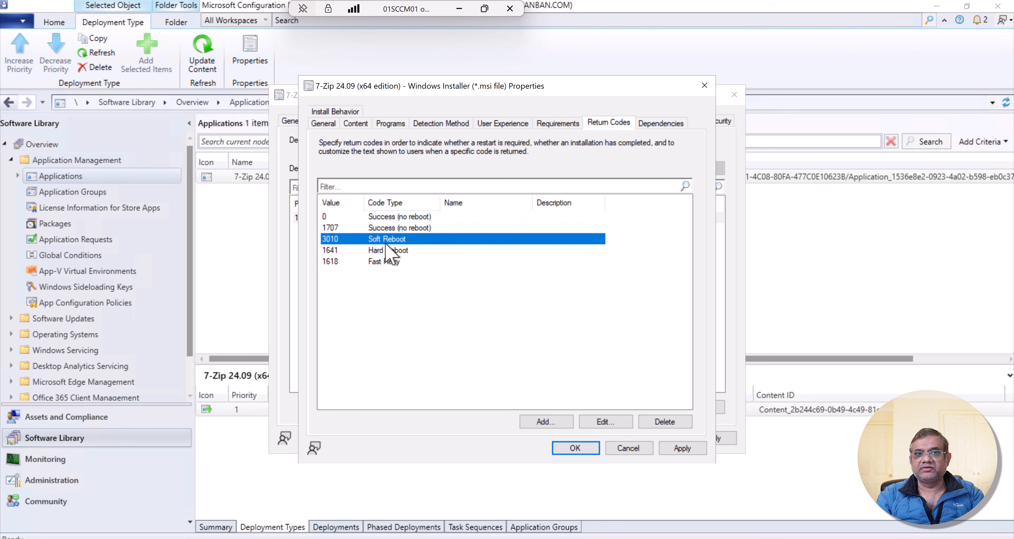
pyautogui.click(388, 251)
pyautogui.click(384, 271)
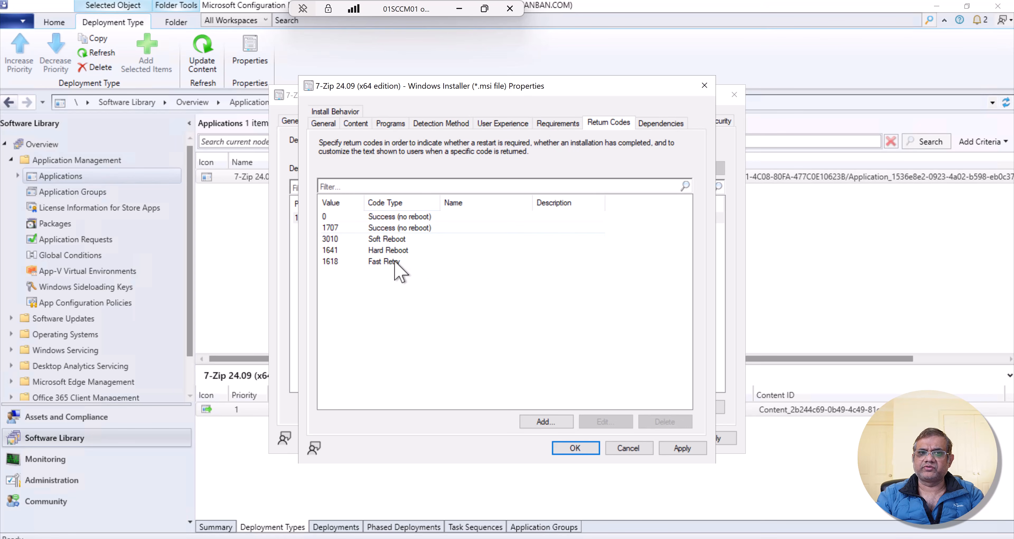
pyautogui.click(394, 262)
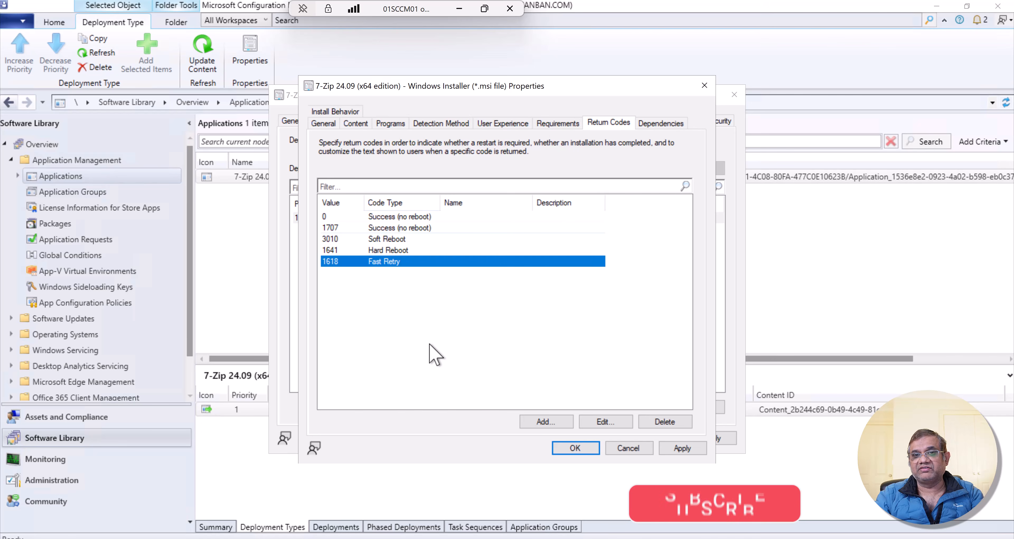
# - Examine which applications in the Misc folder can be chosen as a software dependency, and cancel adding the dependency
pyautogui.click(670, 124)
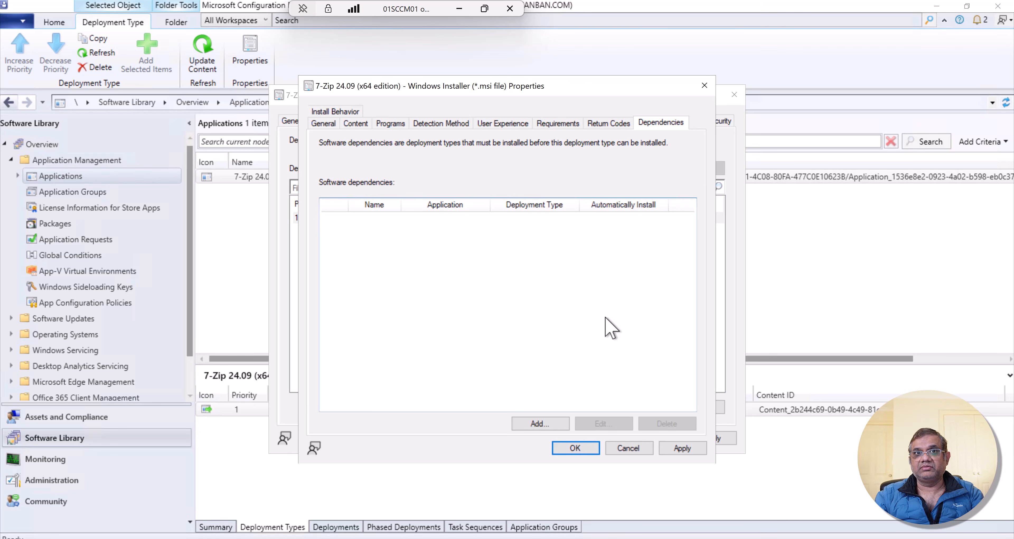
pyautogui.click(538, 424)
pyautogui.write('ee')
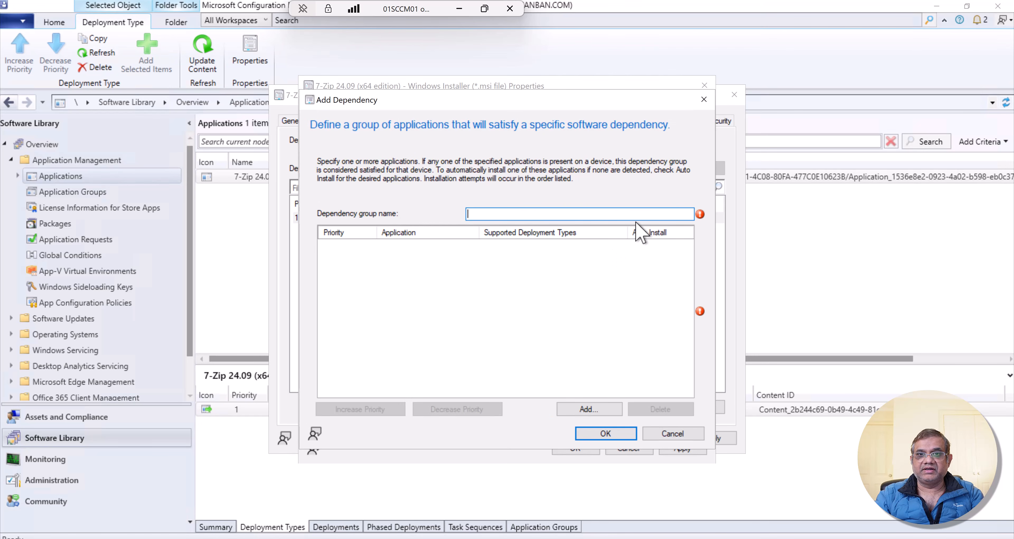
pyautogui.click(586, 409)
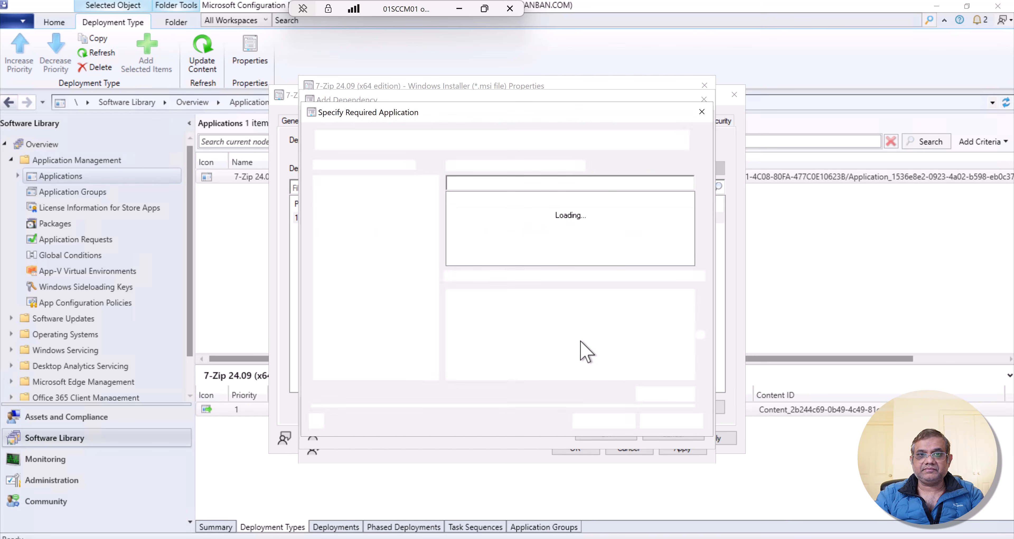
pyautogui.click(343, 197)
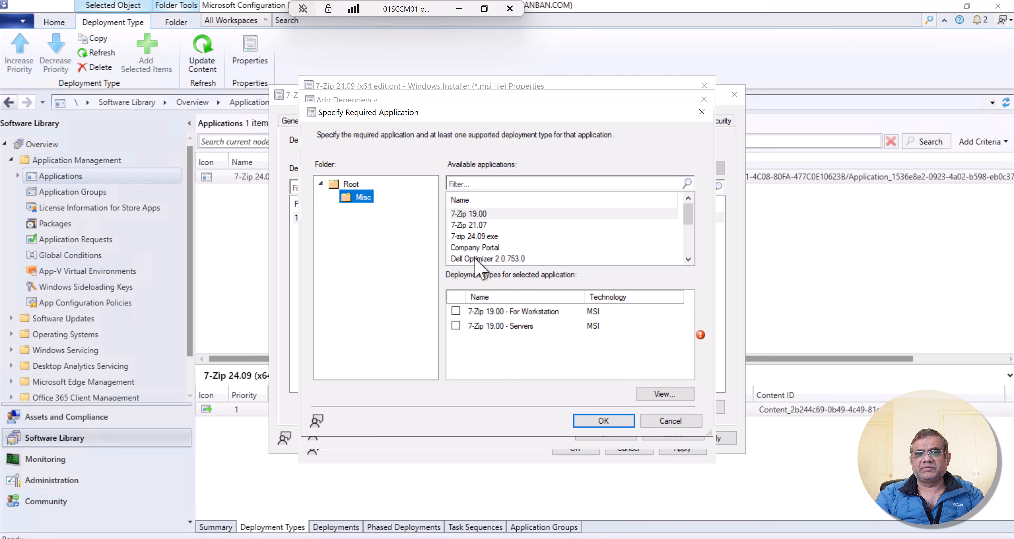
pyautogui.scroll(-2, 488, 256)
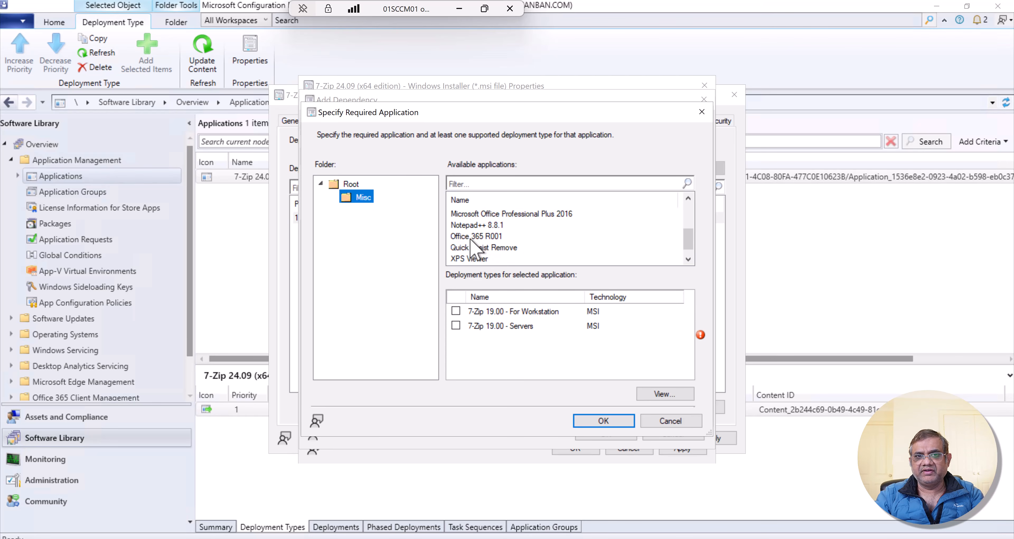
pyautogui.click(665, 426)
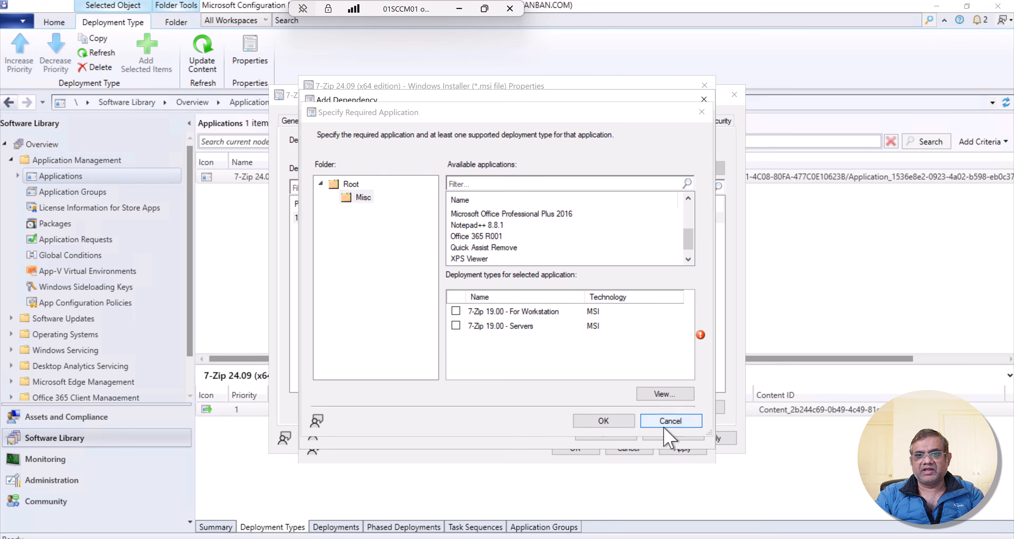
pyautogui.click(666, 434)
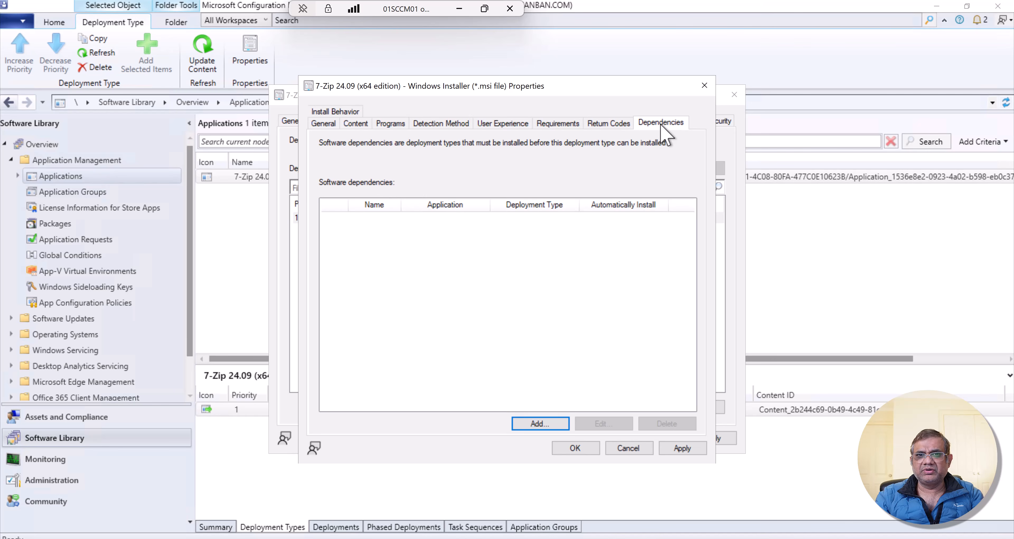
# - Compare the deployment type's requirements with its dependencies, and accept the deployment type properties
pyautogui.click(546, 124)
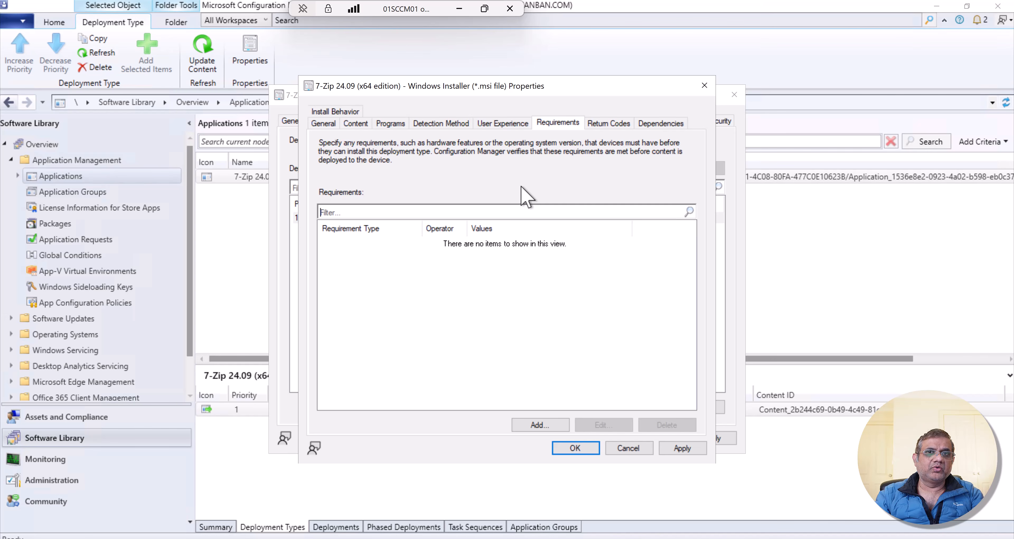
pyautogui.click(668, 129)
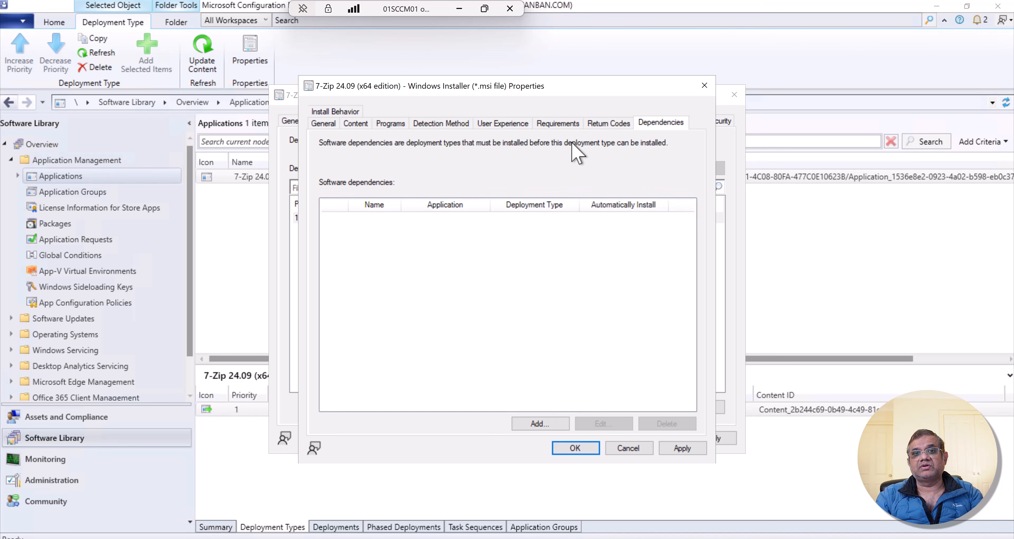
pyautogui.click(558, 123)
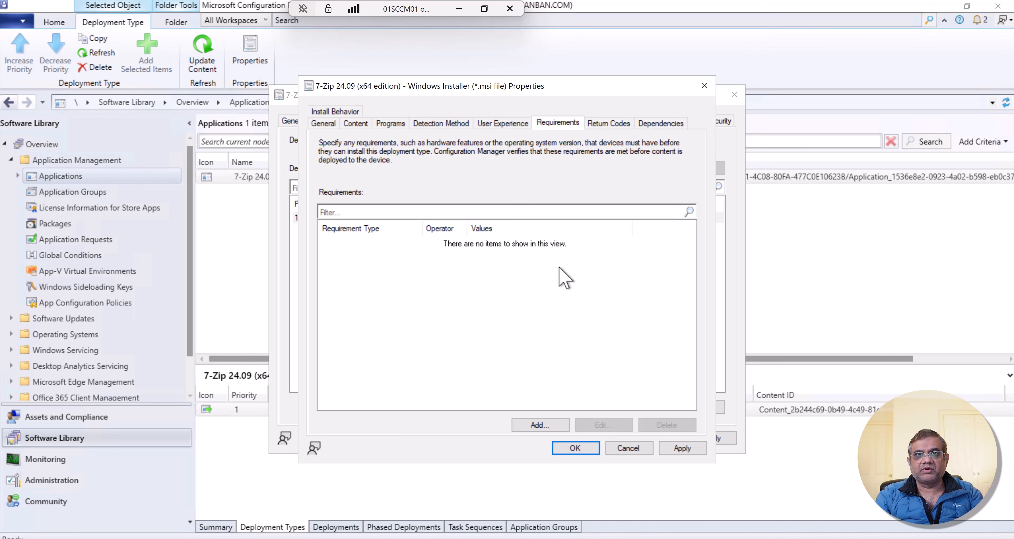
pyautogui.click(664, 131)
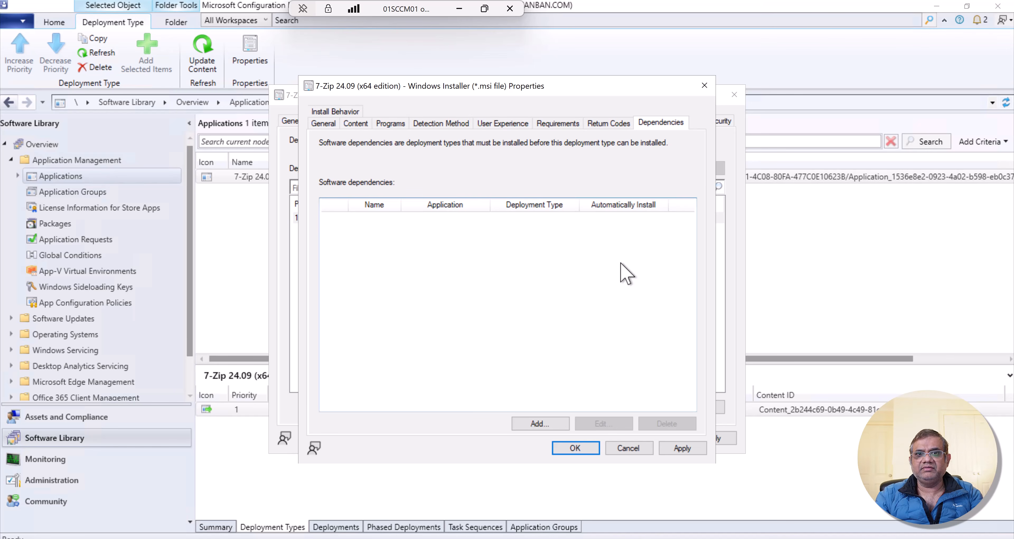
pyautogui.click(577, 448)
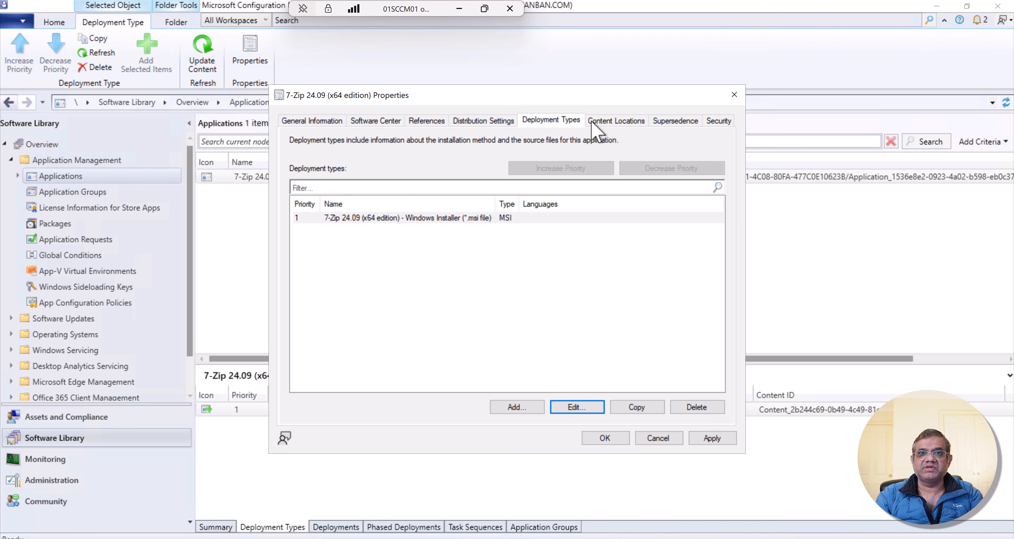
# - Review the application's content locations and supersedence settings, and accept the application properties
pyautogui.click(598, 124)
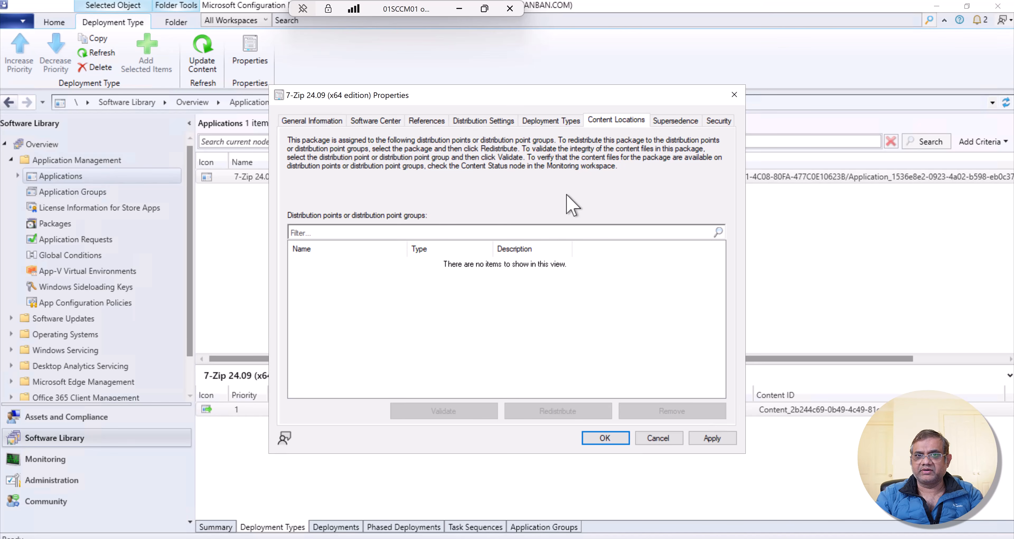
pyautogui.click(673, 125)
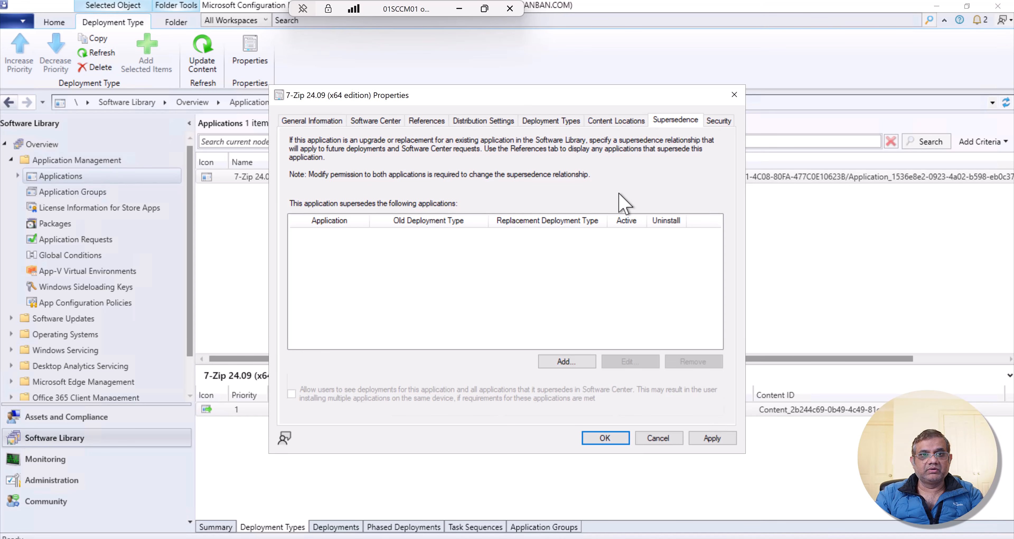
pyautogui.click(607, 440)
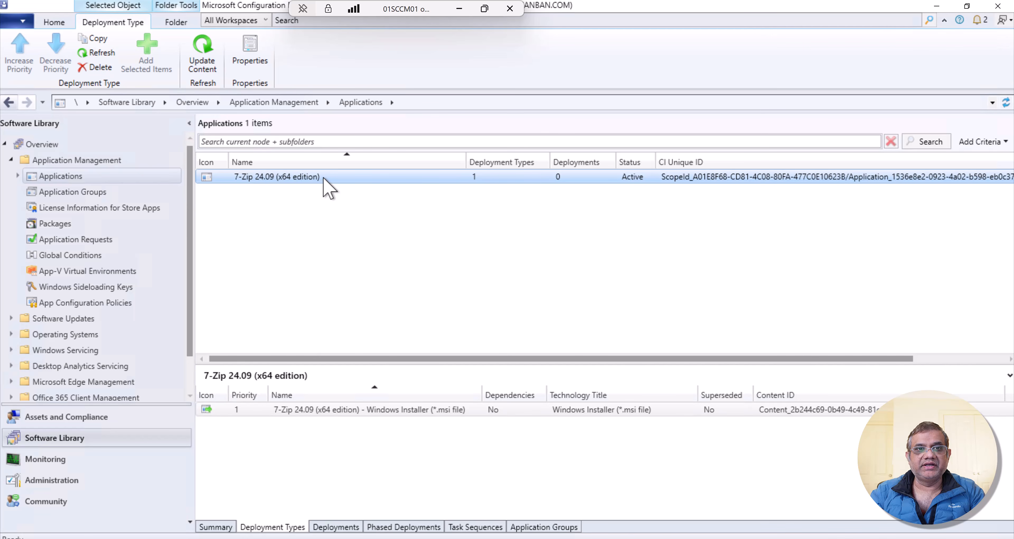
# - Start distributing the content of 7-Zip 24.09 (x64 edition), keeping detection of associated content dependencies, and proceed to the content destination
pyautogui.rightClick(323, 179)
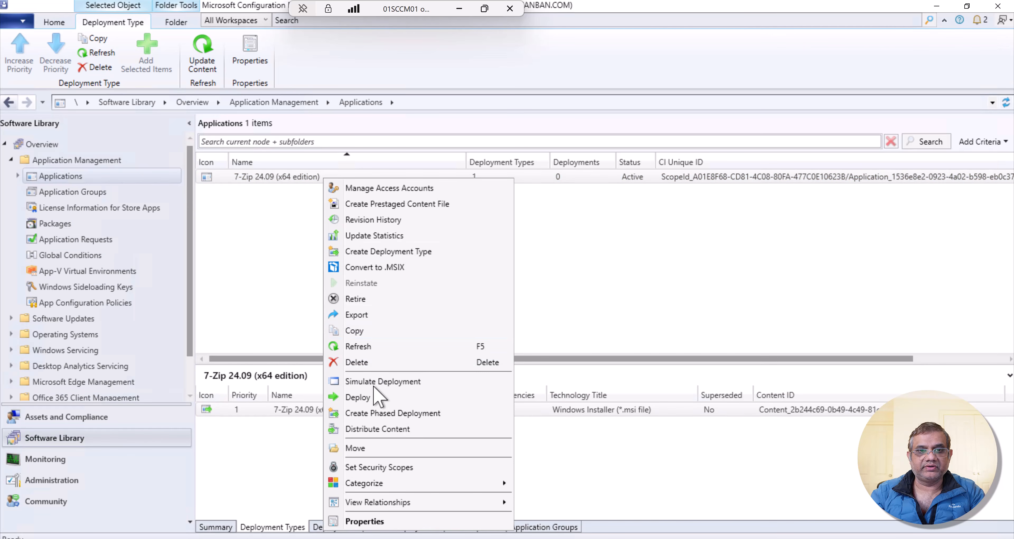
pyautogui.click(419, 428)
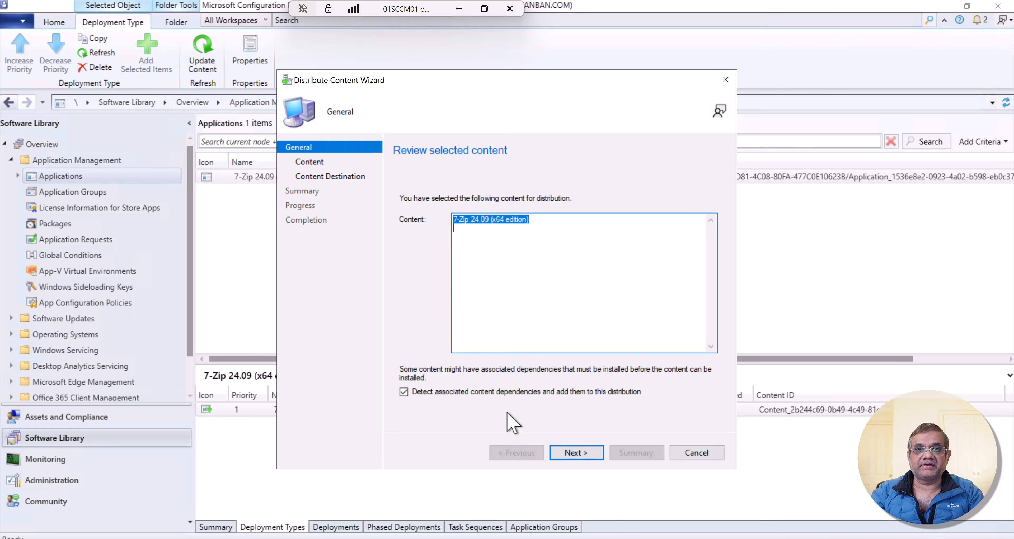
pyautogui.press('Return')
pyautogui.click(572, 452)
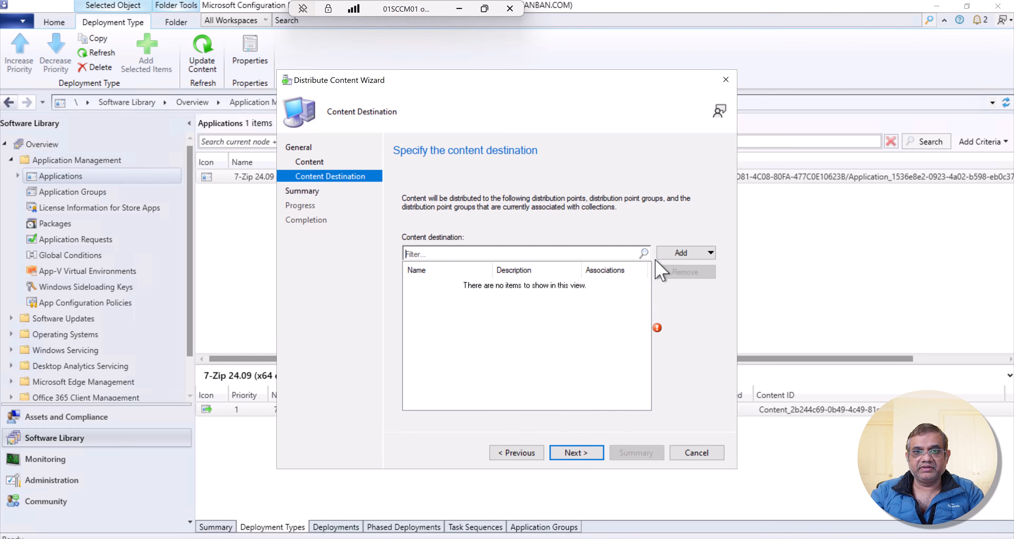
# - Add the distribution point SCCM01.MANBAN.COM as the content destination and complete the content distribution
pyautogui.click(677, 254)
pyautogui.click(698, 286)
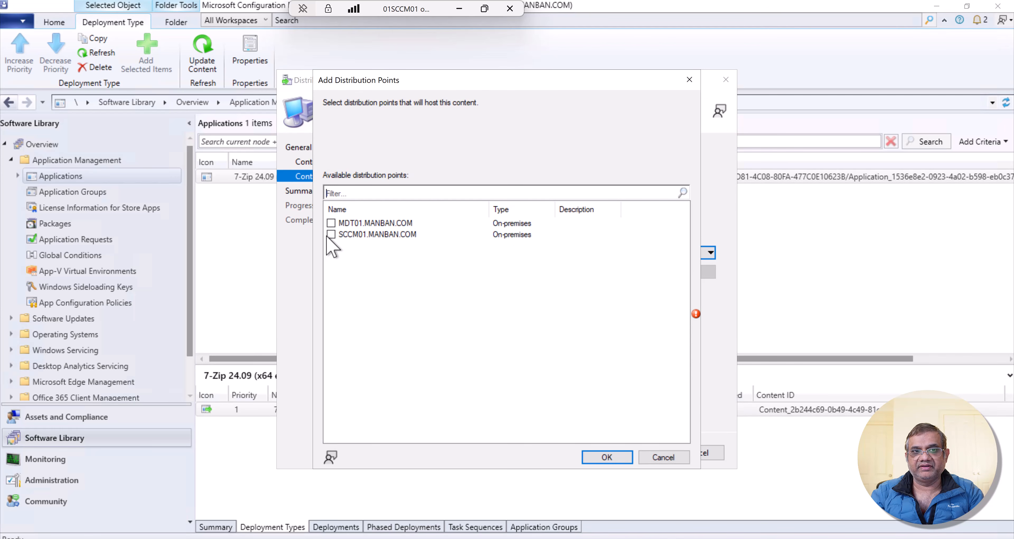
pyautogui.click(331, 235)
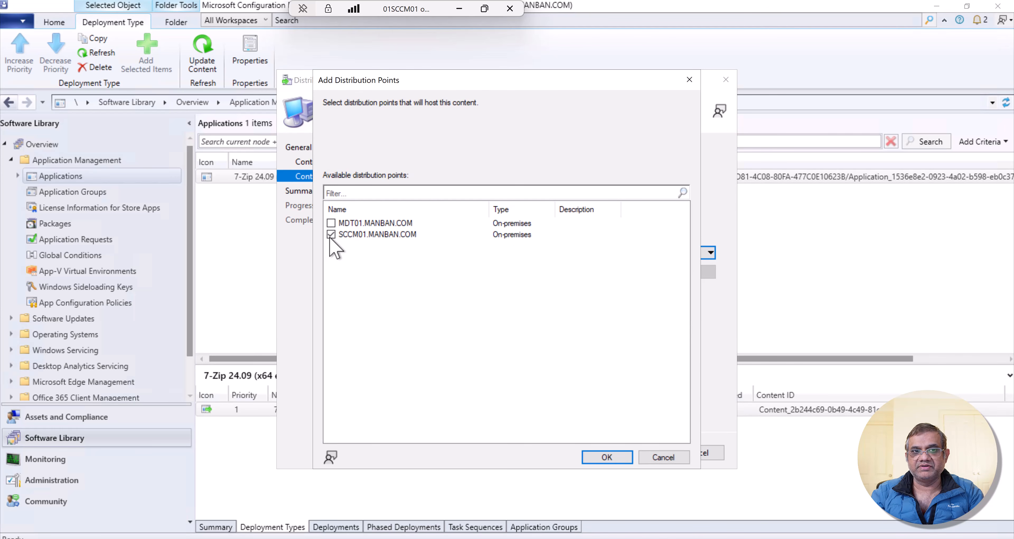
pyautogui.click(606, 458)
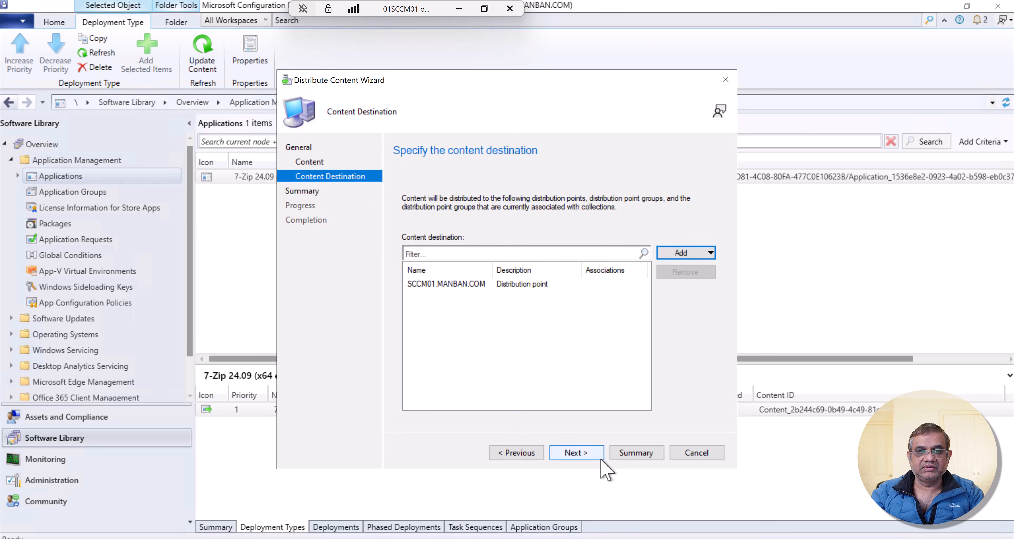
pyautogui.click(576, 453)
pyautogui.click(578, 453)
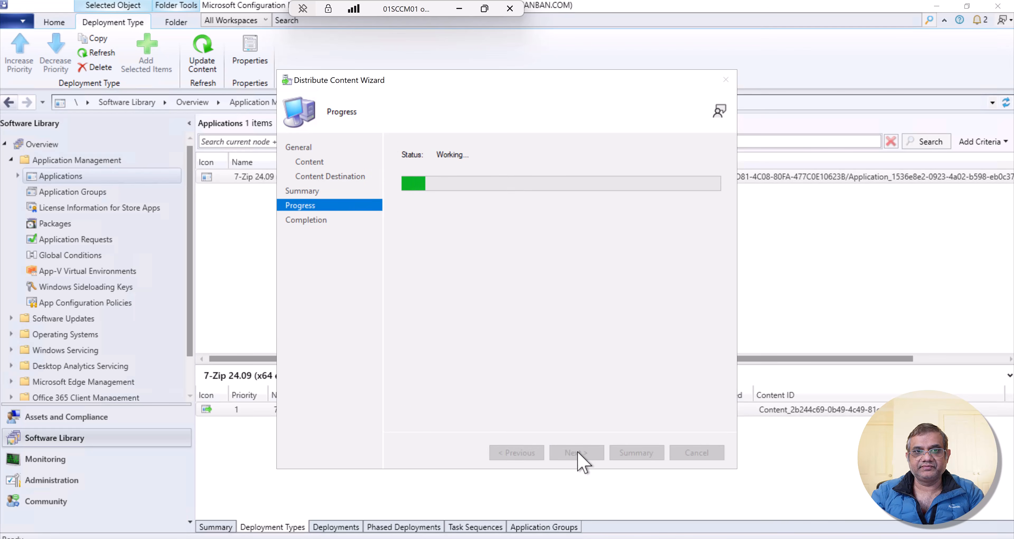
pyautogui.click(681, 453)
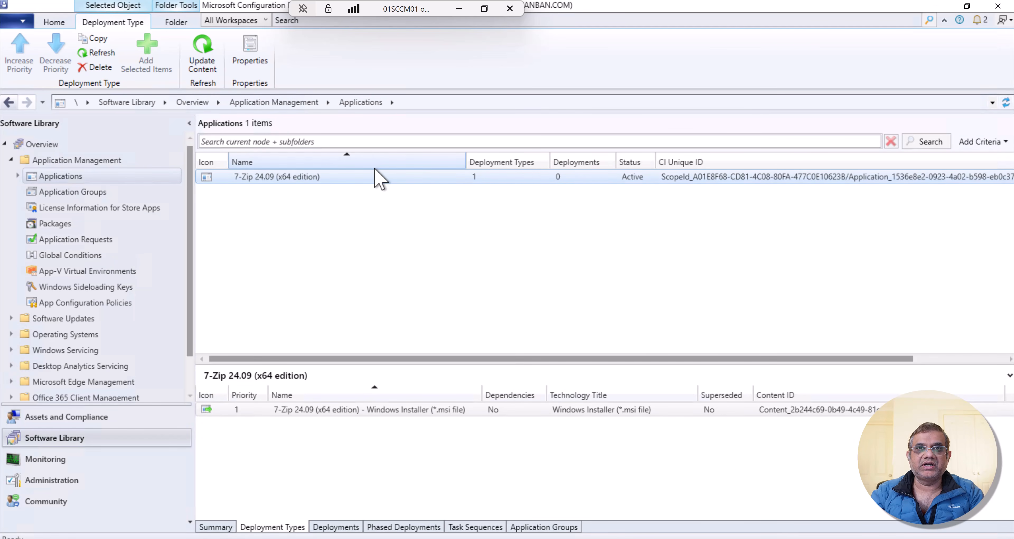
# - Start deploying the 7-Zip 24.09 (x64 edition) application and open the selection of its target collection
pyautogui.rightClick(360, 178)
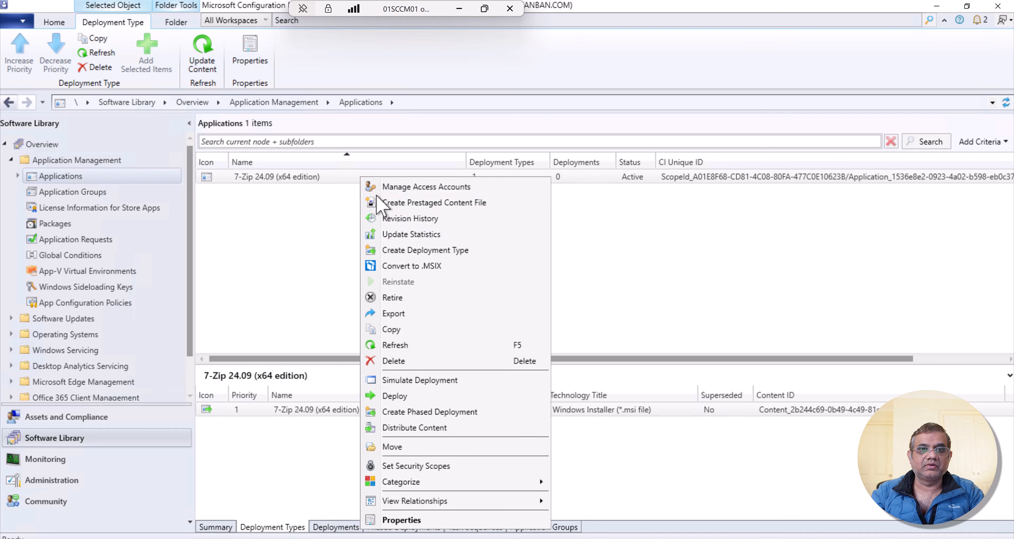
pyautogui.click(409, 396)
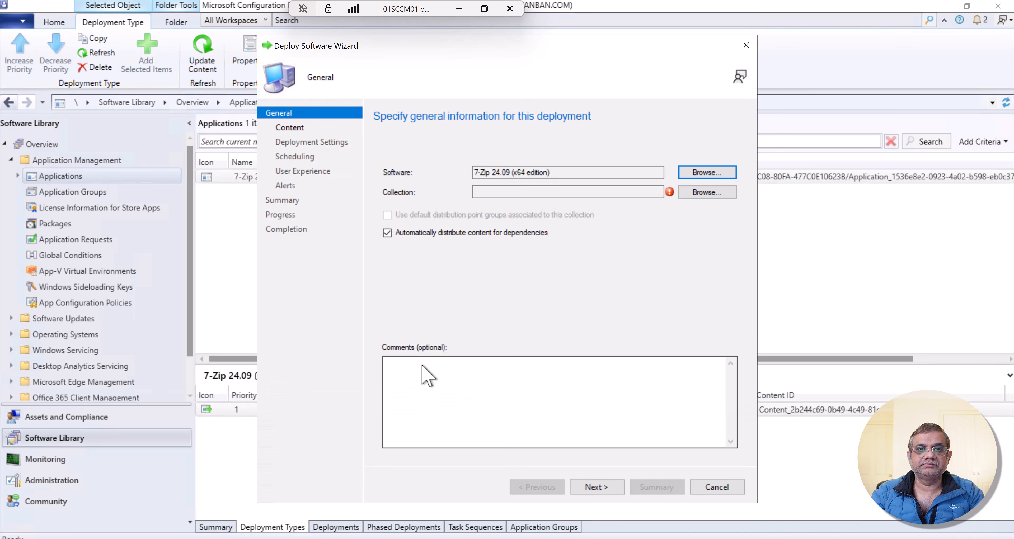
pyautogui.click(693, 193)
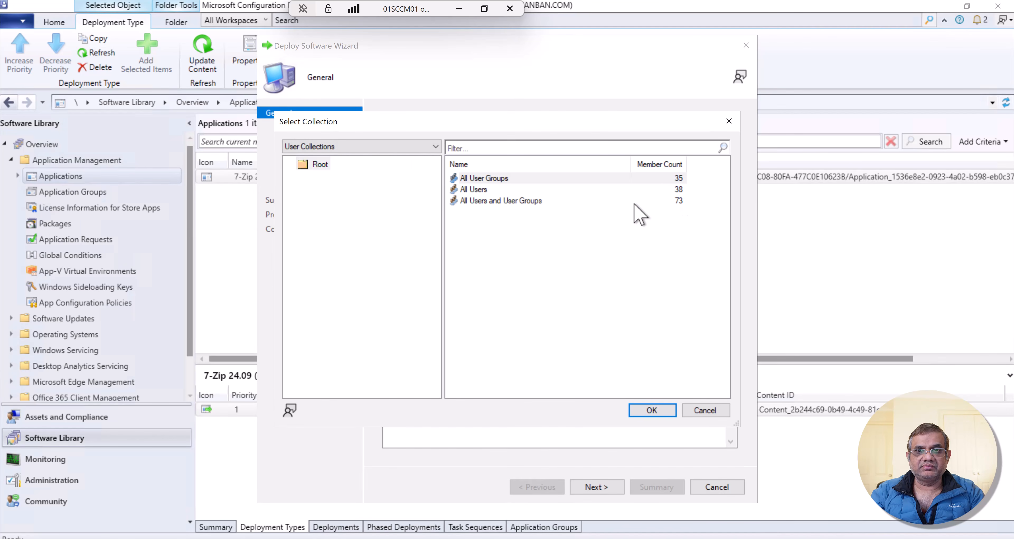
# - Compare the available user collections with the device collections as deployment targets, returning to the user collections
pyautogui.click(481, 191)
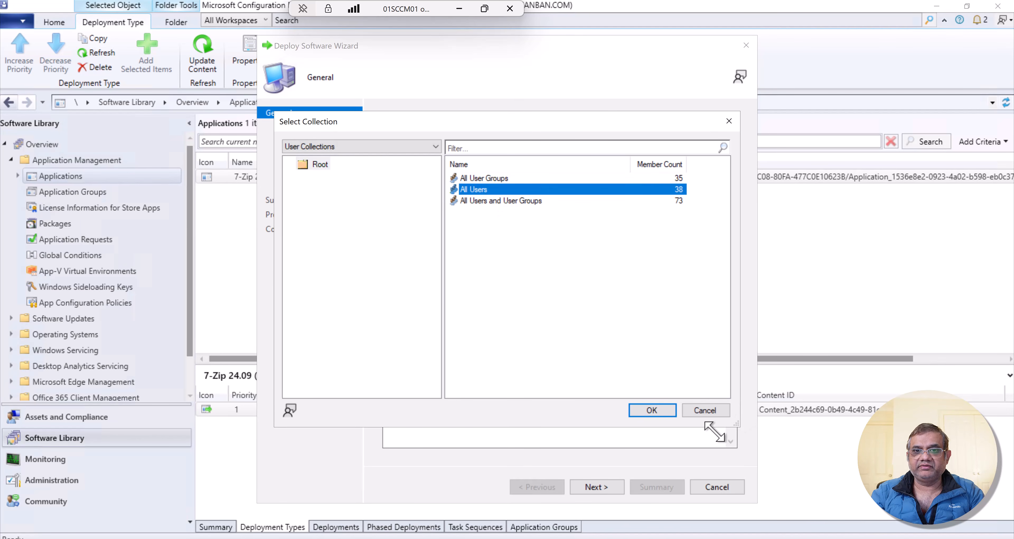
pyautogui.click(374, 143)
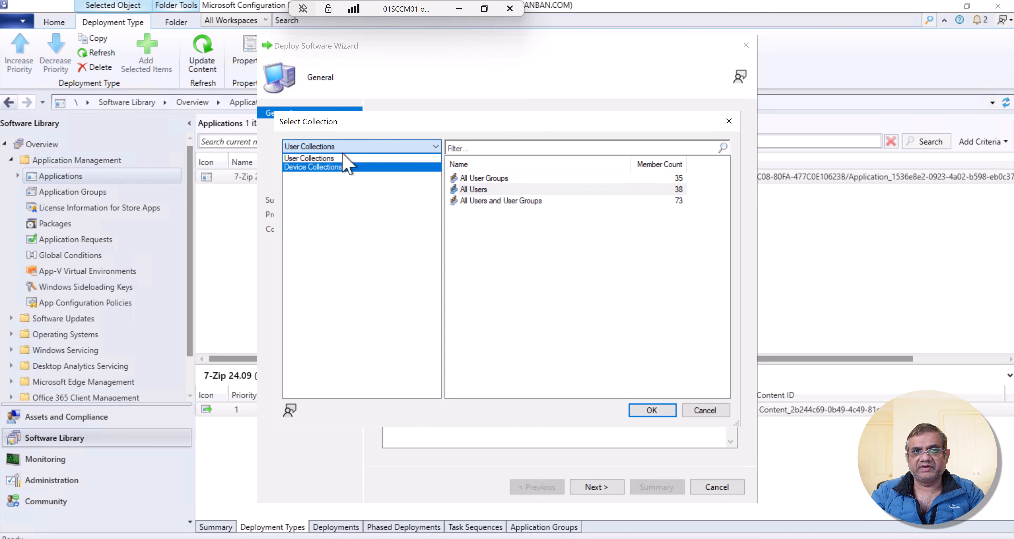
pyautogui.click(519, 203)
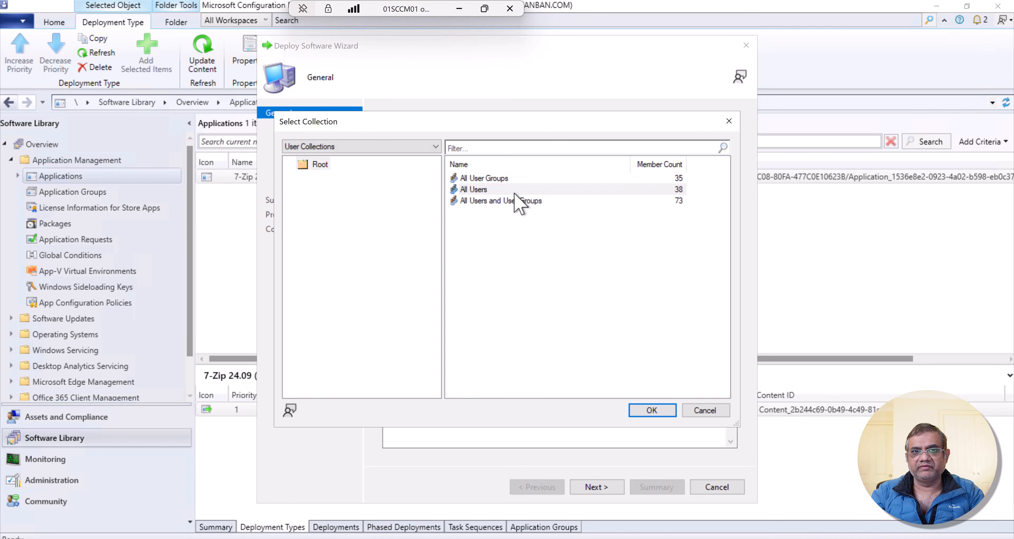
pyautogui.click(487, 189)
pyautogui.click(366, 148)
pyautogui.click(346, 166)
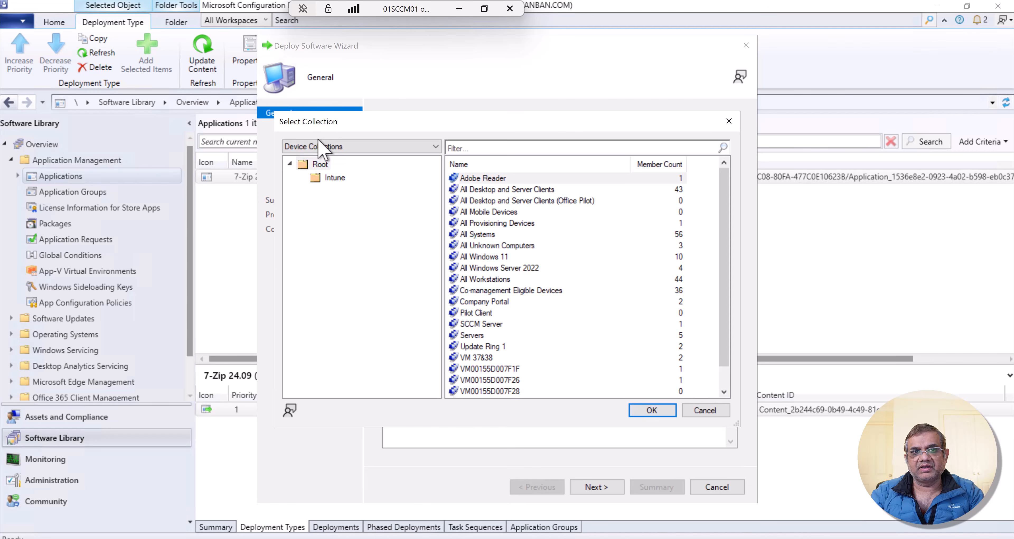
pyautogui.click(318, 146)
pyautogui.click(315, 159)
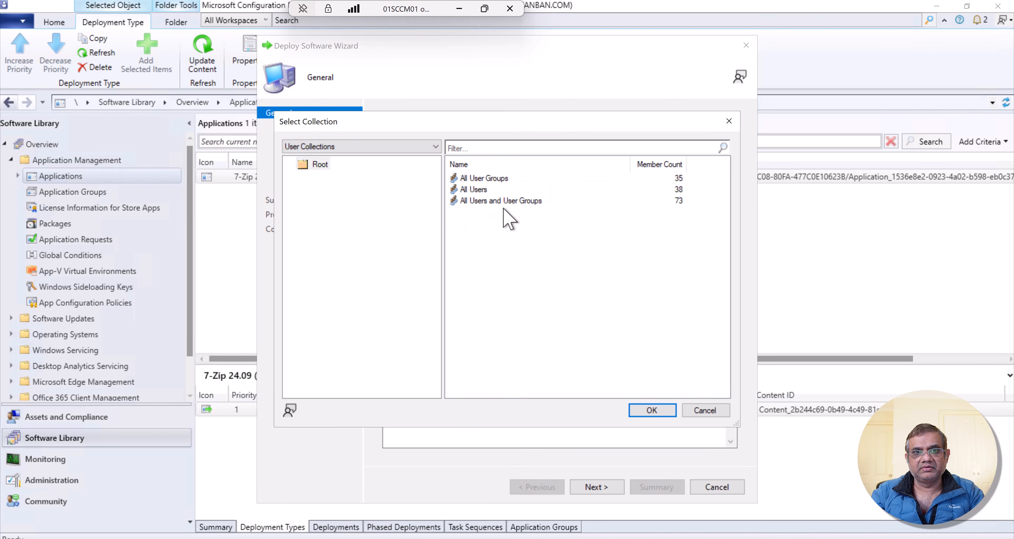
# - Target the deployment at the All Users collection and accept the existing content destination
pyautogui.click(479, 190)
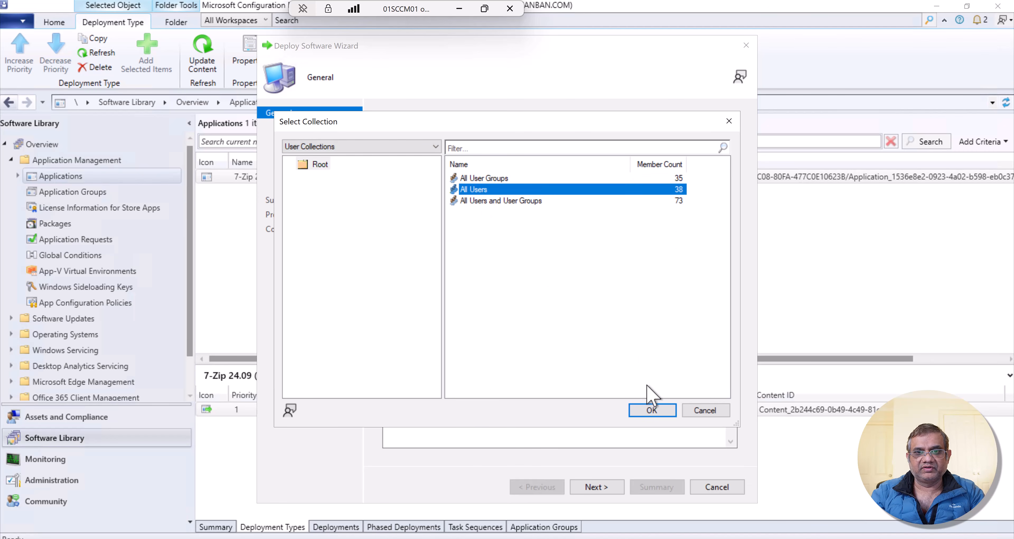
pyautogui.click(654, 412)
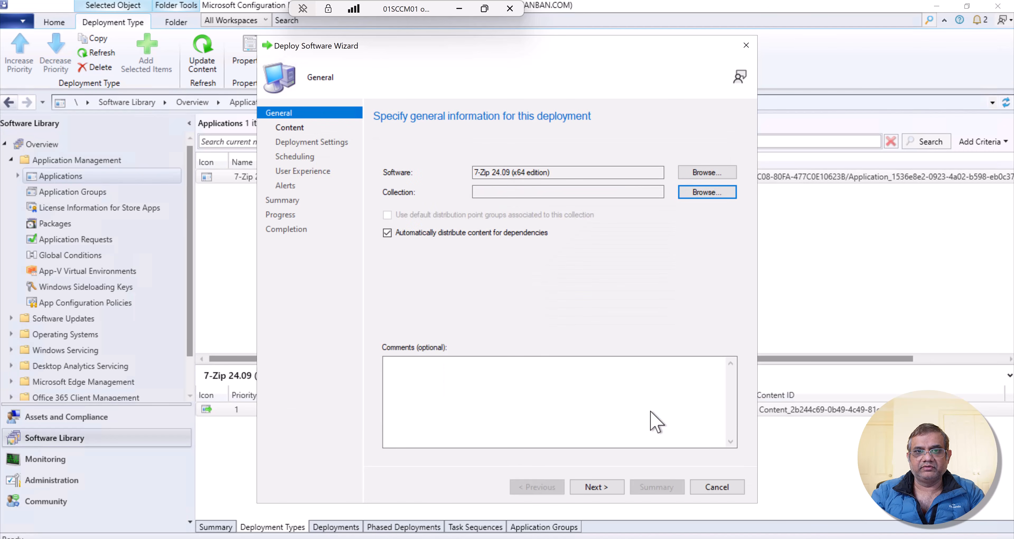
pyautogui.click(604, 489)
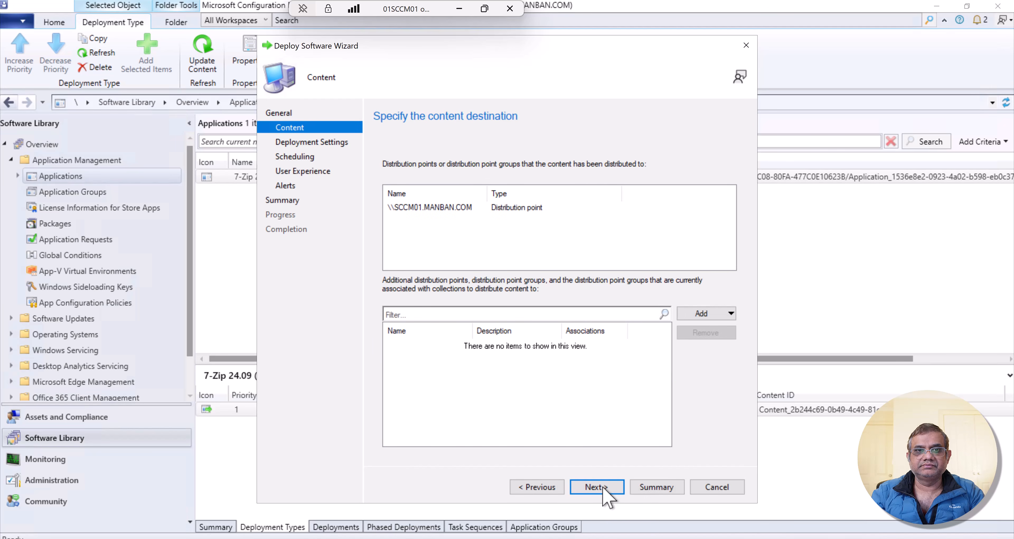
pyautogui.click(603, 488)
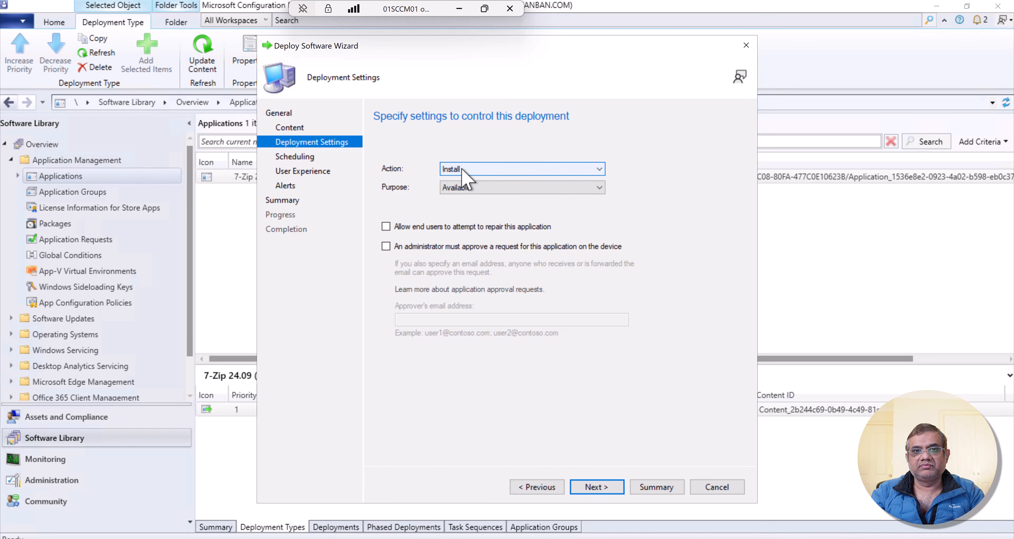
# - Review the action and purpose choices, keeping the deployment action Install and purpose Available, and proceed to scheduling
pyautogui.click(481, 170)
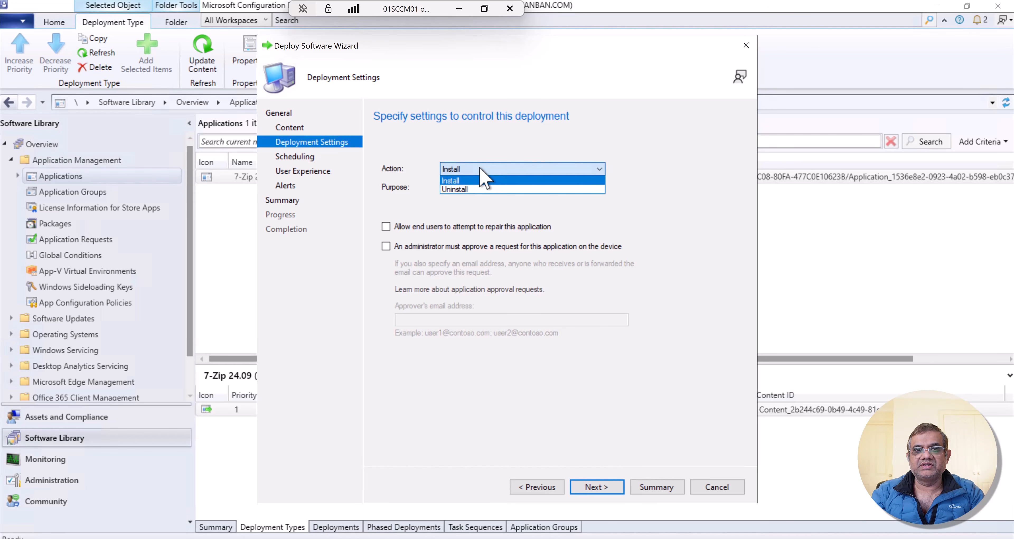
pyautogui.click(566, 127)
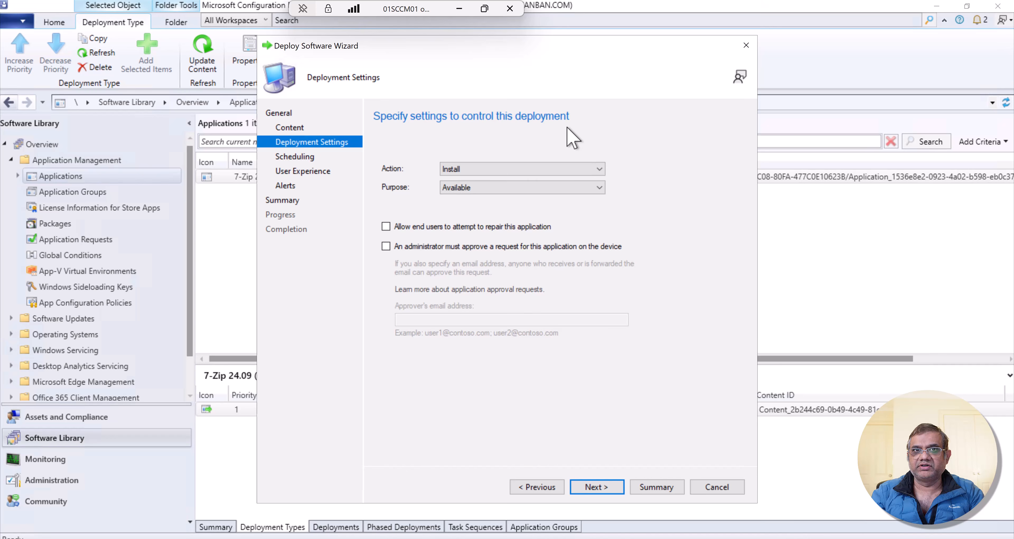
pyautogui.click(556, 169)
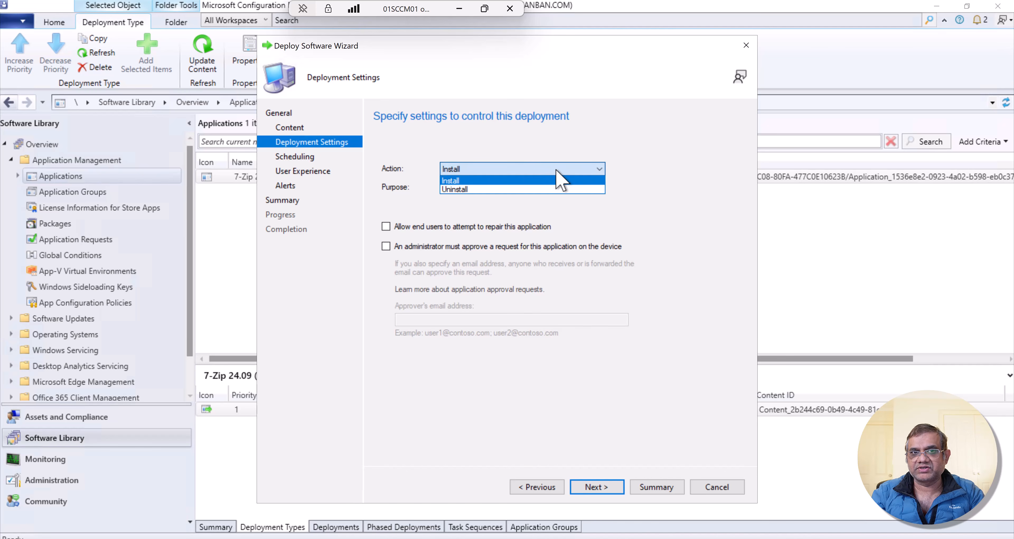
pyautogui.click(556, 170)
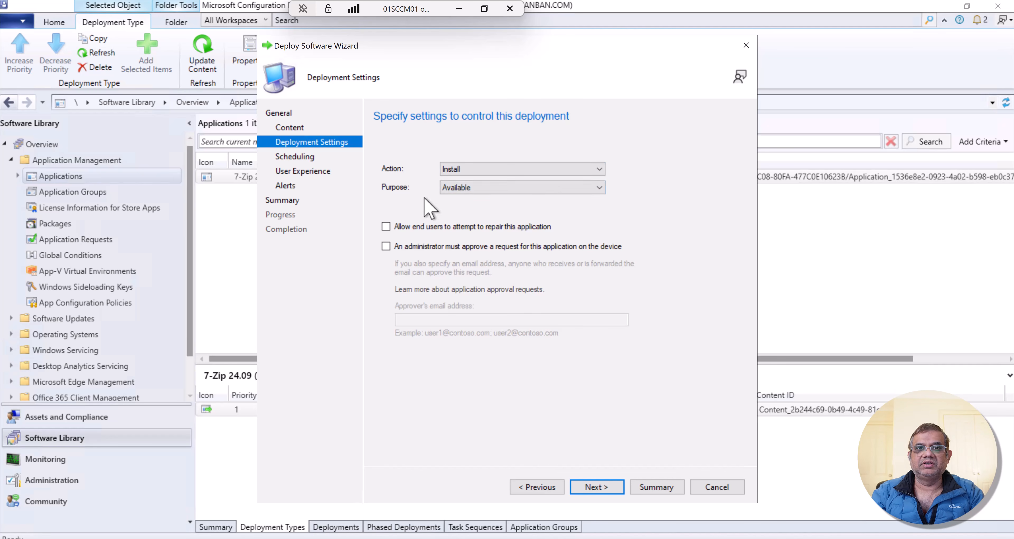
pyautogui.click(507, 188)
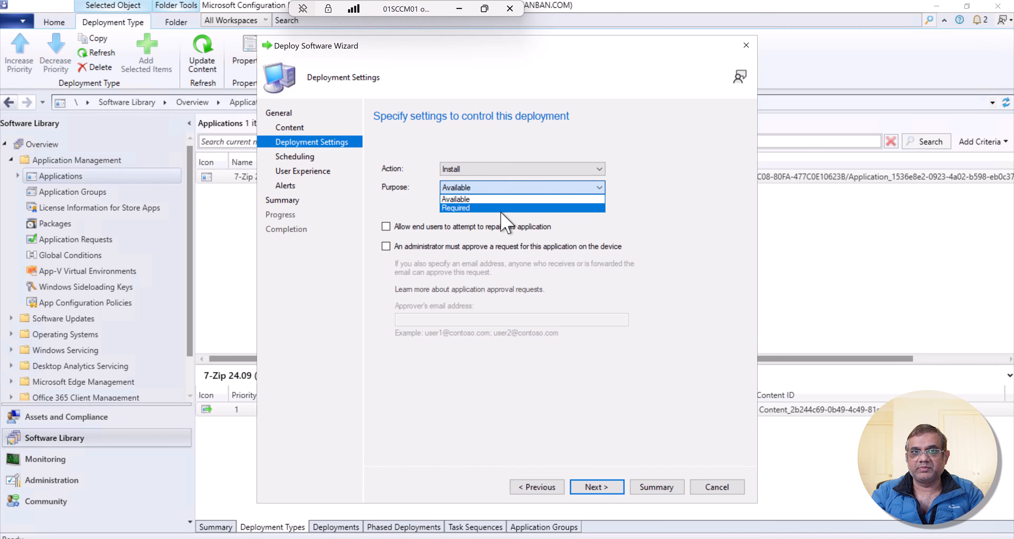
pyautogui.click(507, 200)
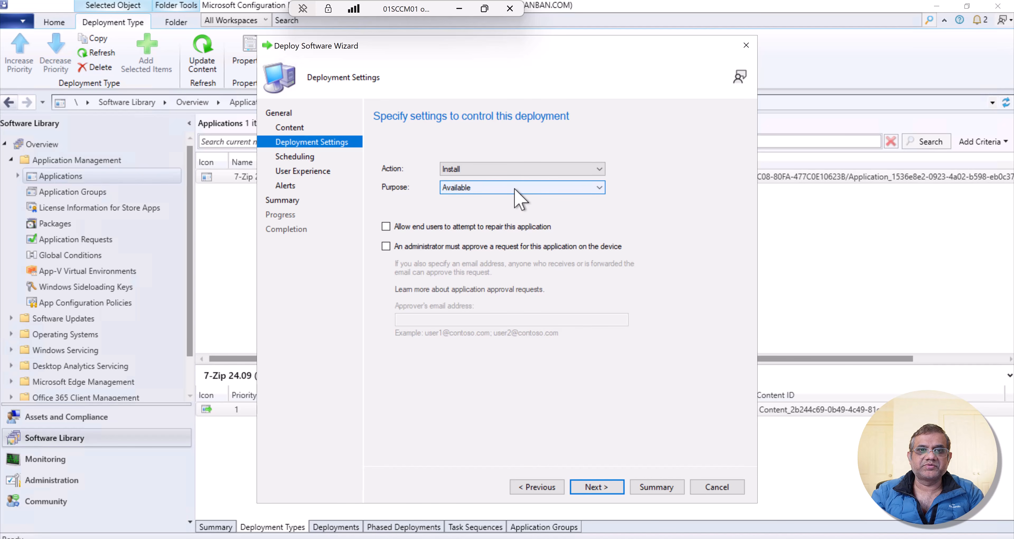
pyautogui.click(593, 490)
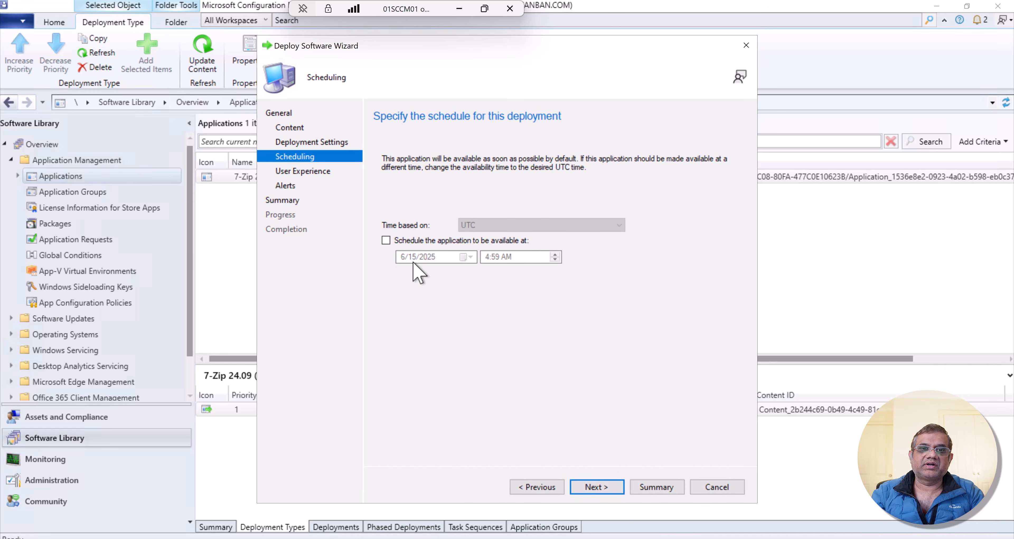
# - Schedule the application to be available at 6/14/2025 4:59 PM UTC, and keep user notifications displayed in Software Center with all notifications shown
pyautogui.click(400, 241)
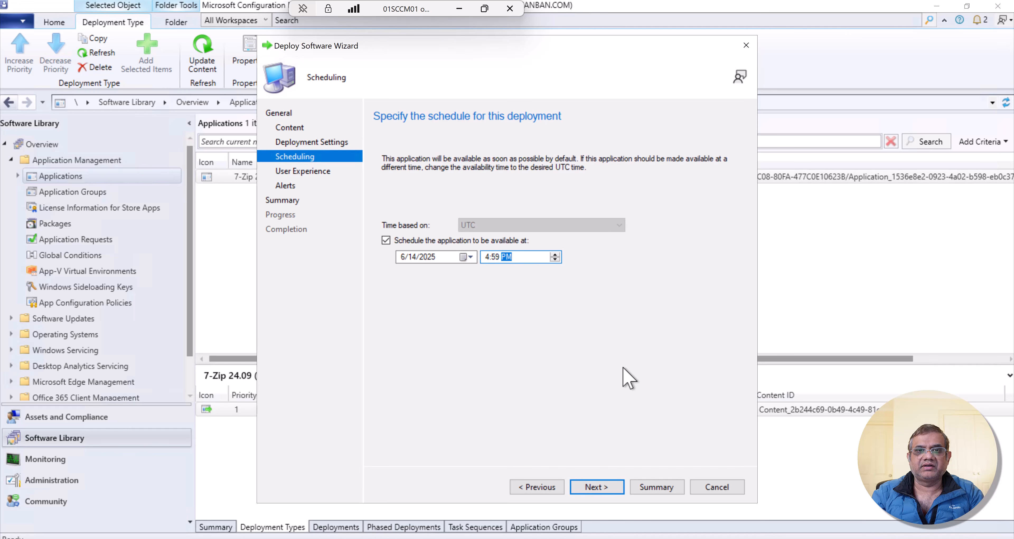
pyautogui.click(585, 487)
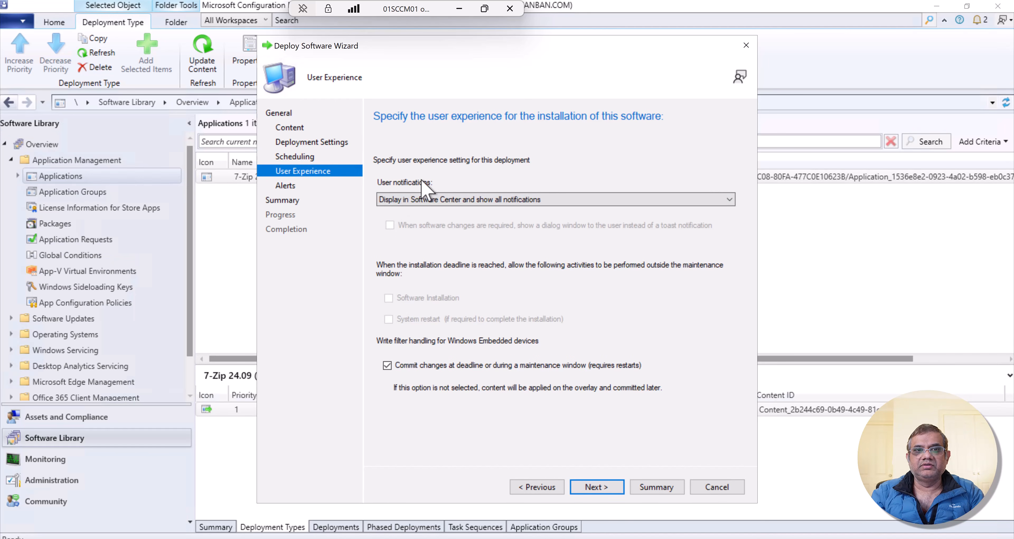
pyautogui.click(467, 200)
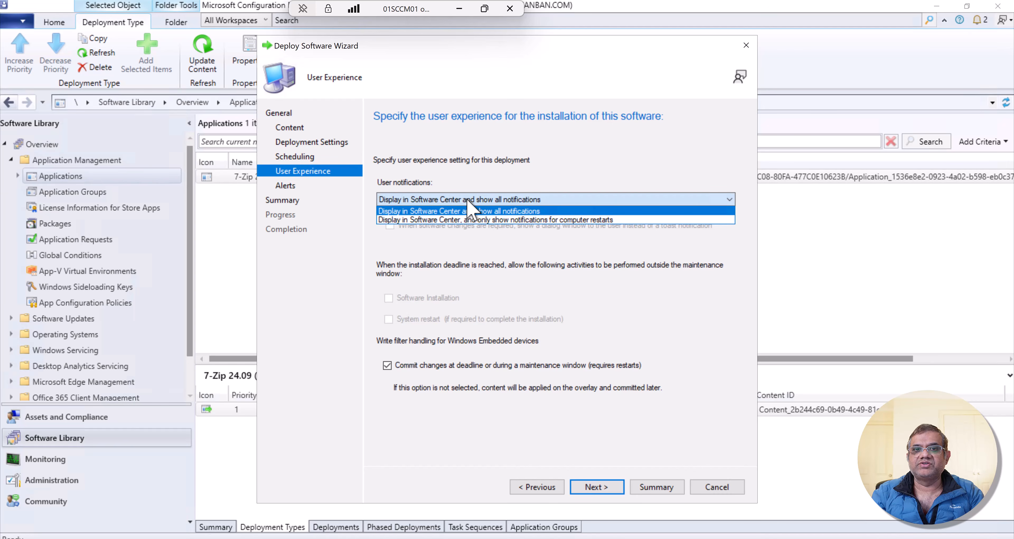
pyautogui.click(518, 152)
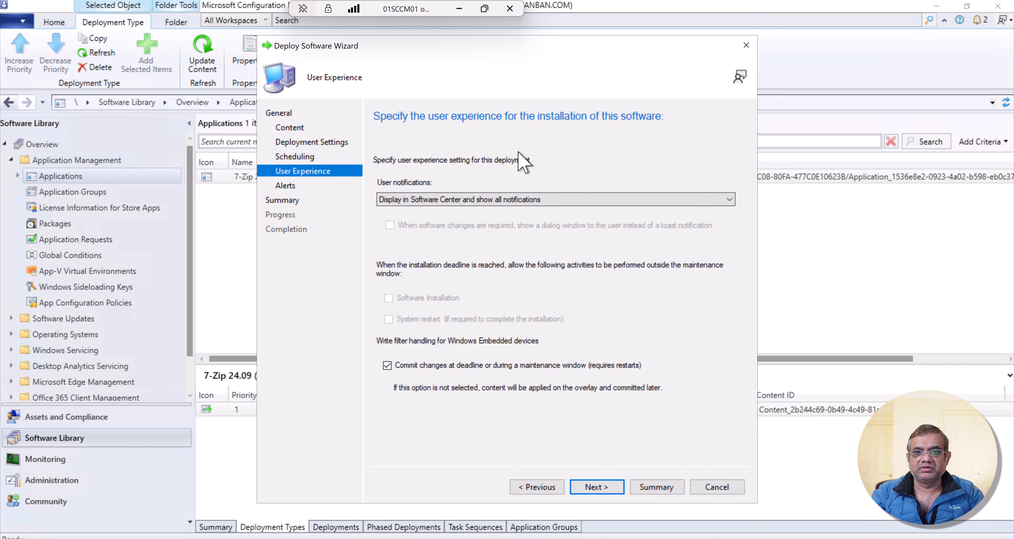
pyautogui.click(595, 487)
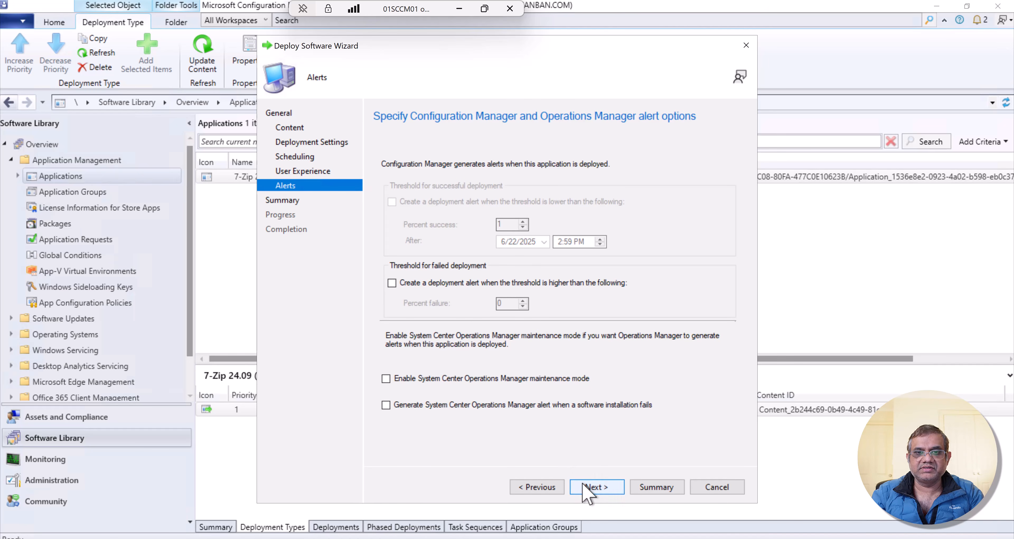
# - Accept the default alert options, confirm the deployment summary and complete the deployment
pyautogui.click(584, 486)
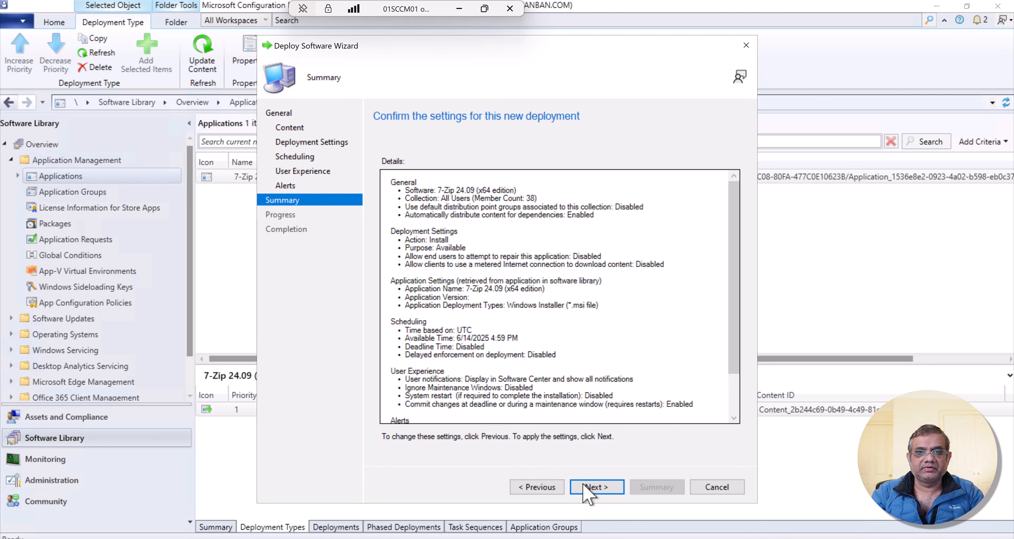
pyautogui.click(584, 487)
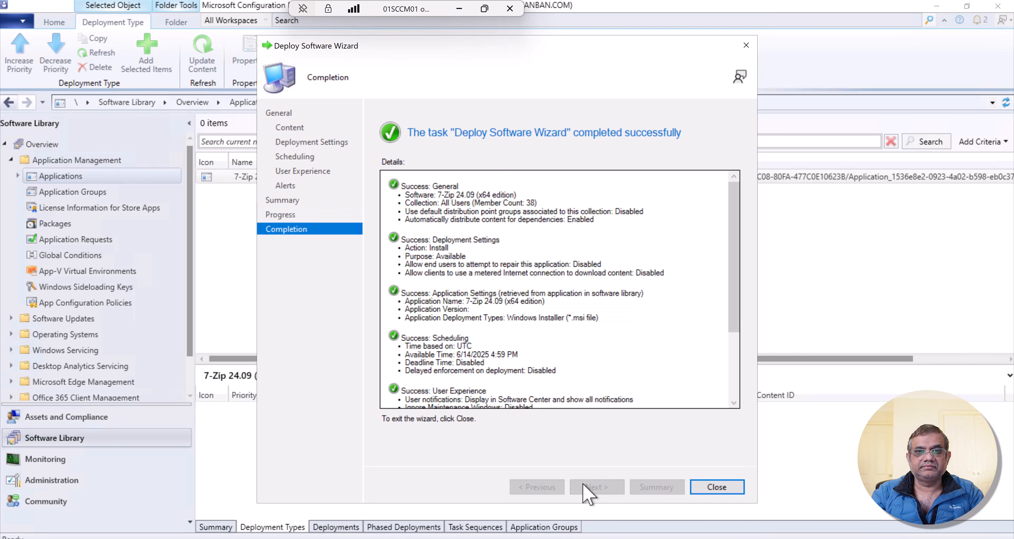
pyautogui.click(713, 487)
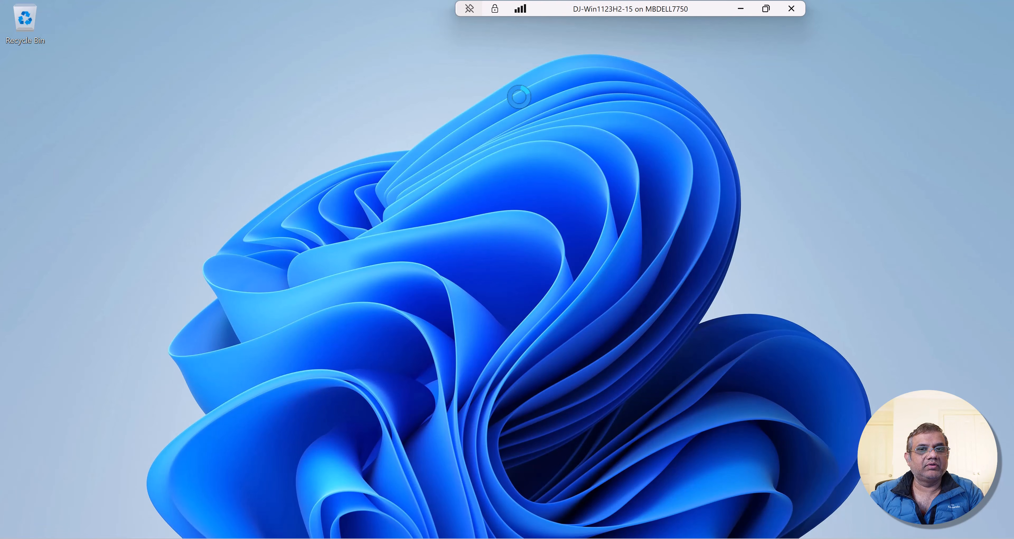
# - Open Control Panel on the DJ-Win1123H2-15 client machine and display its items as large icons
pyautogui.press('super')
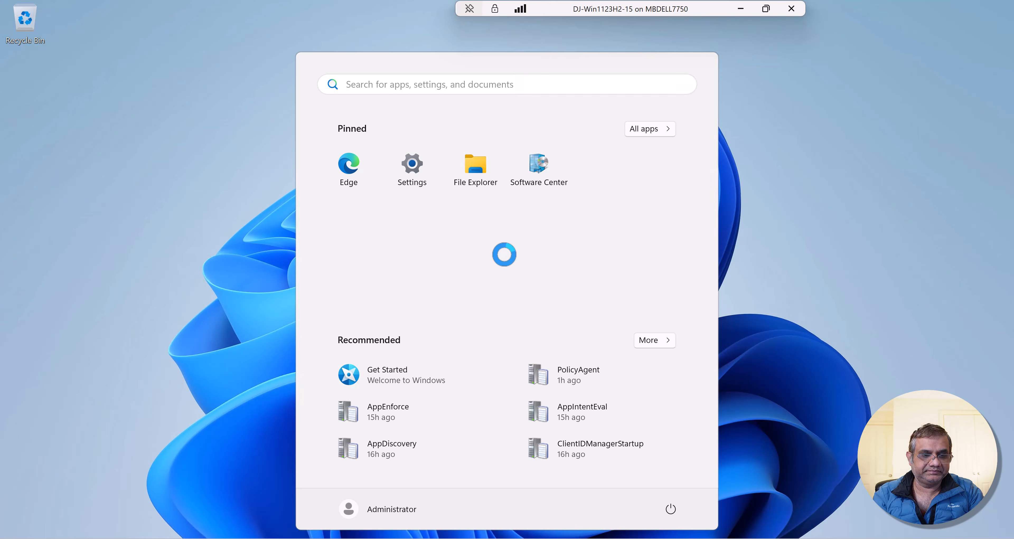
pyautogui.write('control')
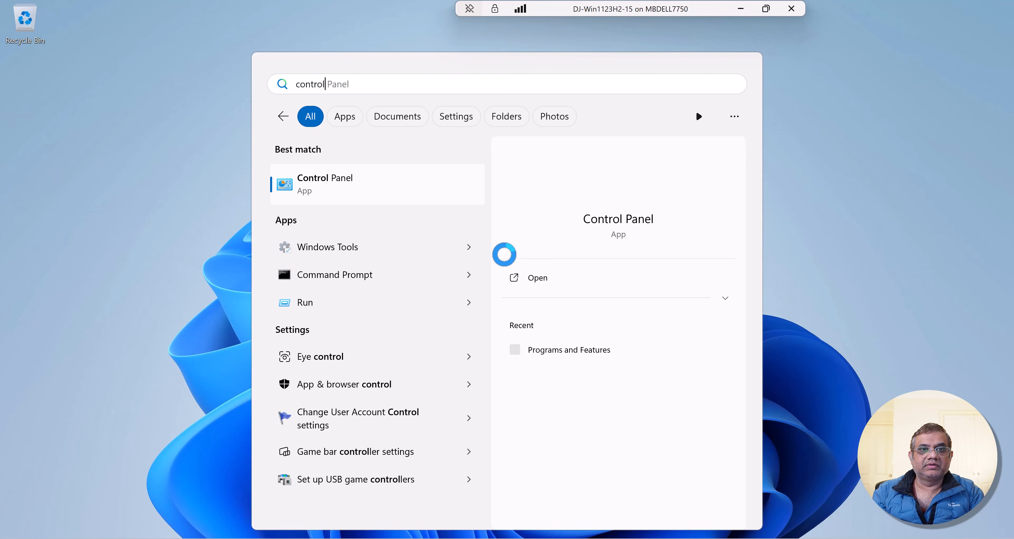
pyautogui.press('Return')
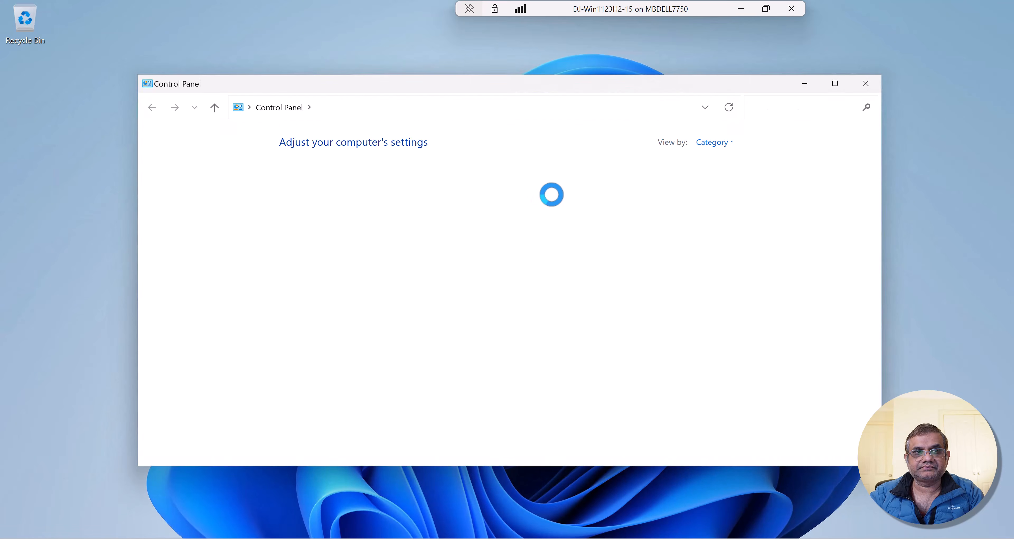
pyautogui.click(714, 143)
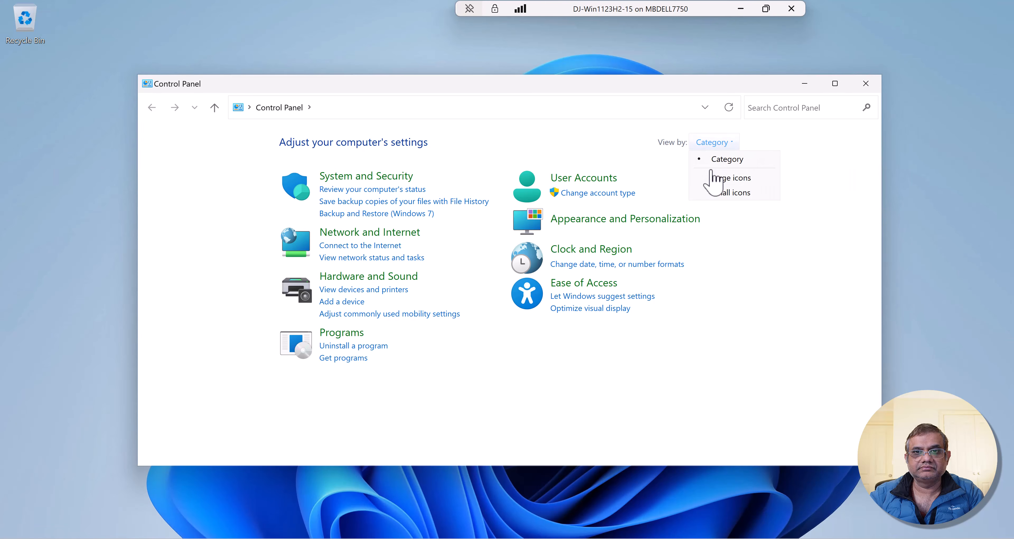
pyautogui.click(711, 179)
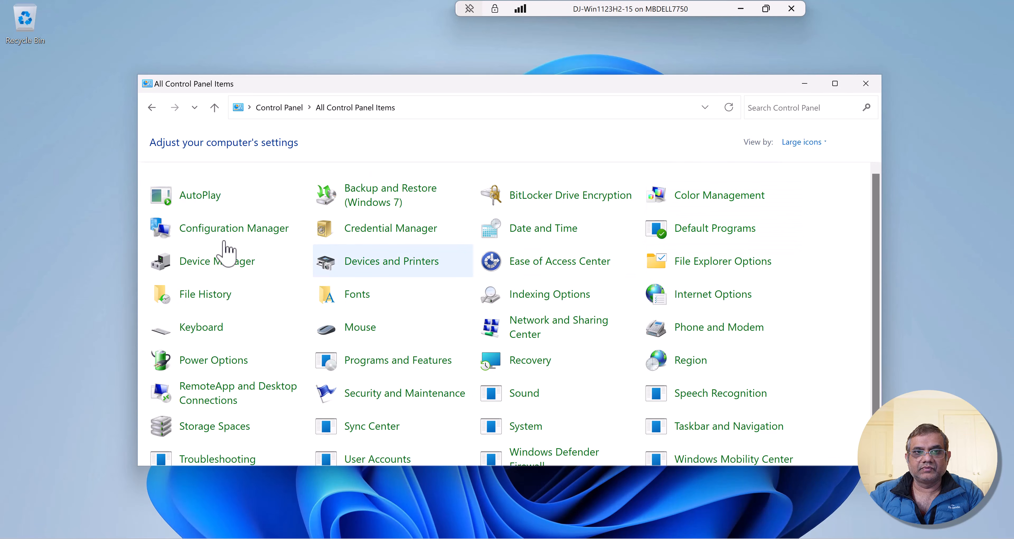
# - Run the Machine Policy Retrieval & Evaluation Cycle from the client's Configuration Manager properties
pyautogui.click(213, 229)
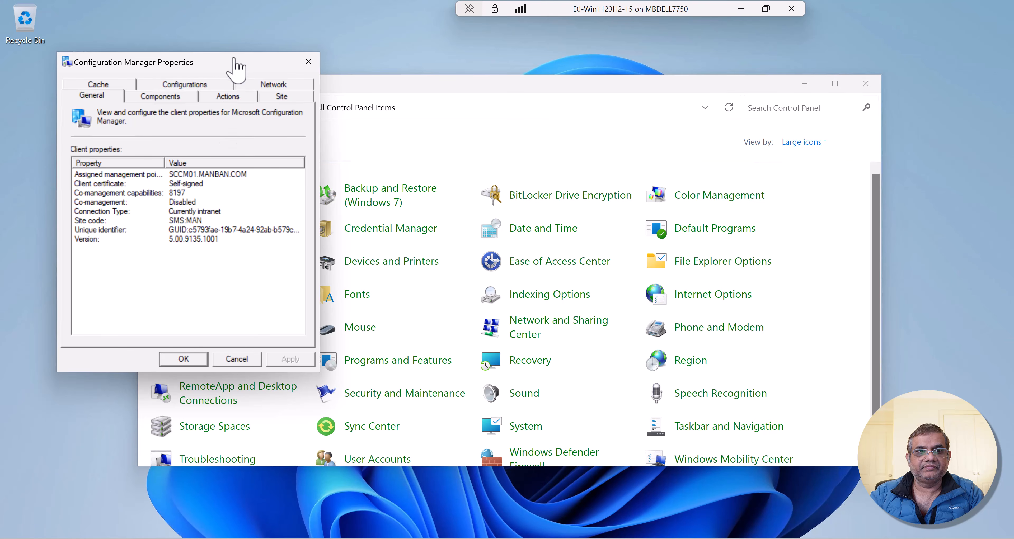
pyautogui.moveTo(236, 67); pyautogui.dragTo(671, 81)
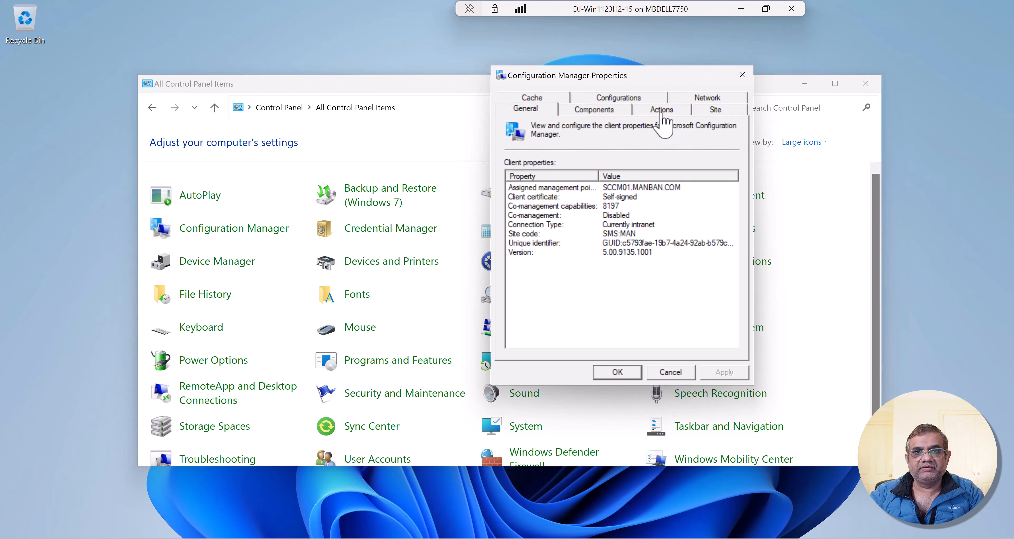
pyautogui.click(662, 114)
pyautogui.click(612, 219)
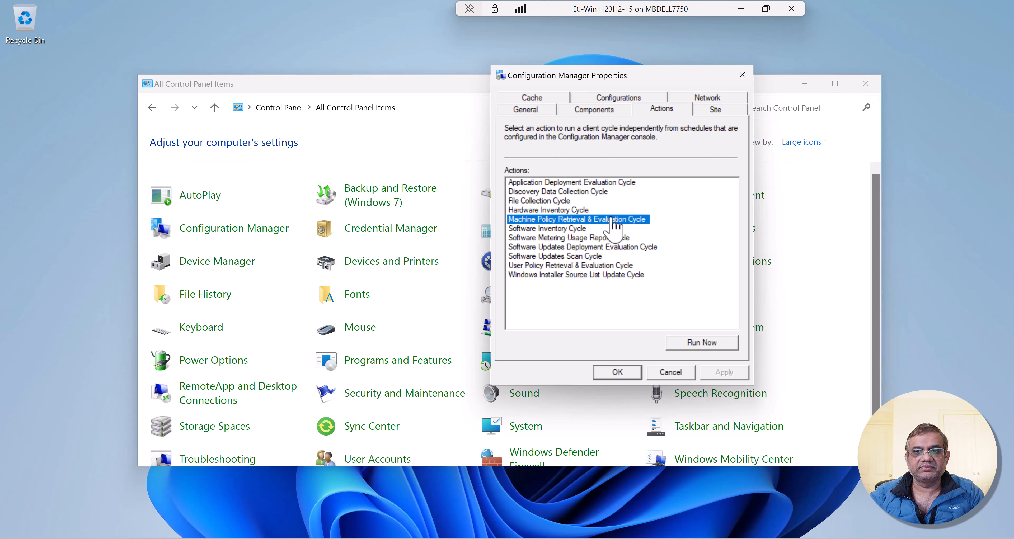
pyautogui.click(696, 343)
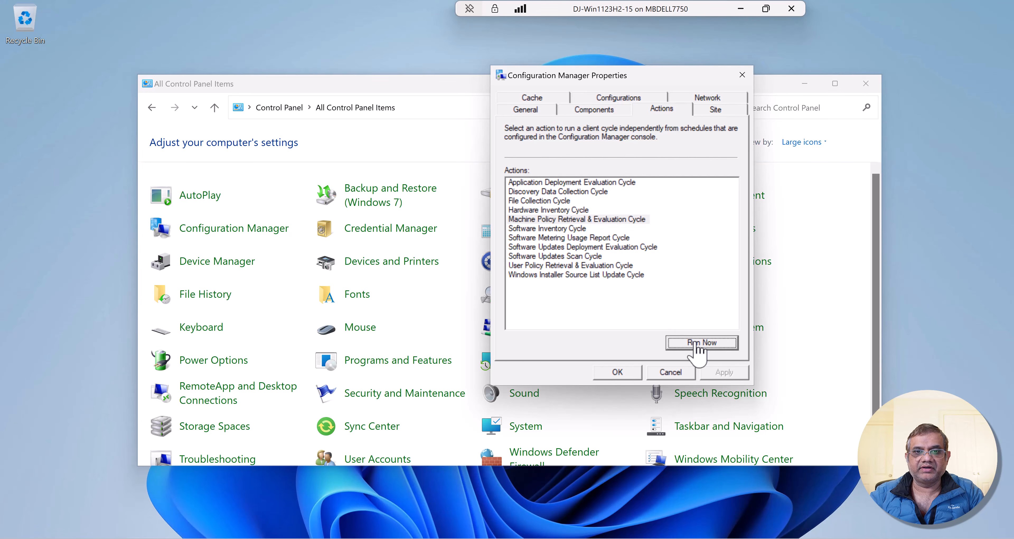
pyautogui.press('space')
pyautogui.press('space')
pyautogui.press('space')
pyautogui.press('space')
pyautogui.press('space')
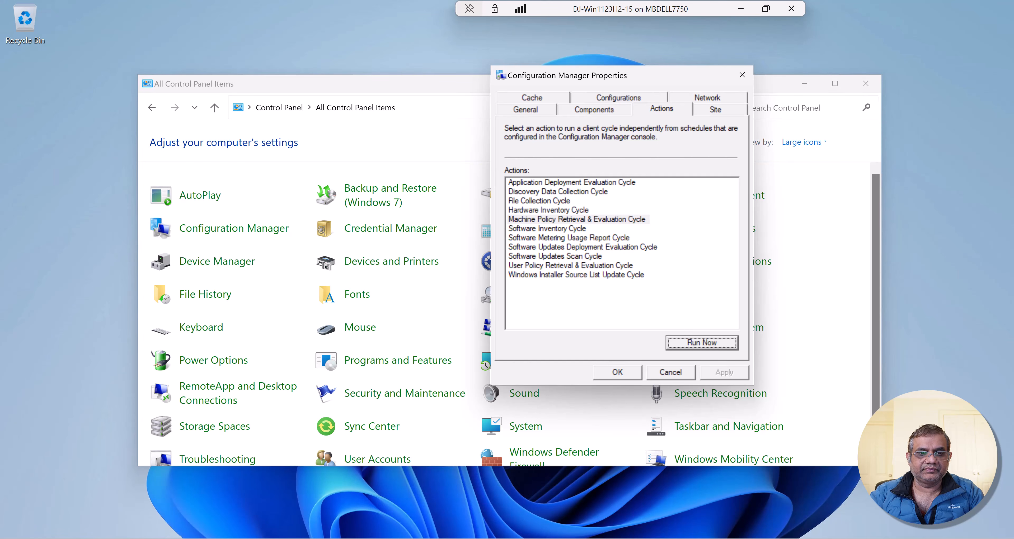
# - Open Software Center on the client and install the 7-Zip 24.09 (x64 edition) application
pyautogui.press('super')
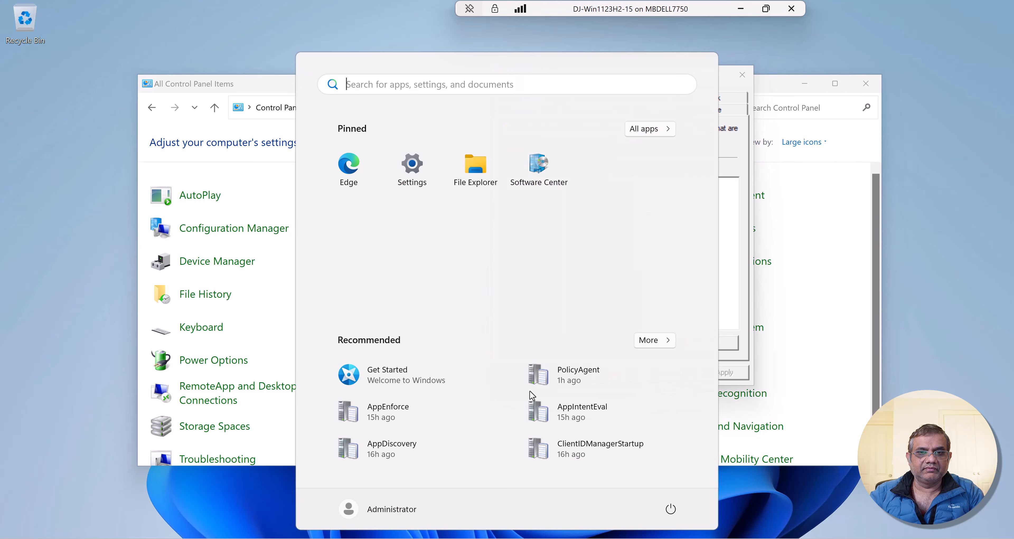
pyautogui.click(549, 185)
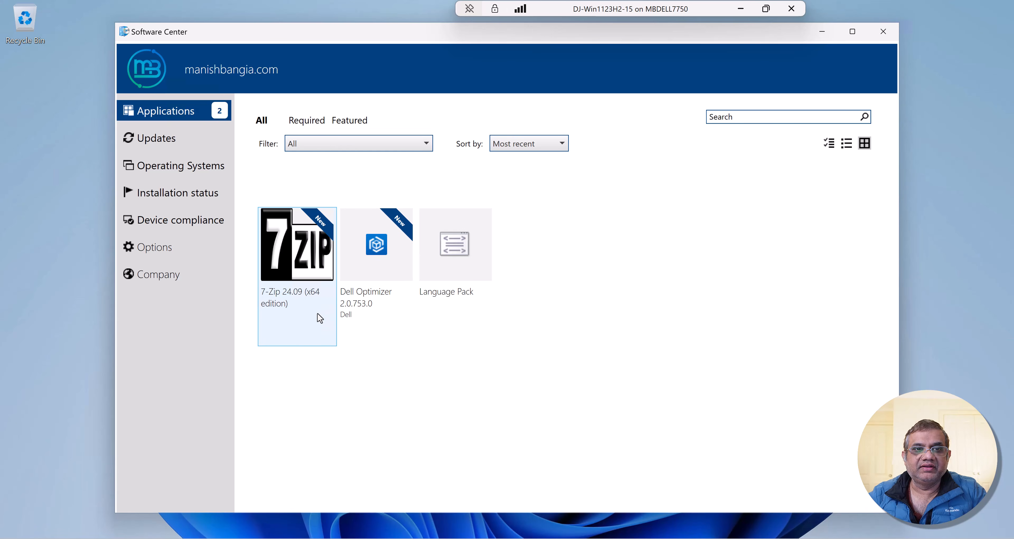
pyautogui.click(297, 264)
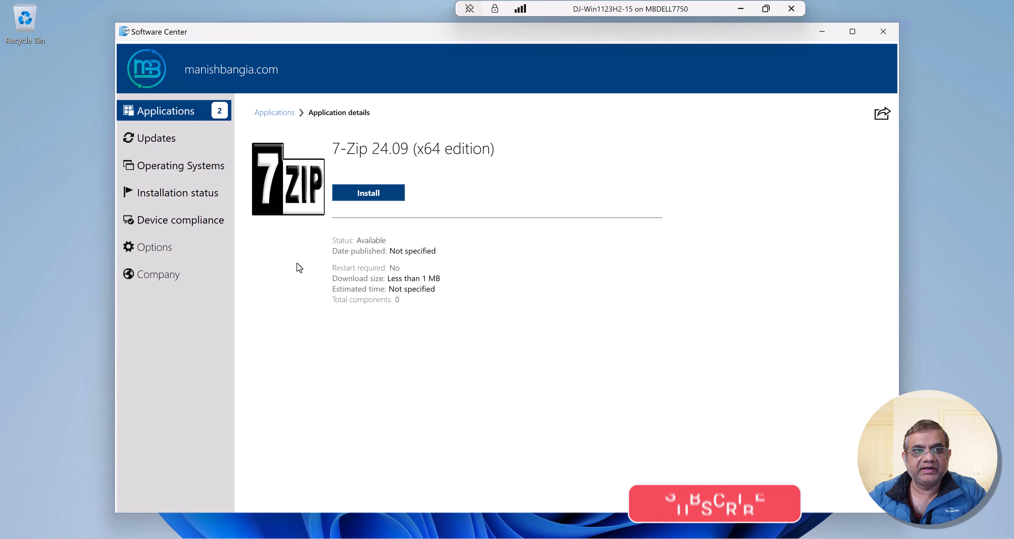
pyautogui.click(367, 200)
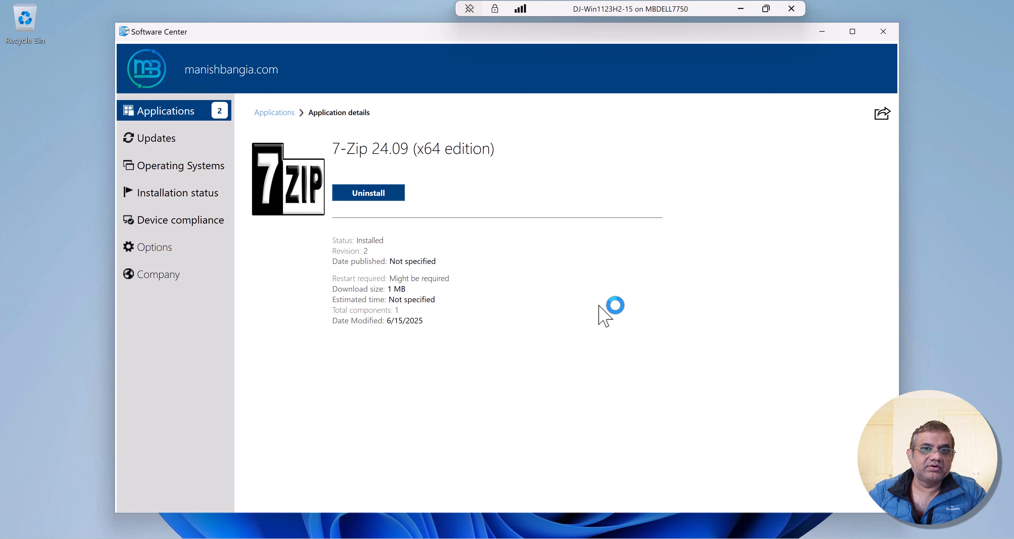
# - Search the client's installed apps for 7zip to check the installation, and dismiss the search
pyautogui.press('super')
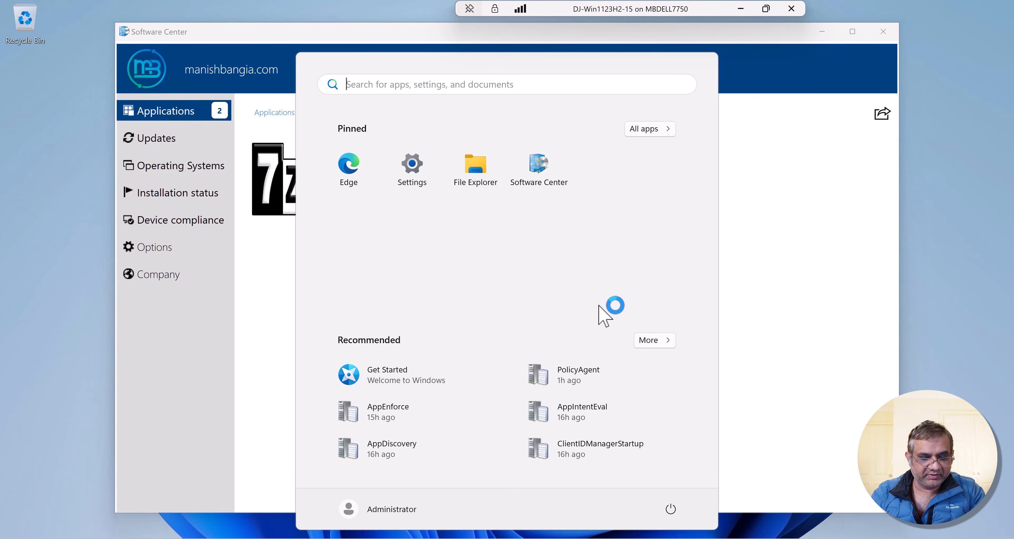
pyautogui.write('7zip')
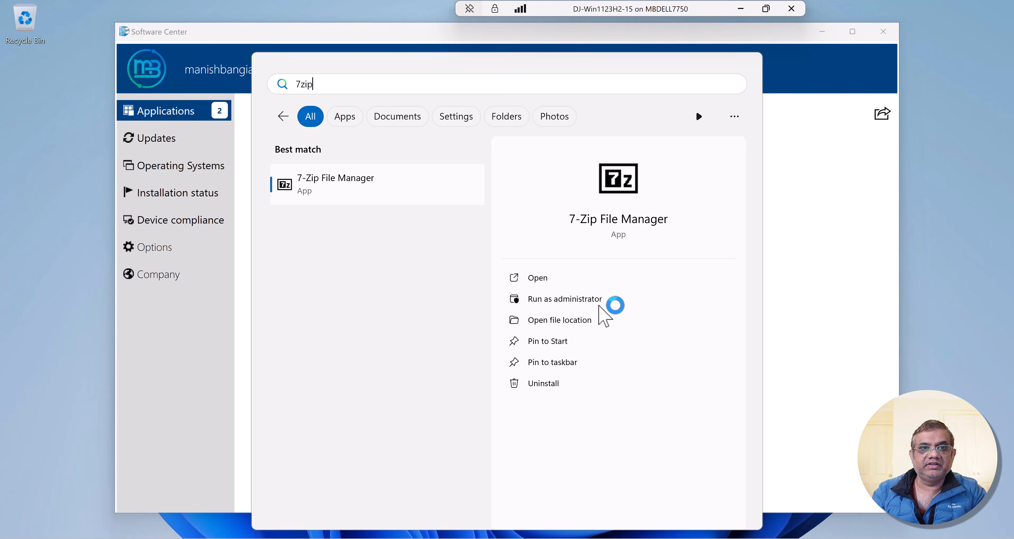
pyautogui.press('Escape')
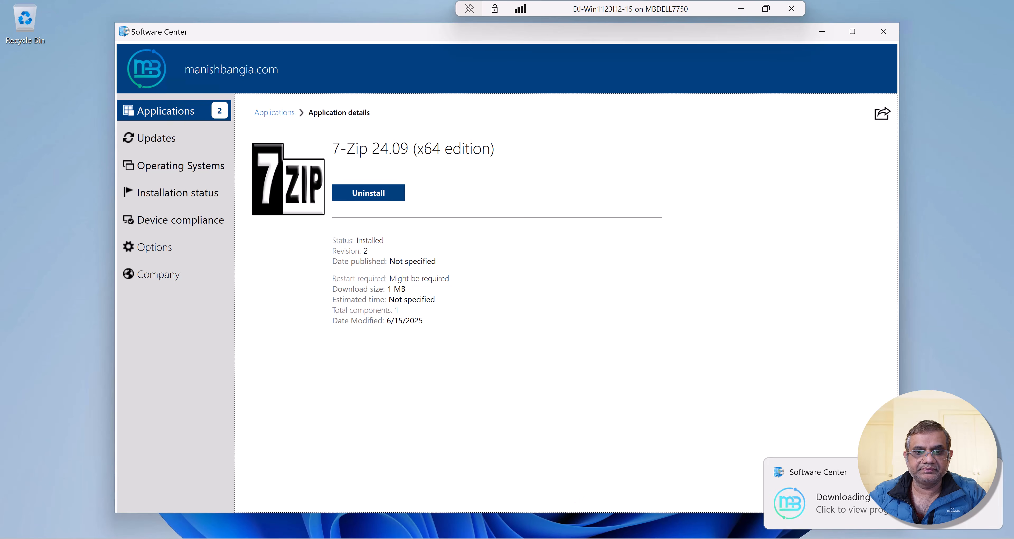
# - Switch to File Explorer and open the AppEnforce log from C:\Windows\CCM\Logs
pyautogui.click(538, 538)
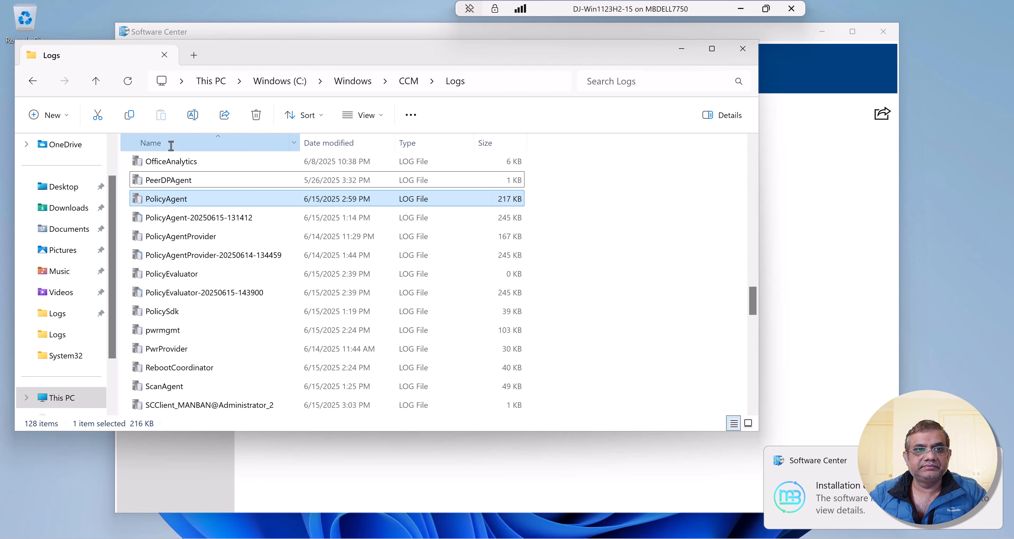
pyautogui.scroll(4, 170, 143)
pyautogui.click(163, 217)
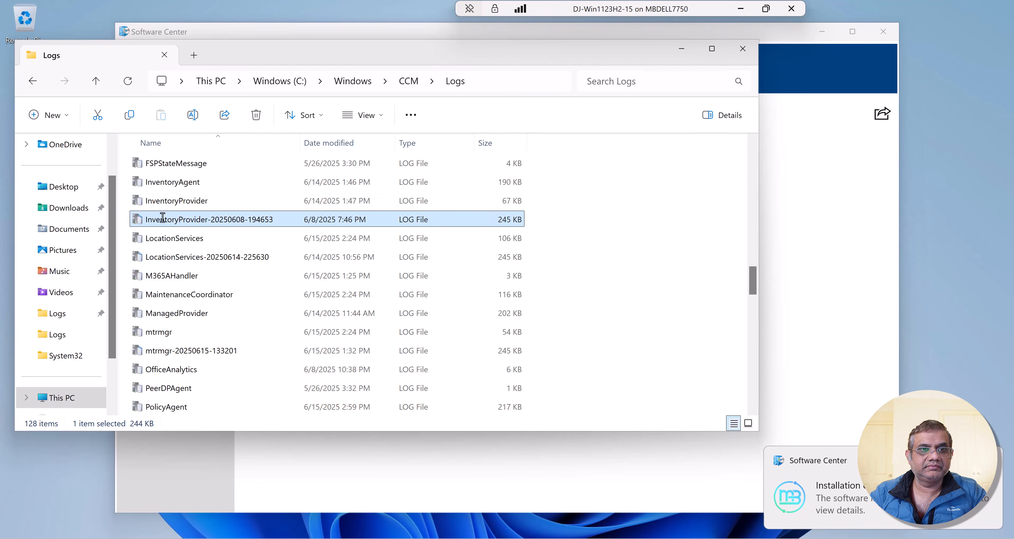
pyautogui.press('Home')
pyautogui.press('a')
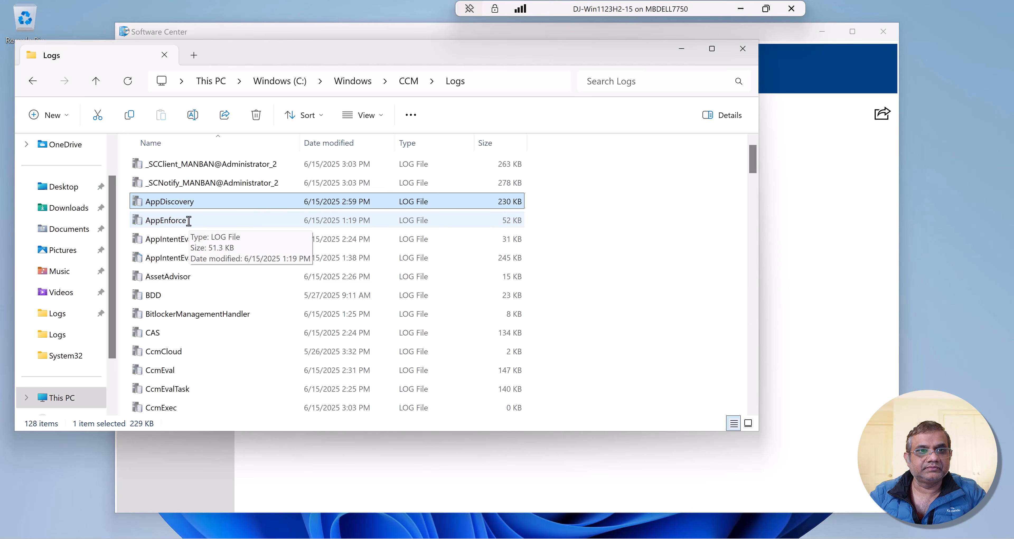
pyautogui.click(178, 221)
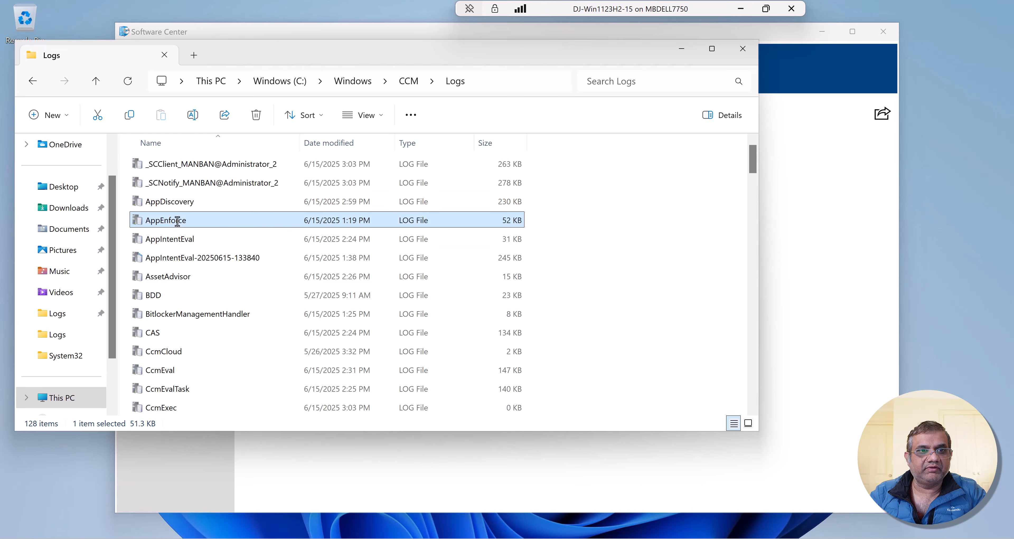
pyautogui.doubleClick(178, 221)
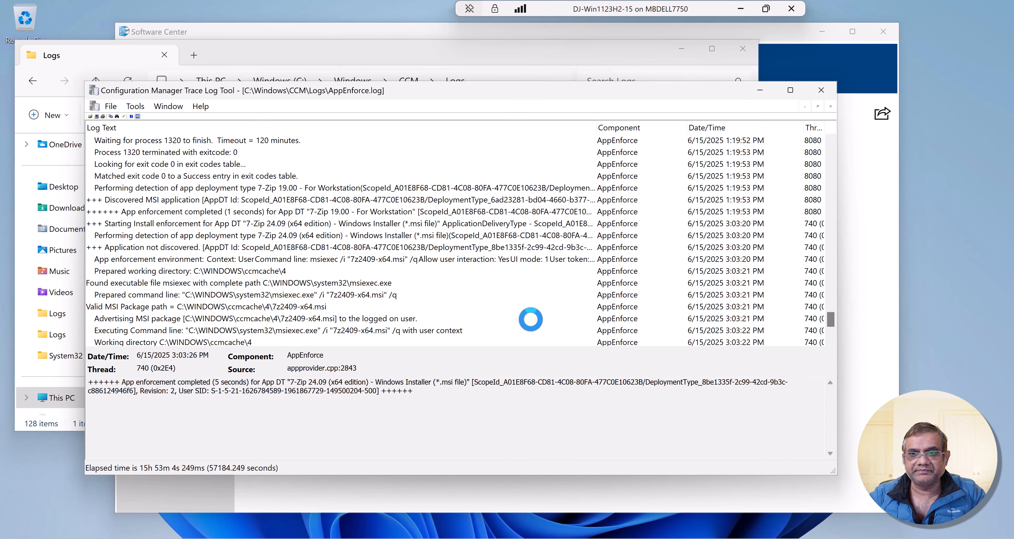
# - Examine the AppEnforce entries for the 7-Zip 24.09 install, from enforcement start through package path, exit code and completion, and minimize the log
pyautogui.scroll(1, 528, 319)
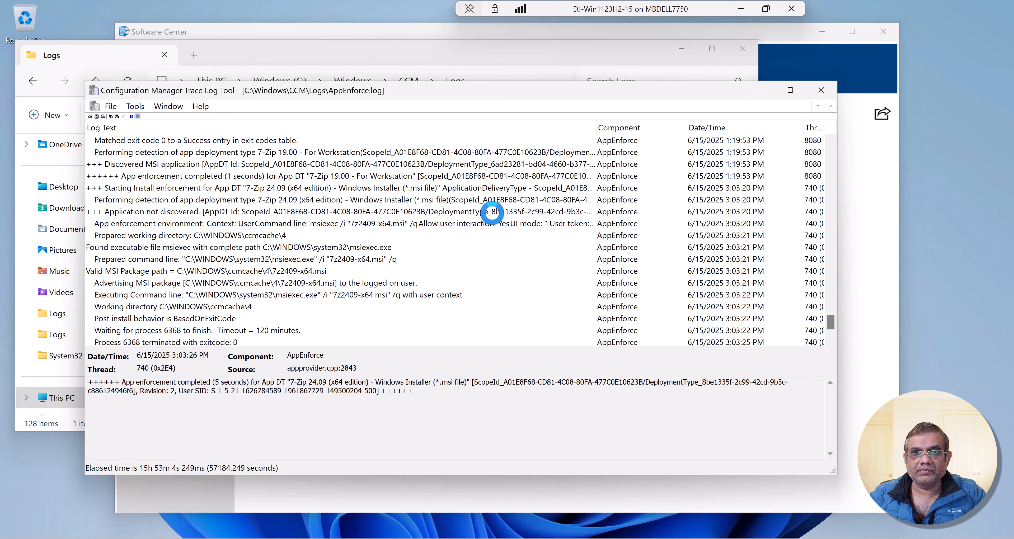
pyautogui.click(481, 188)
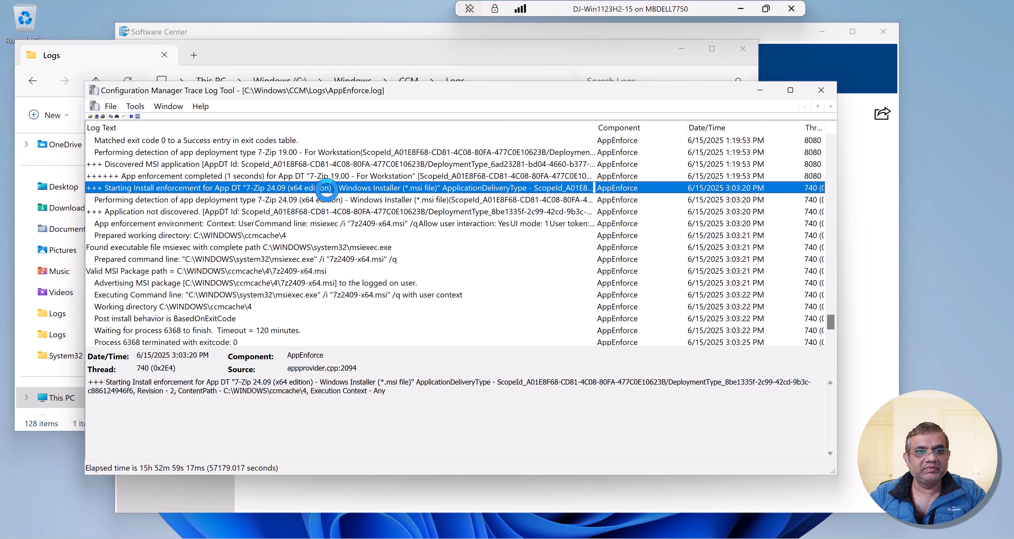
pyautogui.click(203, 271)
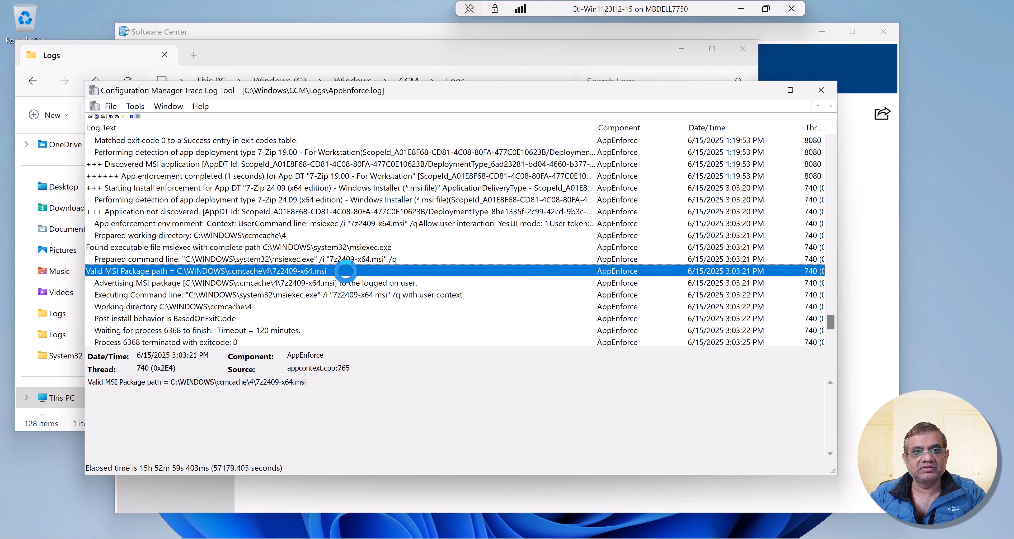
pyautogui.scroll(-2, 342, 270)
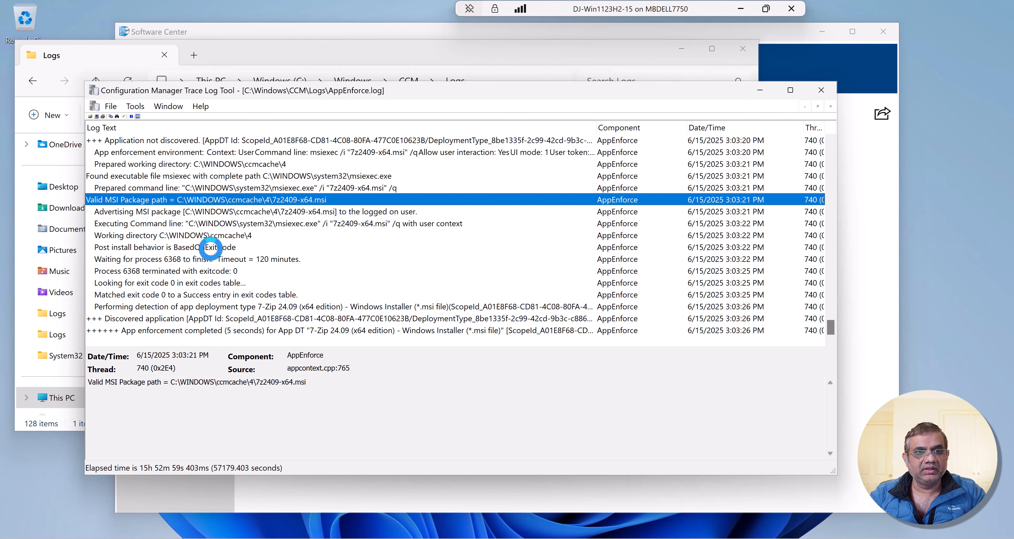
pyautogui.click(213, 235)
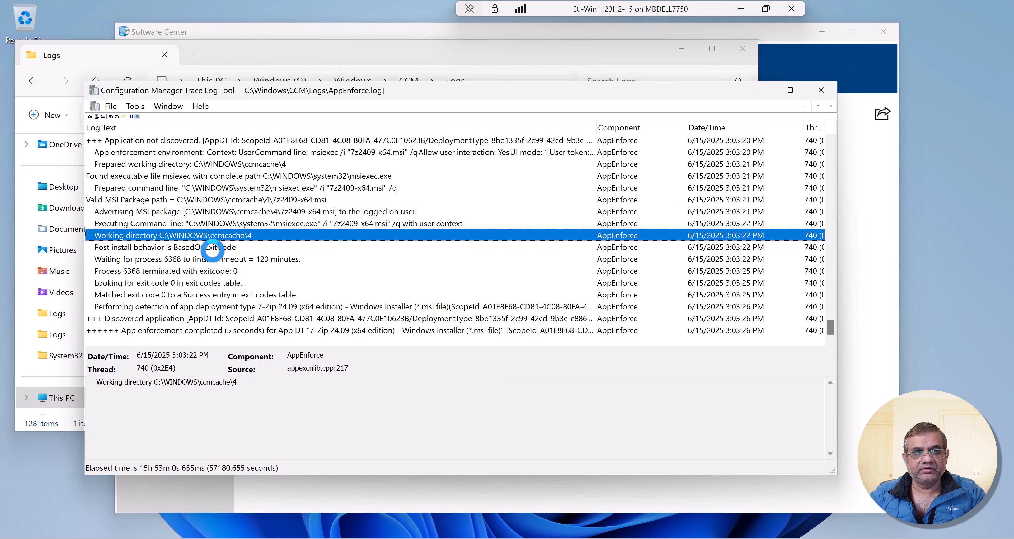
pyautogui.click(228, 271)
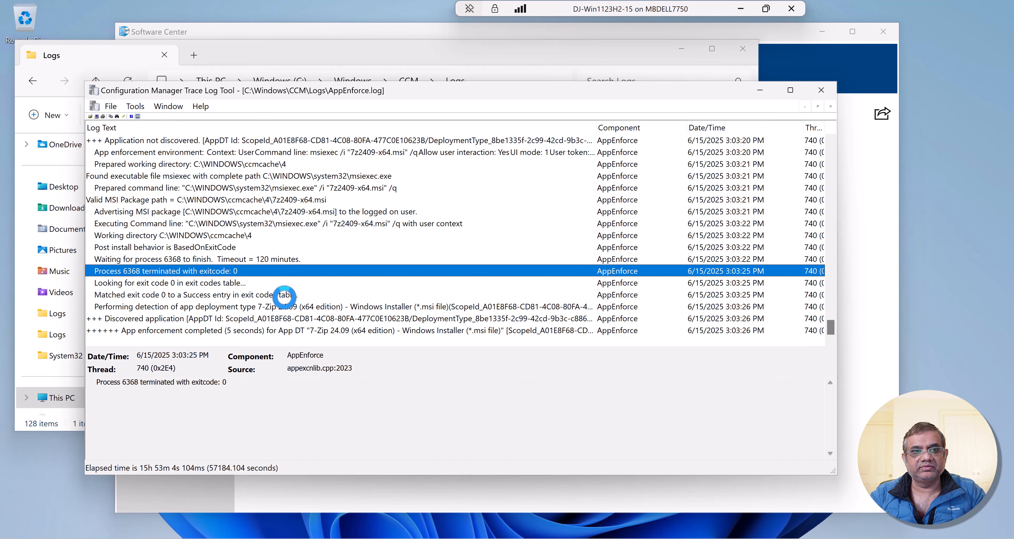
pyautogui.click(250, 319)
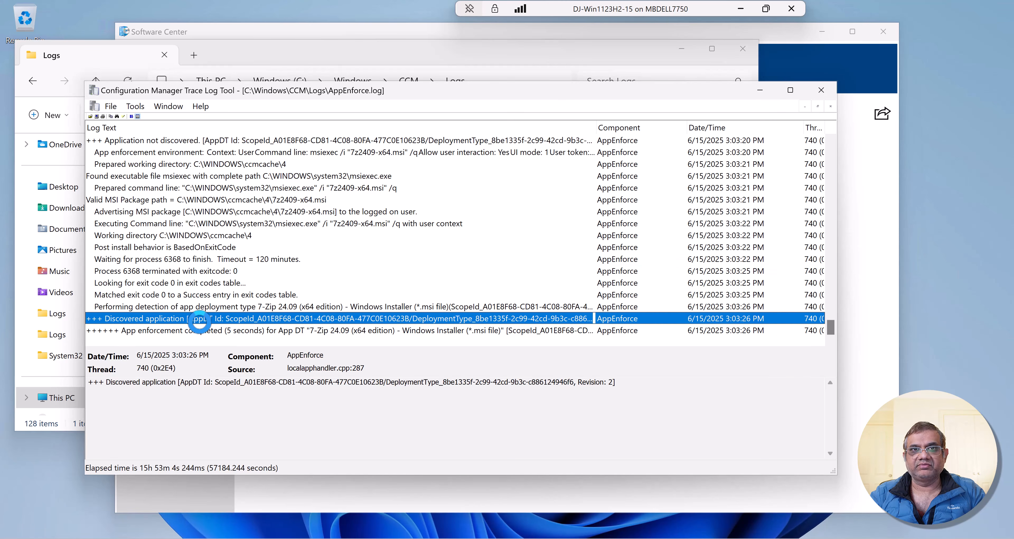
pyautogui.click(187, 332)
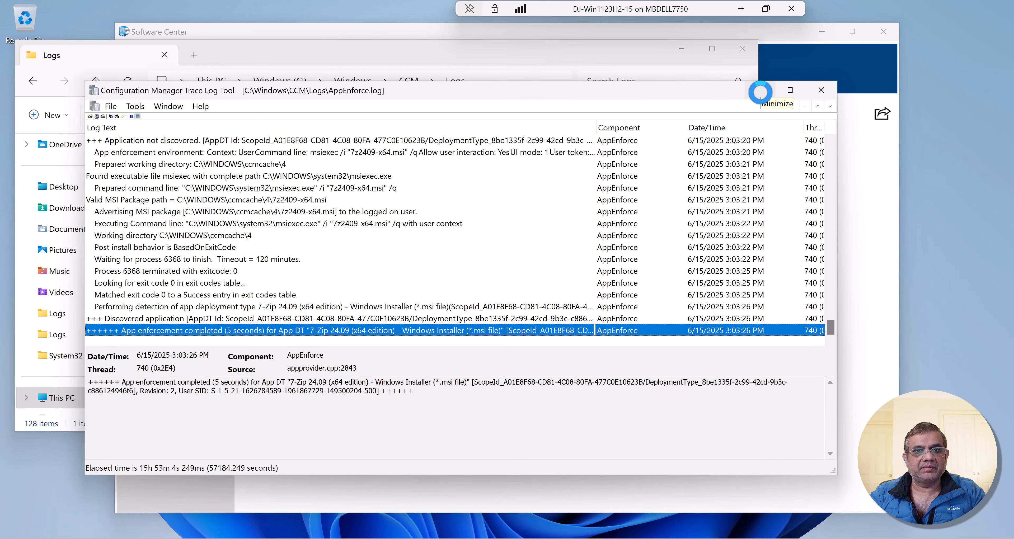
pyautogui.click(761, 90)
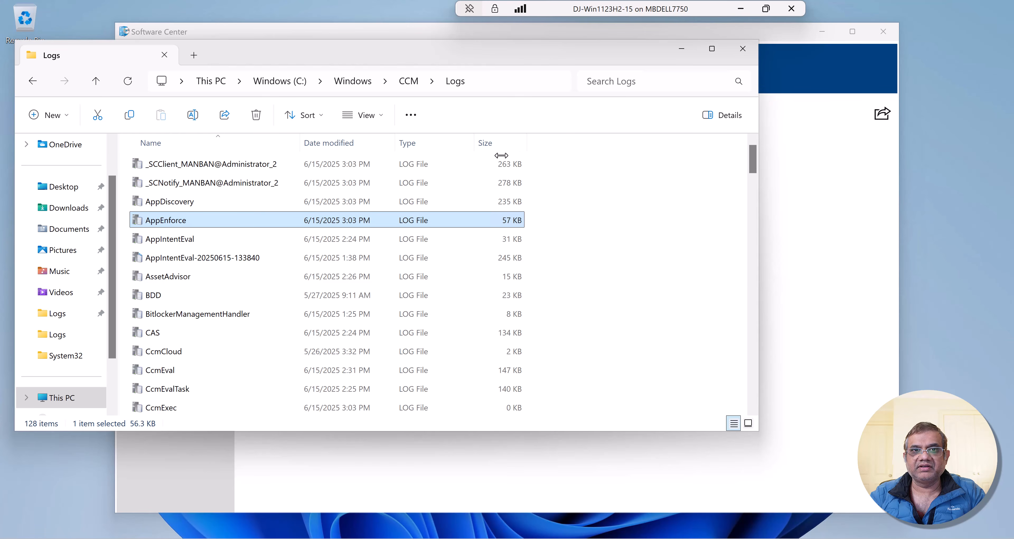
# - Open the AppDiscovery log and examine the 7-Zip 24.09 detection entries and the content used for the install action
pyautogui.doubleClick(186, 200)
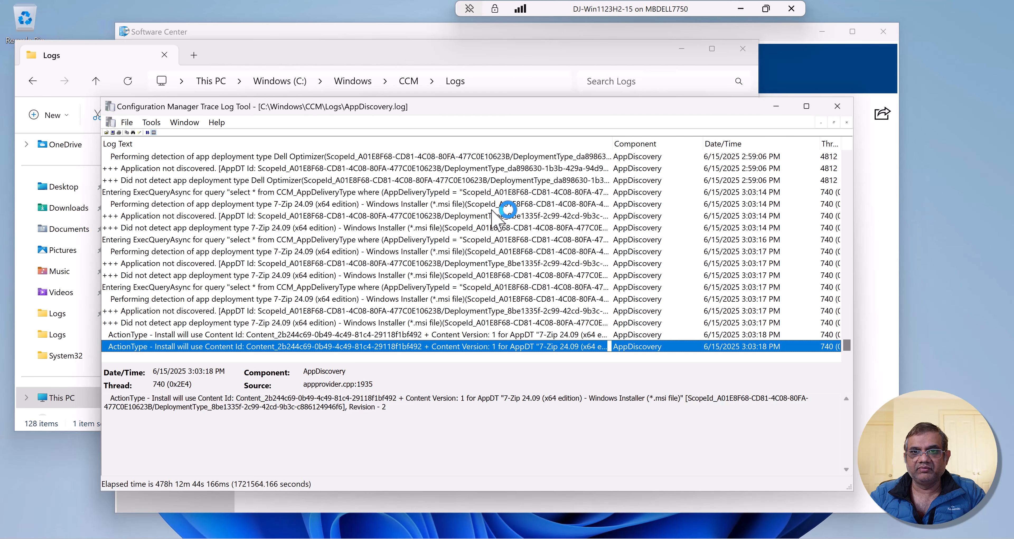
pyautogui.click(506, 216)
pyautogui.click(508, 193)
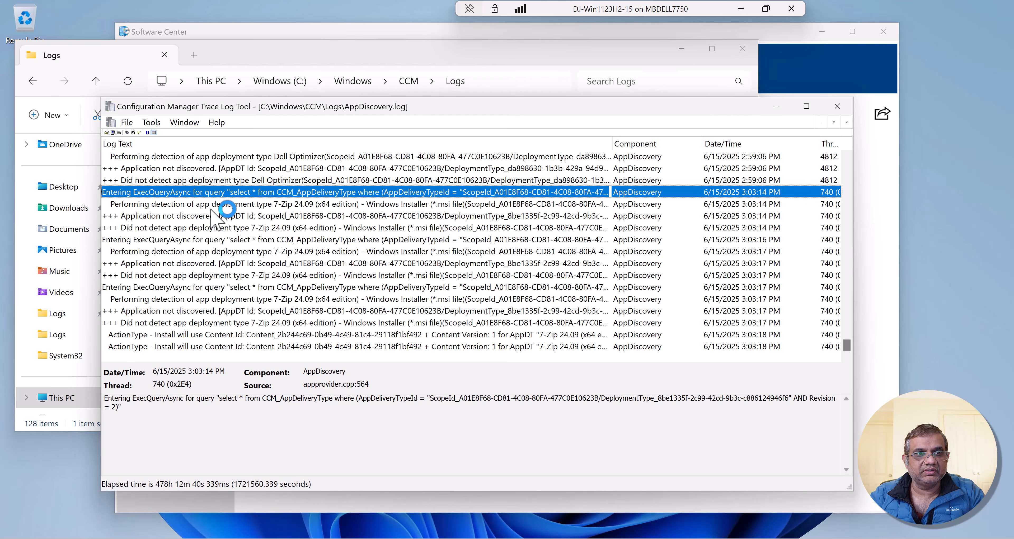
pyautogui.click(180, 218)
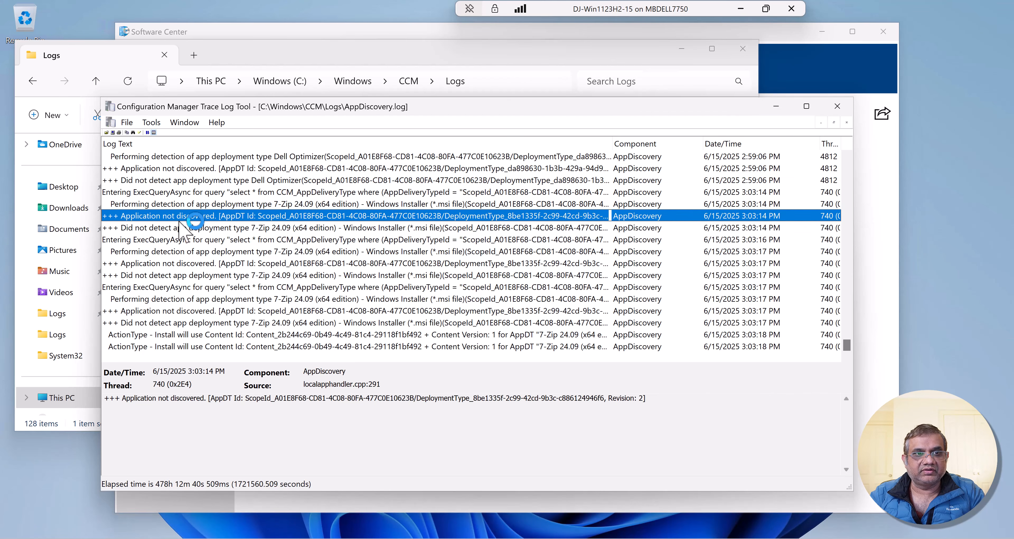
pyautogui.click(179, 228)
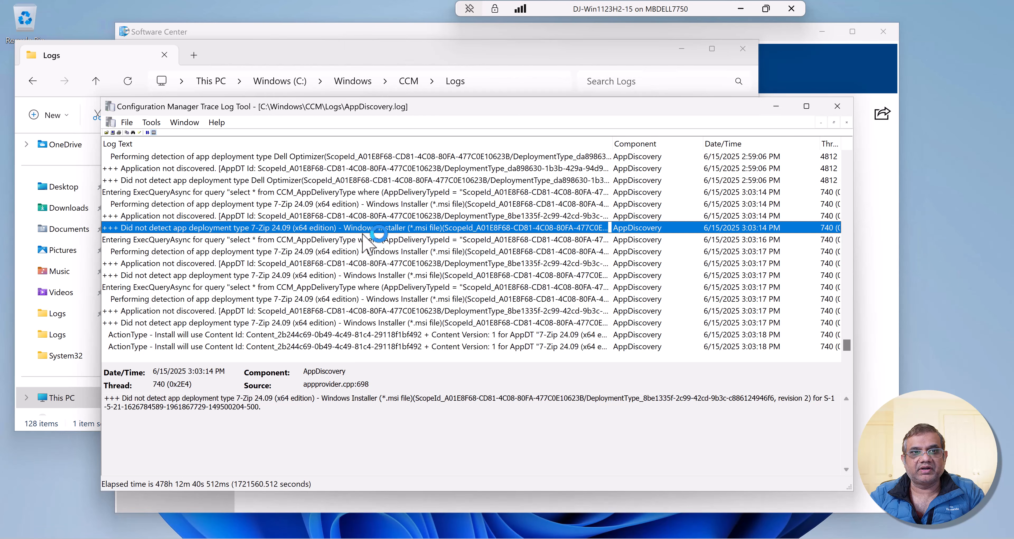
pyautogui.click(185, 263)
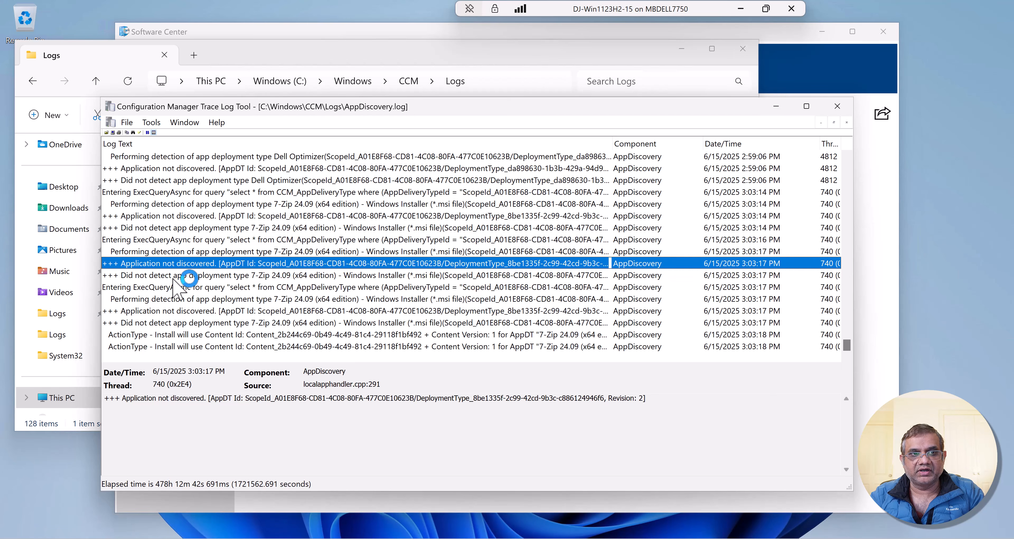
pyautogui.click(175, 276)
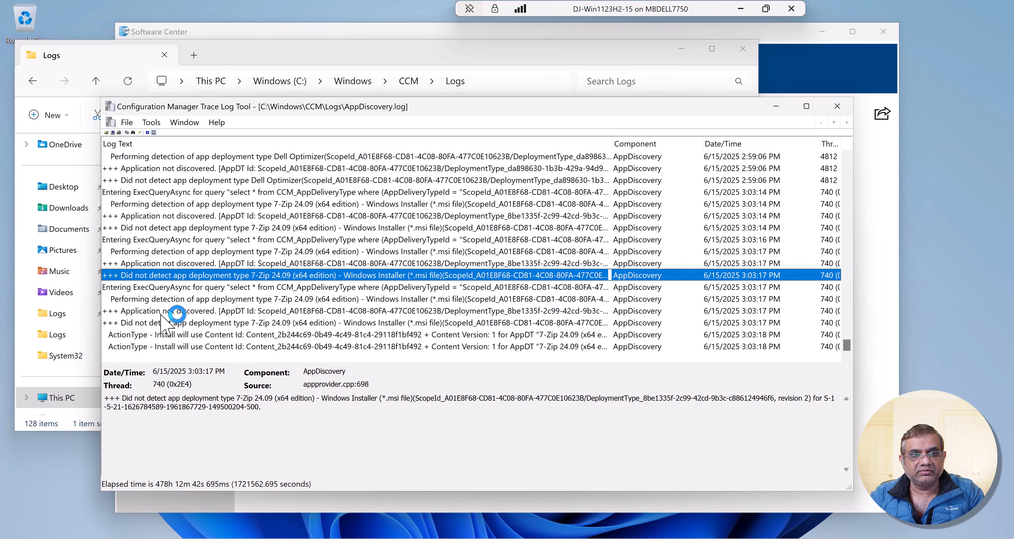
pyautogui.click(213, 335)
pyautogui.click(206, 347)
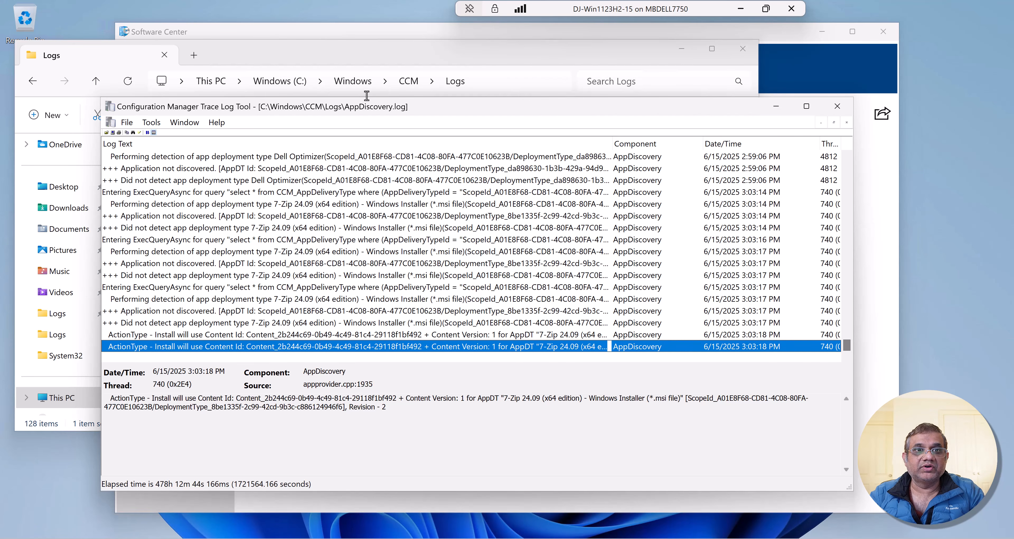
# - Return to the client's CCM Logs folder and open the AppIntentEval log
pyautogui.click(430, 54)
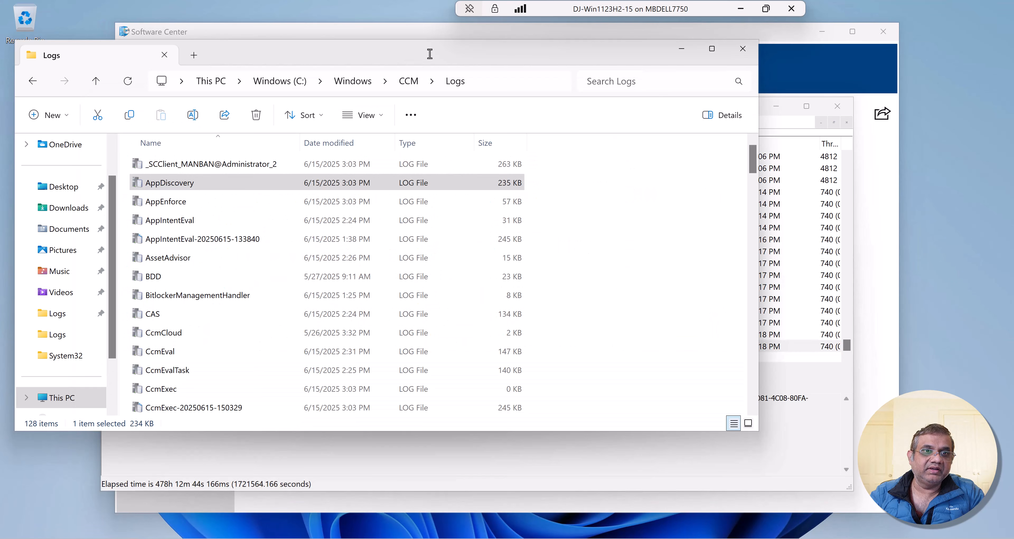
pyautogui.click(158, 221)
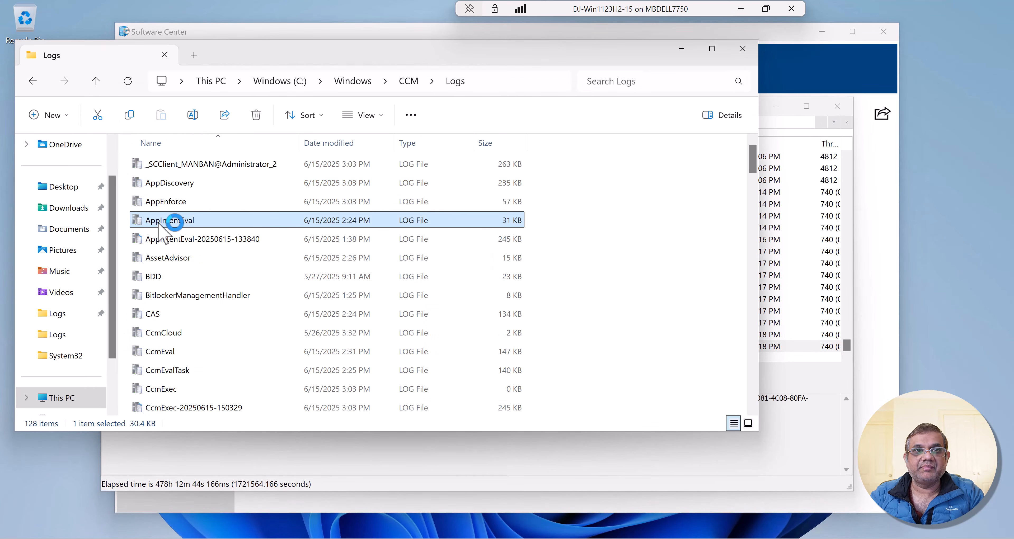
pyautogui.doubleClick(158, 221)
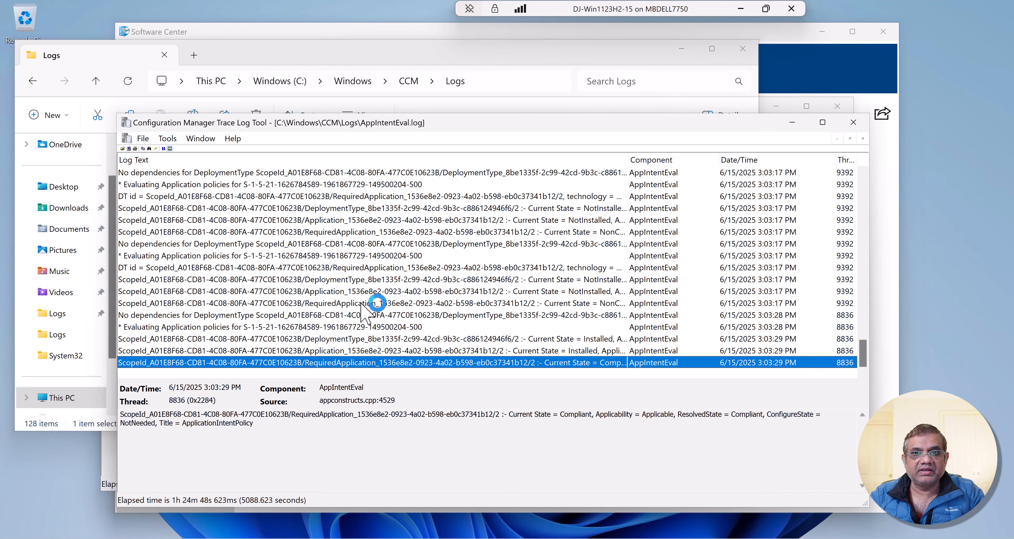
# - Examine the AppIntentEval entries for 7-Zip 24.09, comparing current, applicability and resolved states before and after the install
pyautogui.scroll(2, 373, 295)
pyautogui.scroll(3, 462, 262)
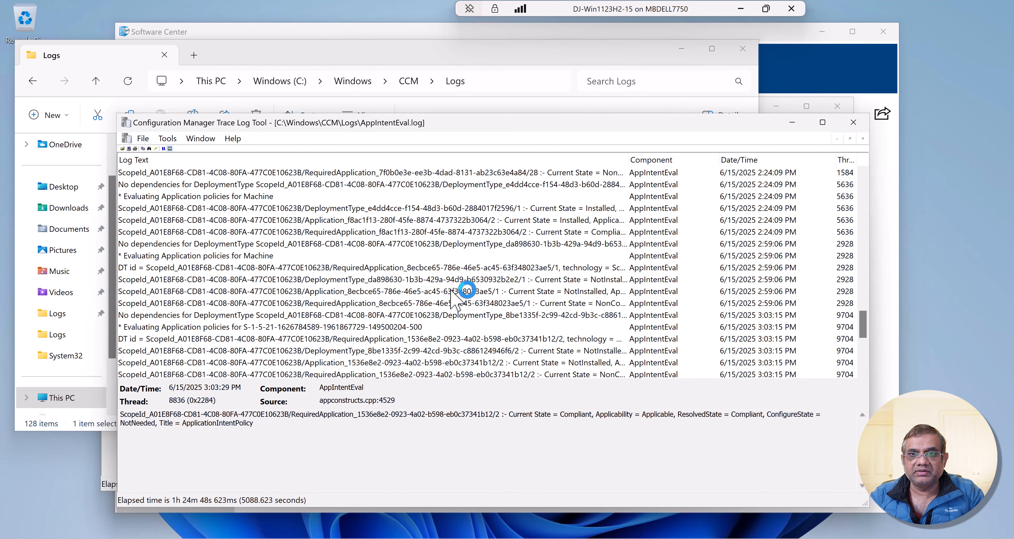
pyautogui.click(552, 268)
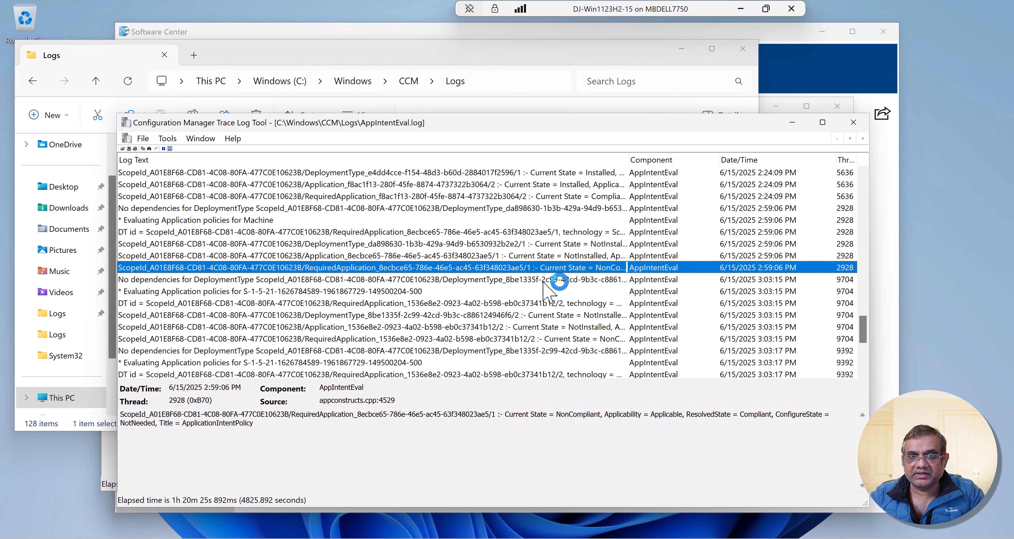
pyautogui.click(544, 280)
pyautogui.click(507, 305)
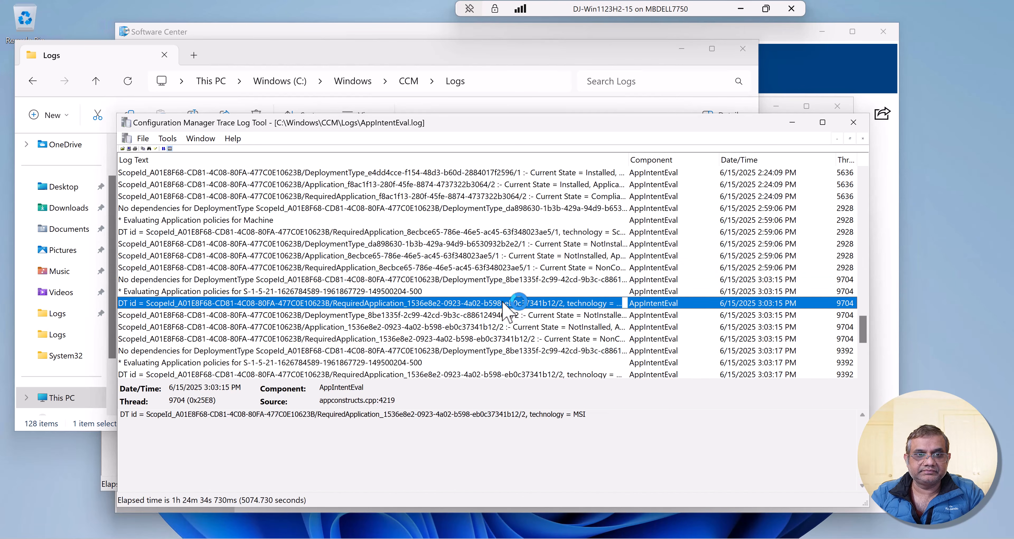
pyautogui.press('Down')
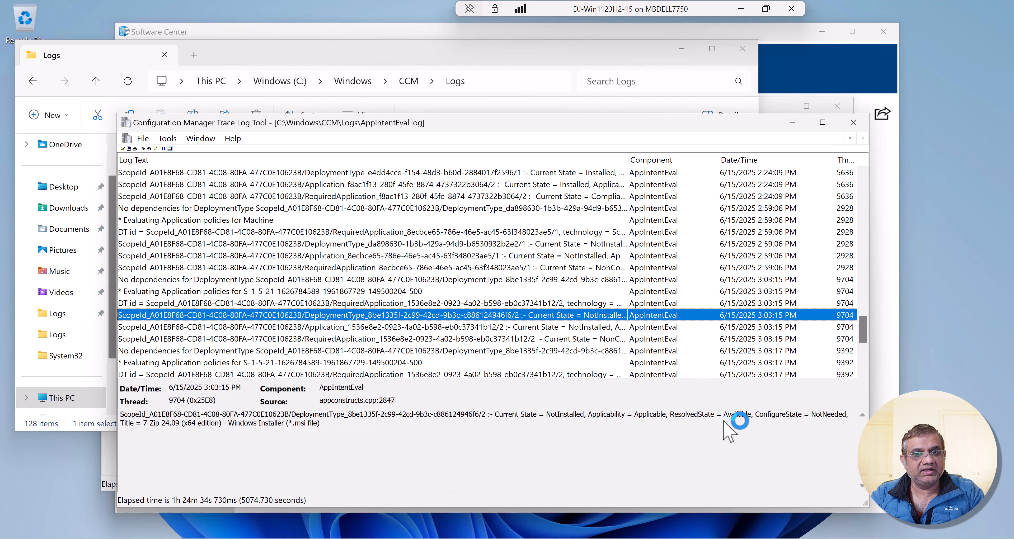
pyautogui.scroll(-1, 567, 353)
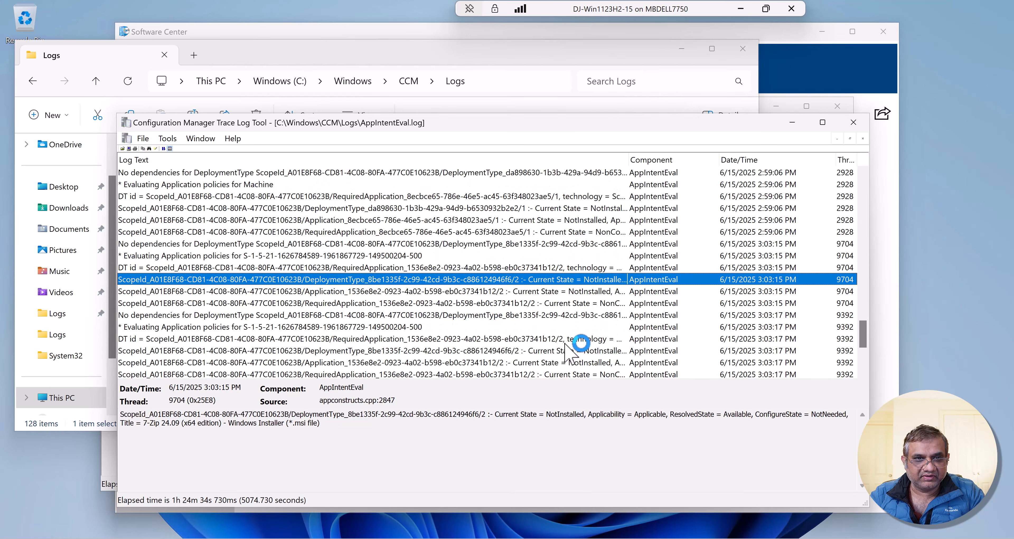
pyautogui.scroll(-4, 566, 344)
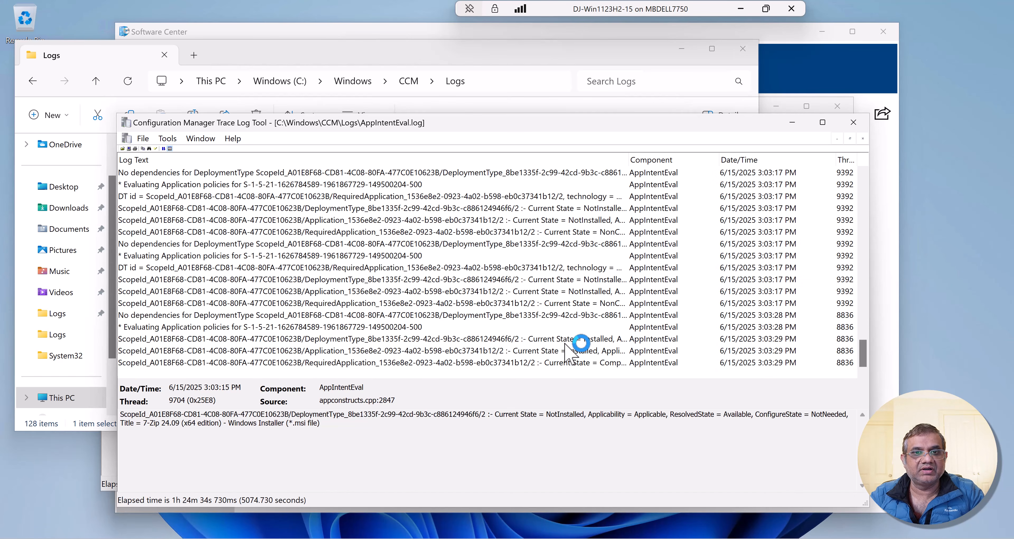
pyautogui.click(534, 363)
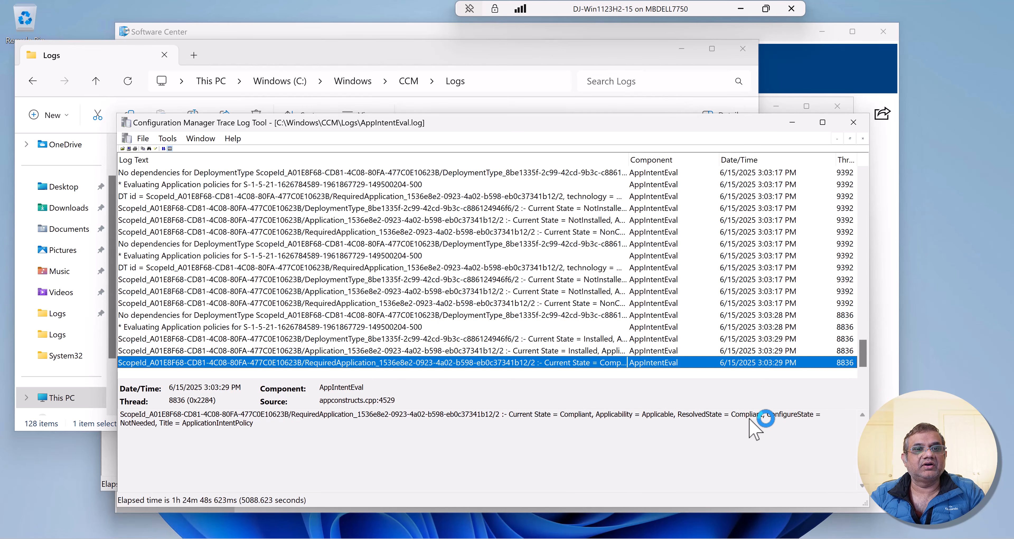
pyautogui.click(583, 351)
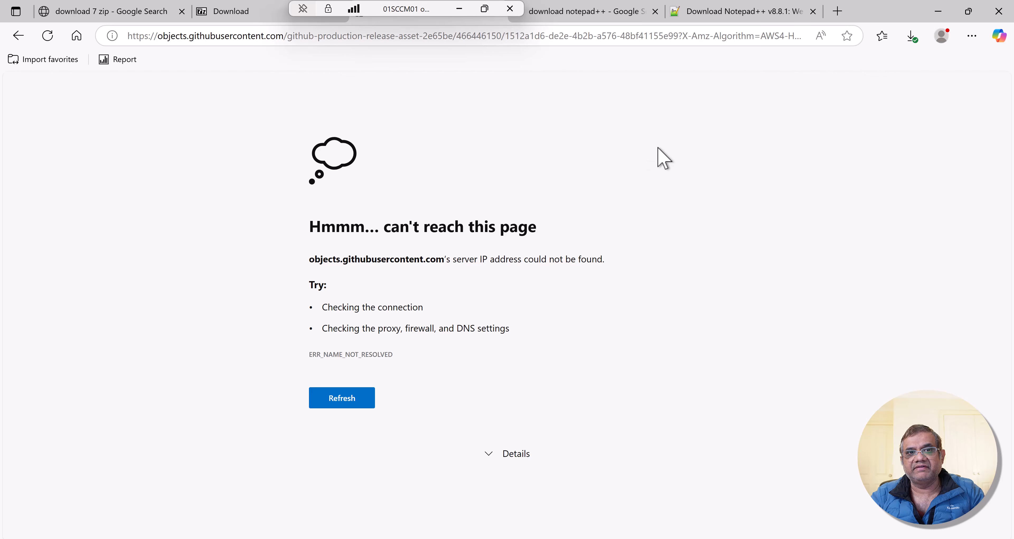
# - On the SCCM01 server, close the unreachable browser page and look through the installer options on the Notepad++ v8.8.1 download page
pyautogui.hotkey('ctrl', 'w')
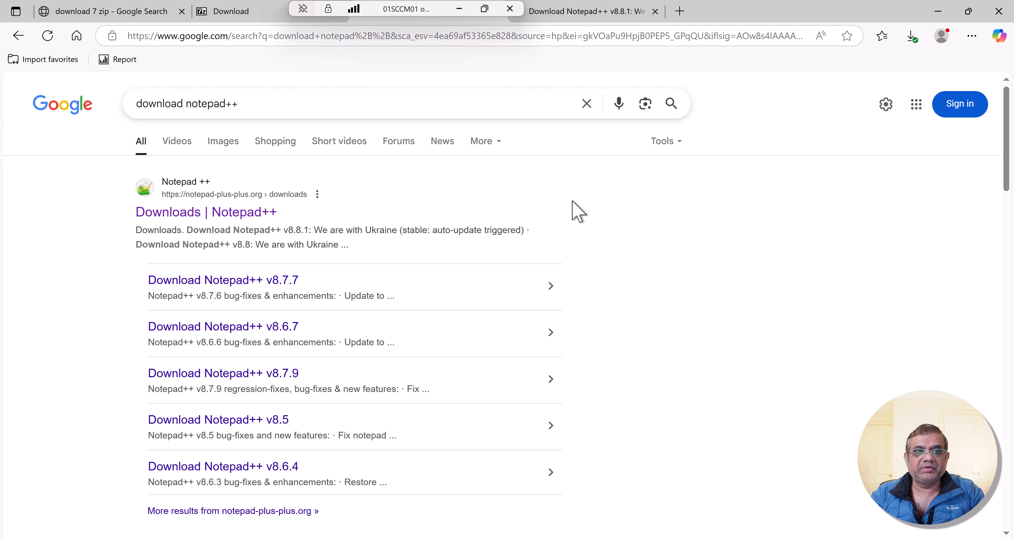
pyautogui.hotkey('ctrl', 'Tab')
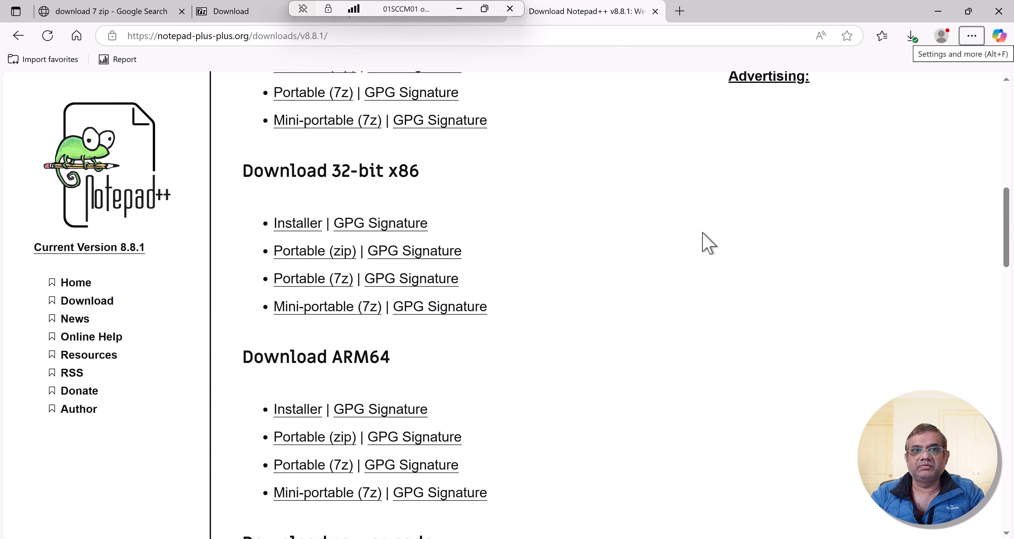
pyautogui.scroll(5, 604, 295)
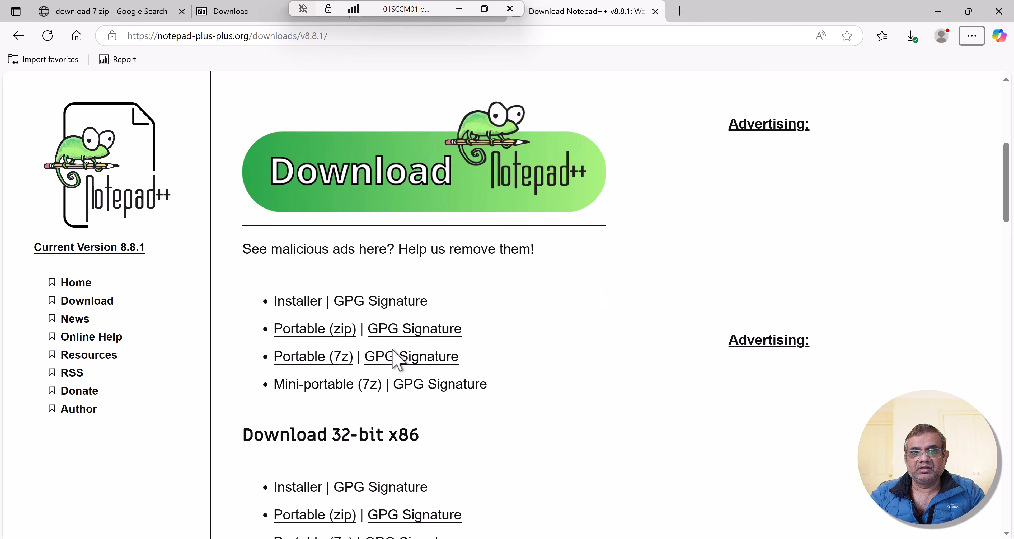
pyautogui.scroll(-3, 398, 356)
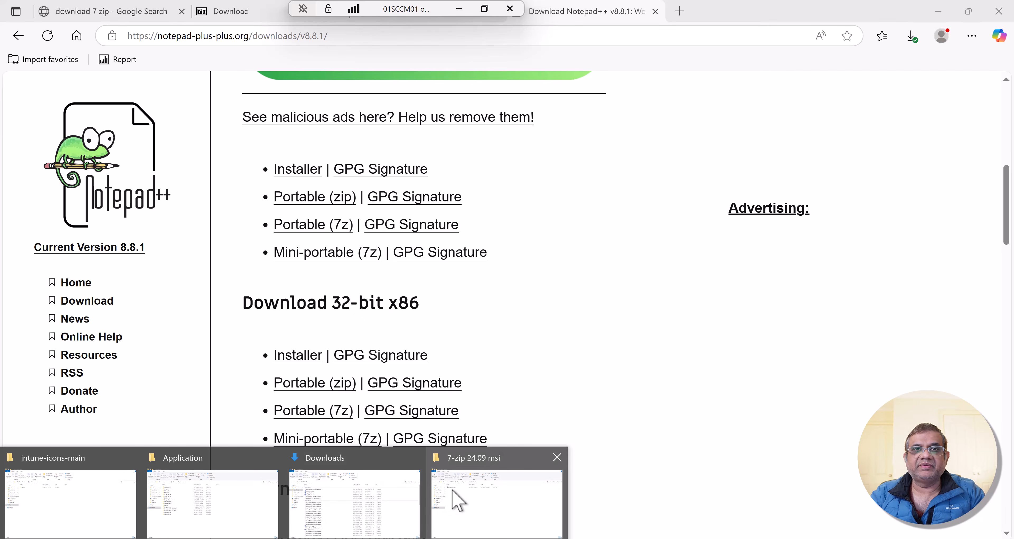
# - Switch to File Explorer, go to the Notepad++ 8.8.1 folder in the Application source share, and open Readme.txt
pyautogui.click(453, 498)
pyautogui.click(248, 107)
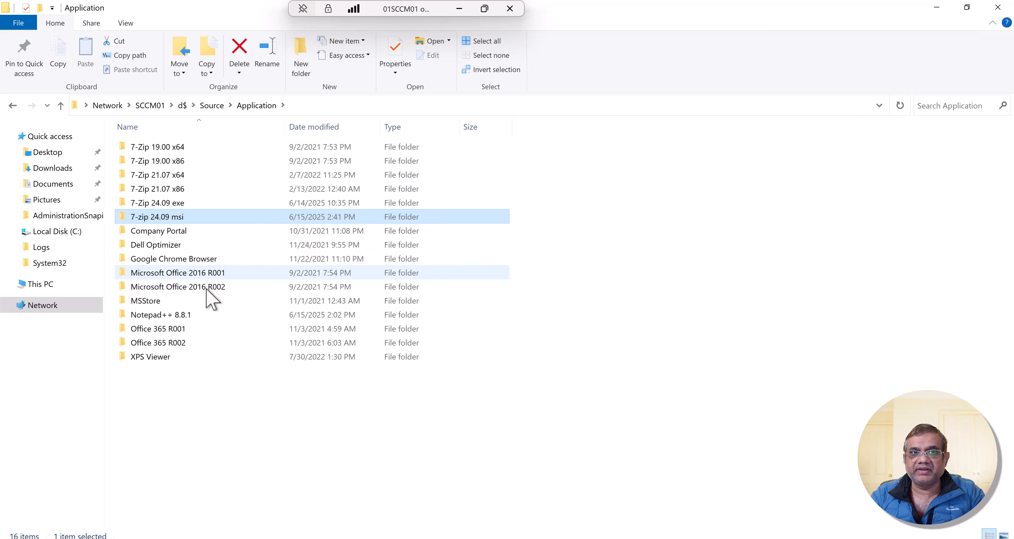
pyautogui.doubleClick(198, 318)
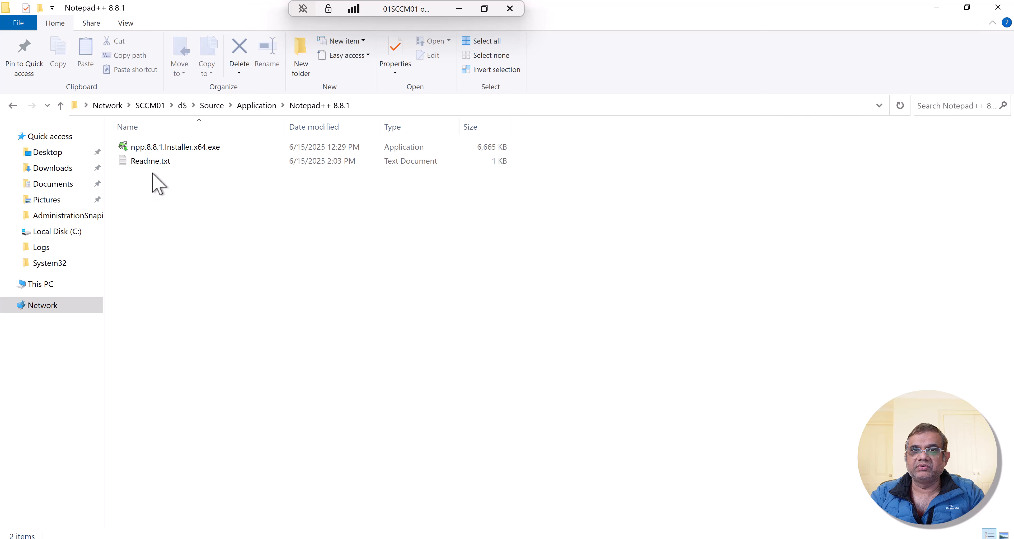
pyautogui.click(148, 166)
pyautogui.doubleClick(149, 165)
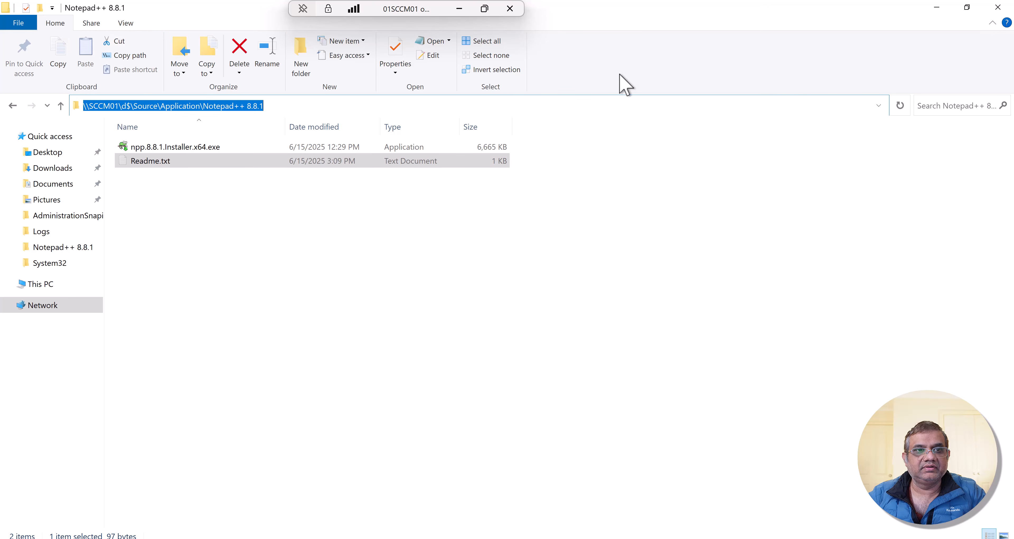
# - In the Create Application Wizard, manually specify the application, name it Notepad++ 8.8.1 - Demo, and browse for its Software Center icon
pyautogui.hotkey('alt', 'Tab')
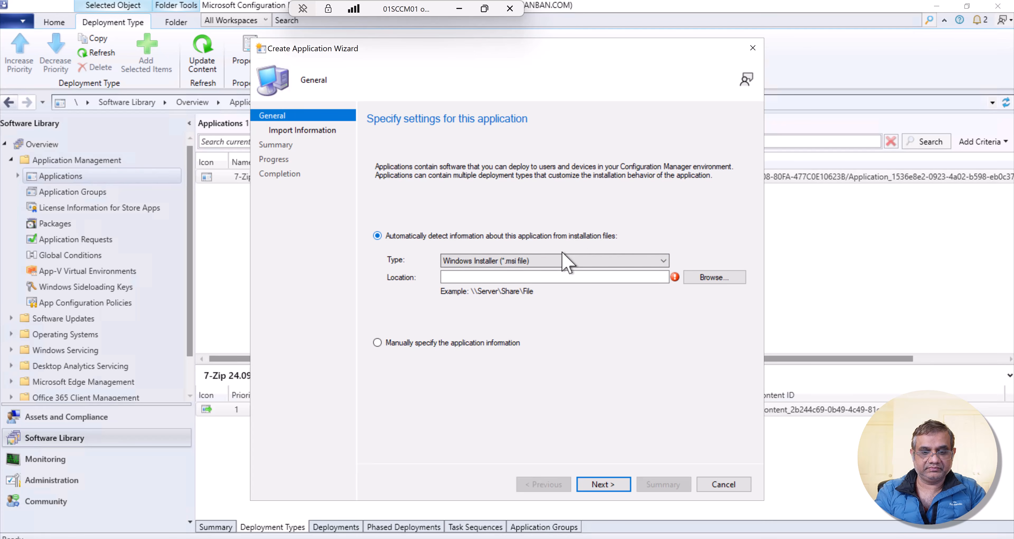
pyautogui.click(411, 345)
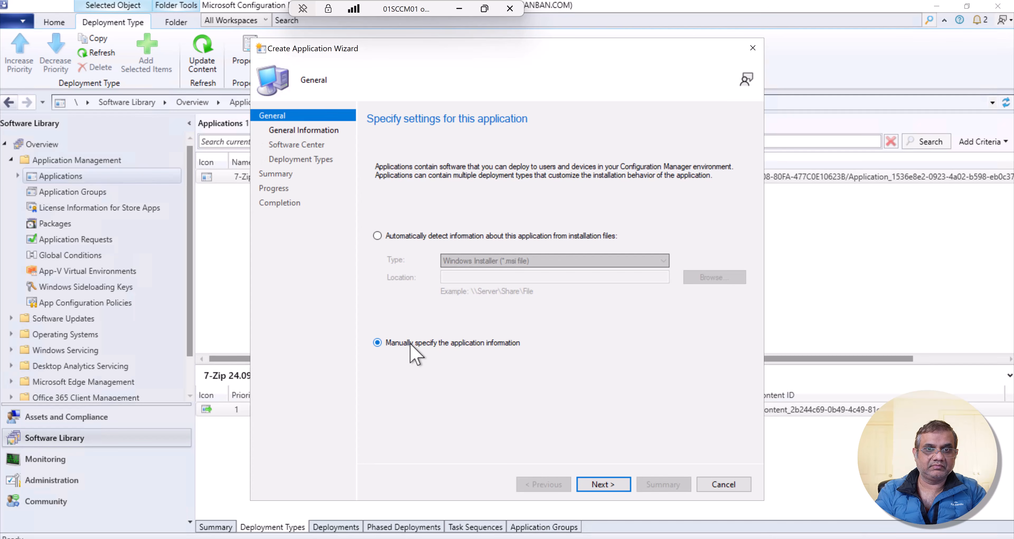
pyautogui.click(604, 486)
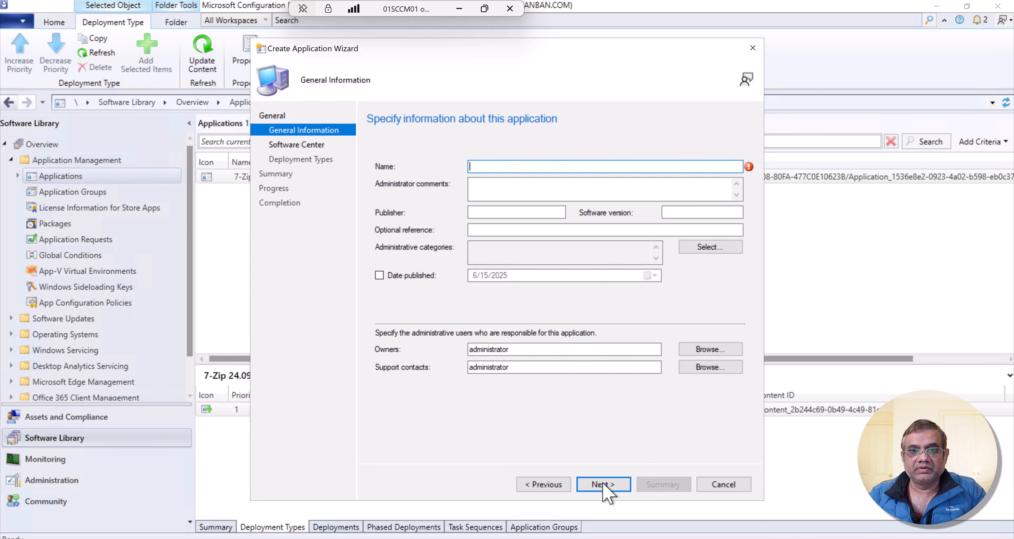
pyautogui.write('Notepad++ 8.8.1 - Demo')
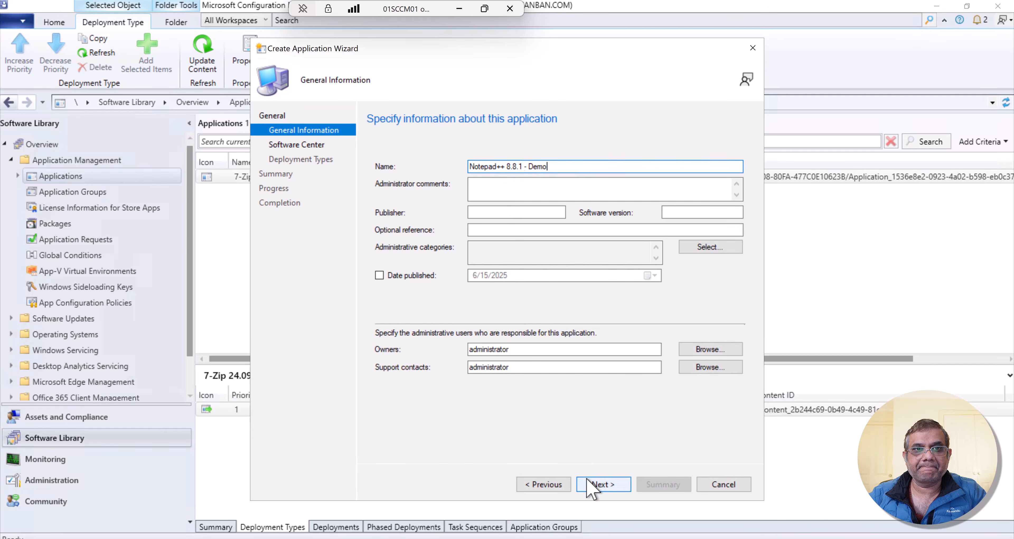
pyautogui.click(589, 487)
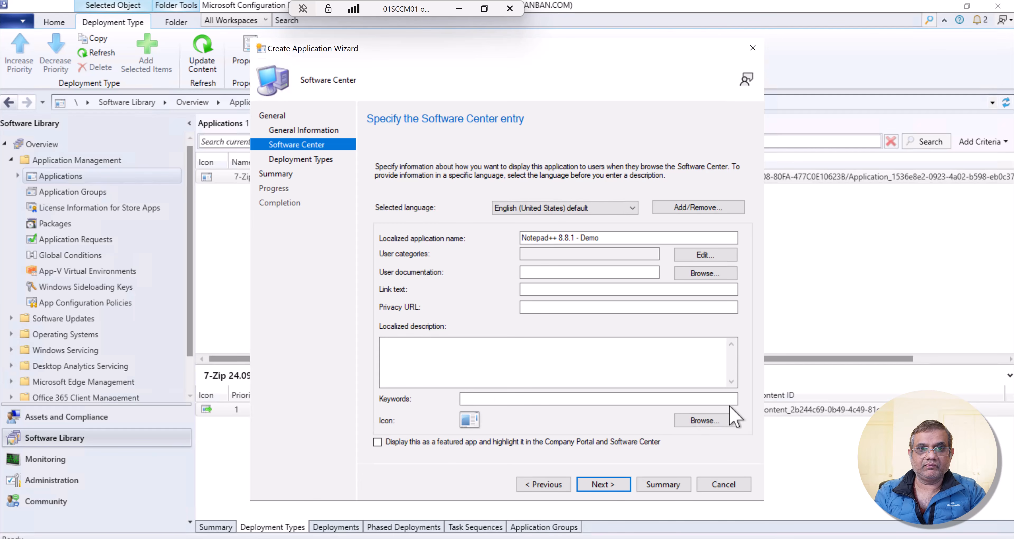
pyautogui.click(720, 422)
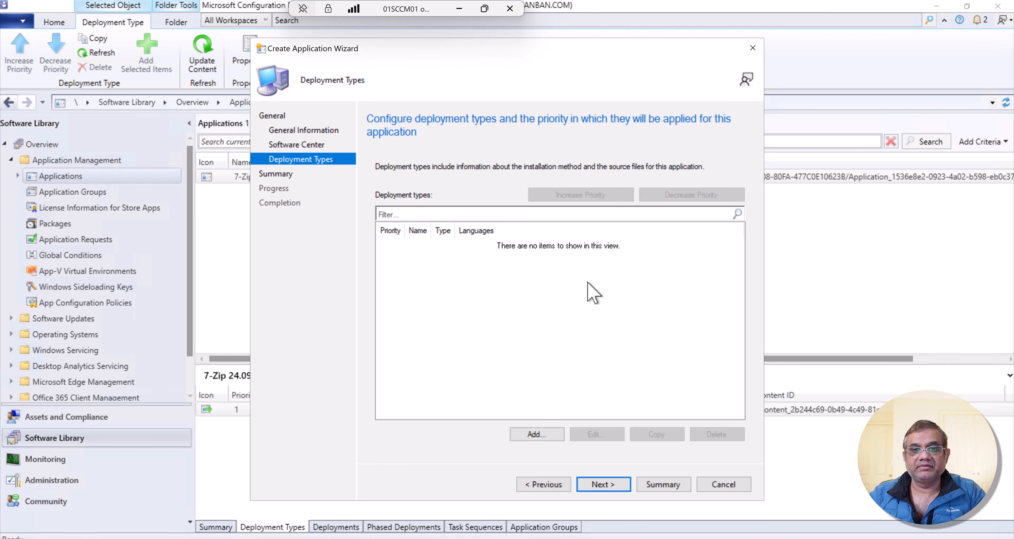
# - Add a manually specified deployment type named Notepad++ to the application and continue to its content settings
pyautogui.click(552, 435)
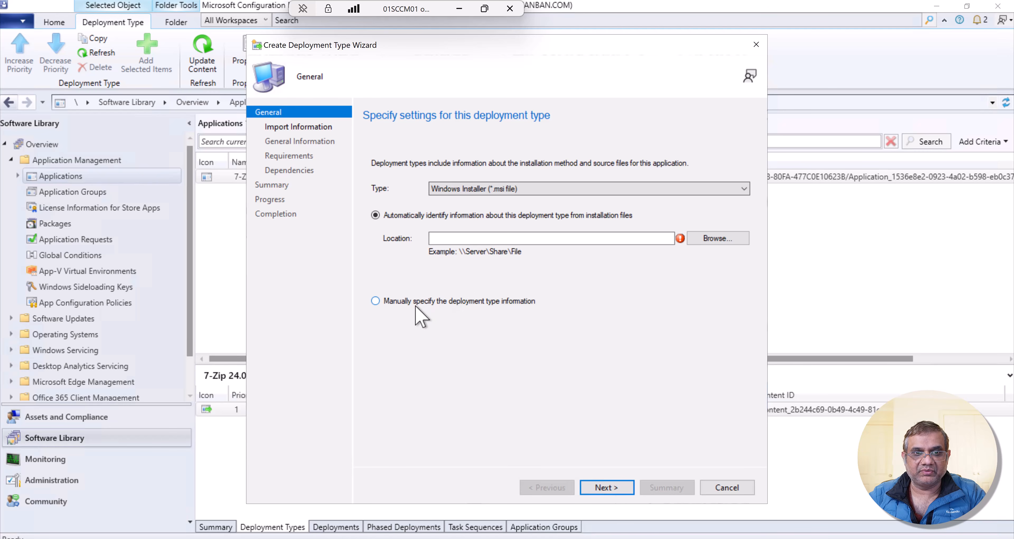
pyautogui.click(509, 189)
pyautogui.click(613, 489)
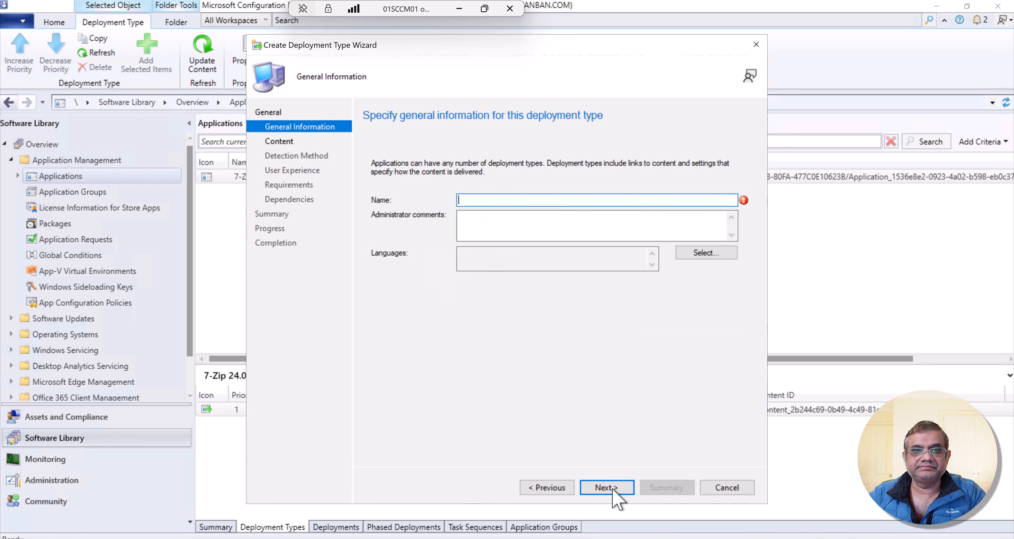
pyautogui.write('Note')
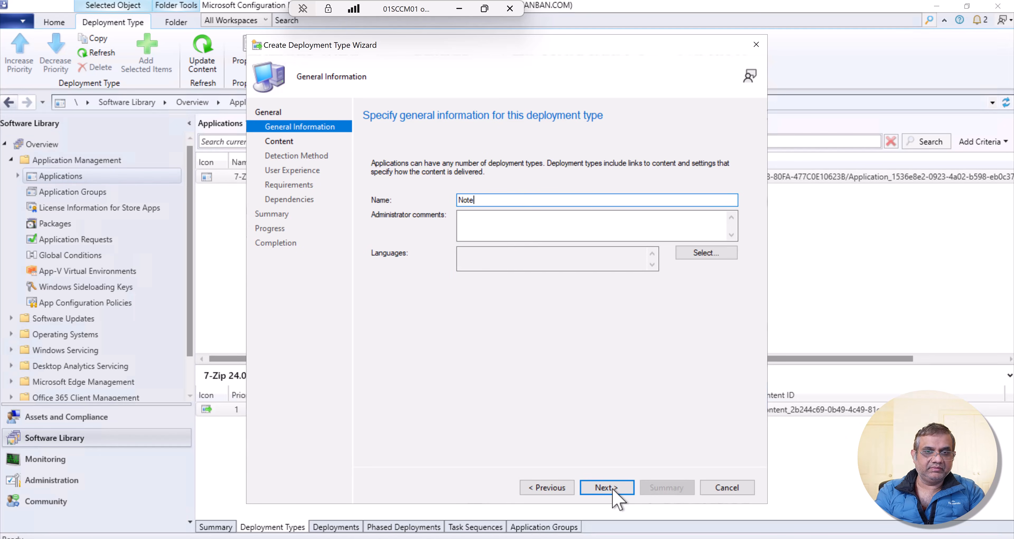
pyautogui.write('pad++')
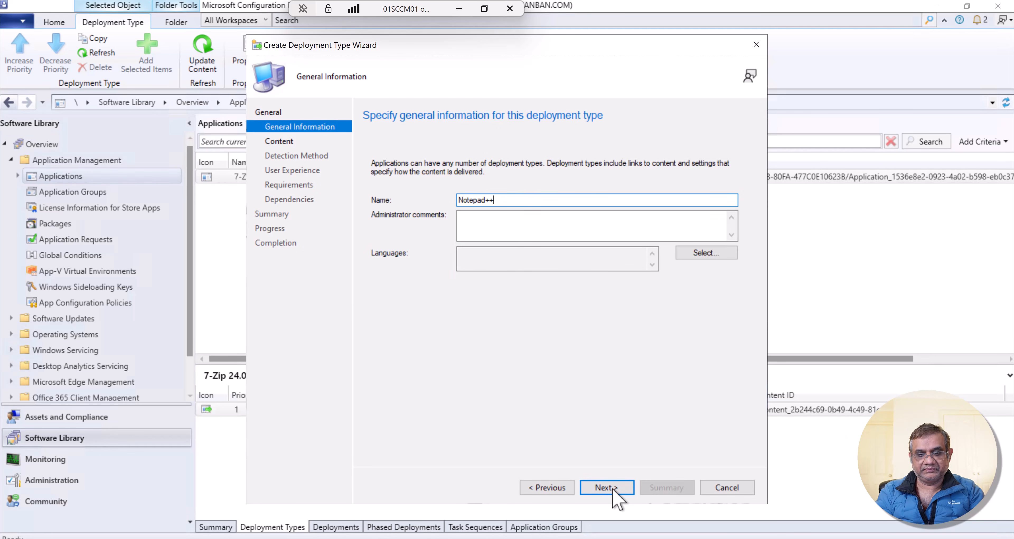
pyautogui.click(606, 488)
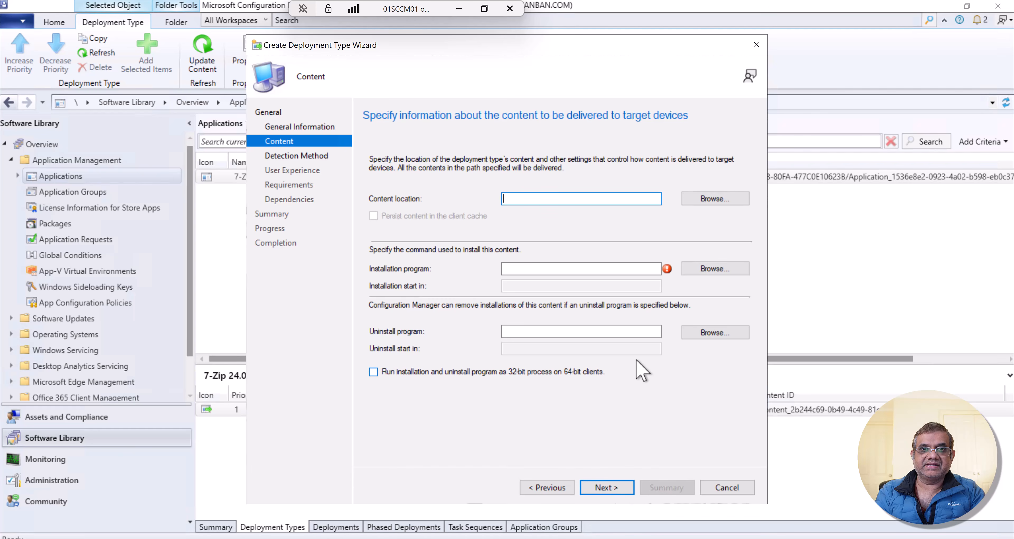
# - Copy the Notepad++ source folder path and set the deployment type's content location to \\SCCM01\d$\Source\Application\Notepad++ 8.8.1
pyautogui.hotkey('alt', 'Tab')
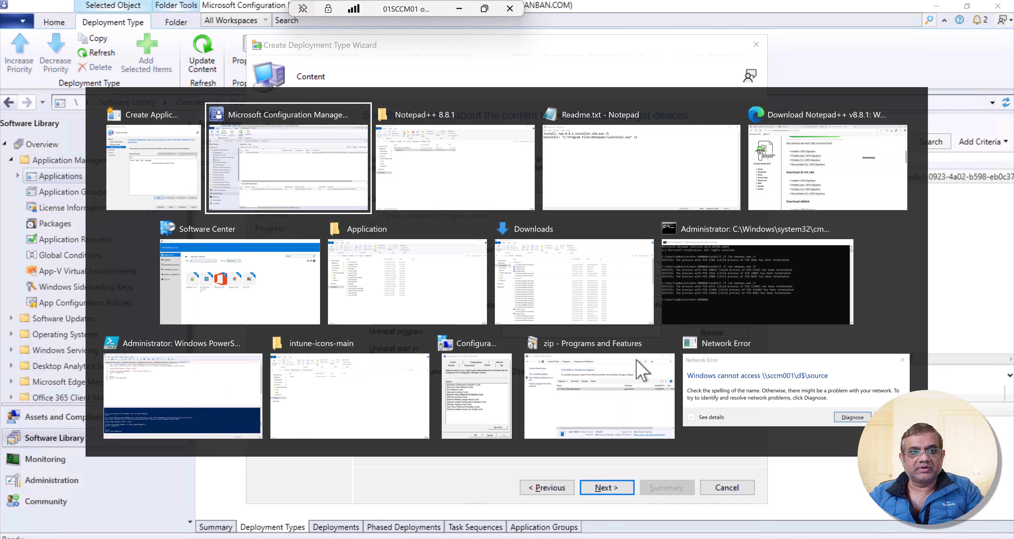
pyautogui.hotkey('alt', 'Tab')
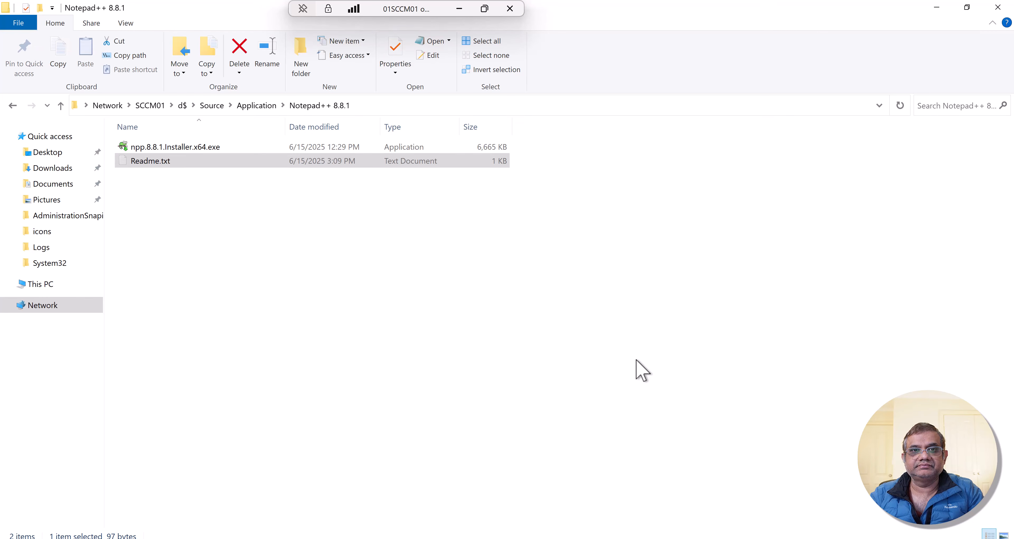
pyautogui.hotkey('alt', 'd')
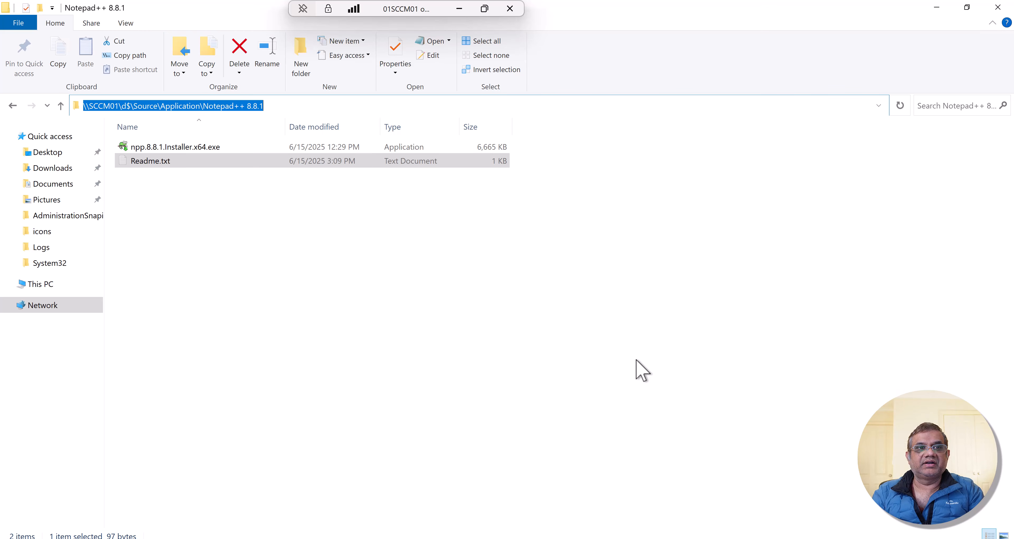
pyautogui.hotkey('ctrl', 'c')
pyautogui.hotkey('alt', 'Tab')
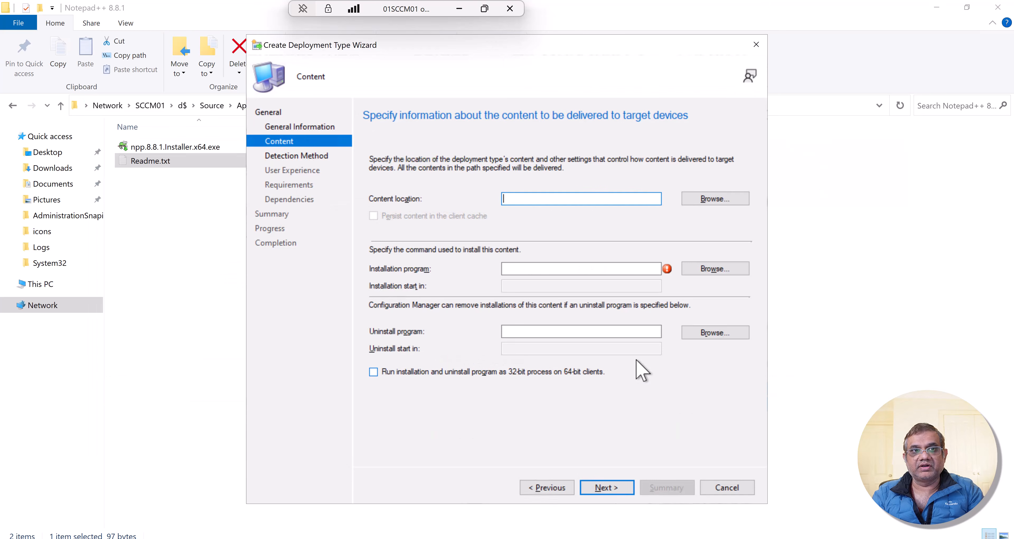
pyautogui.hotkey('ctrl', 'v')
pyautogui.press('Tab')
pyautogui.press('Tab')
pyautogui.press('Tab')
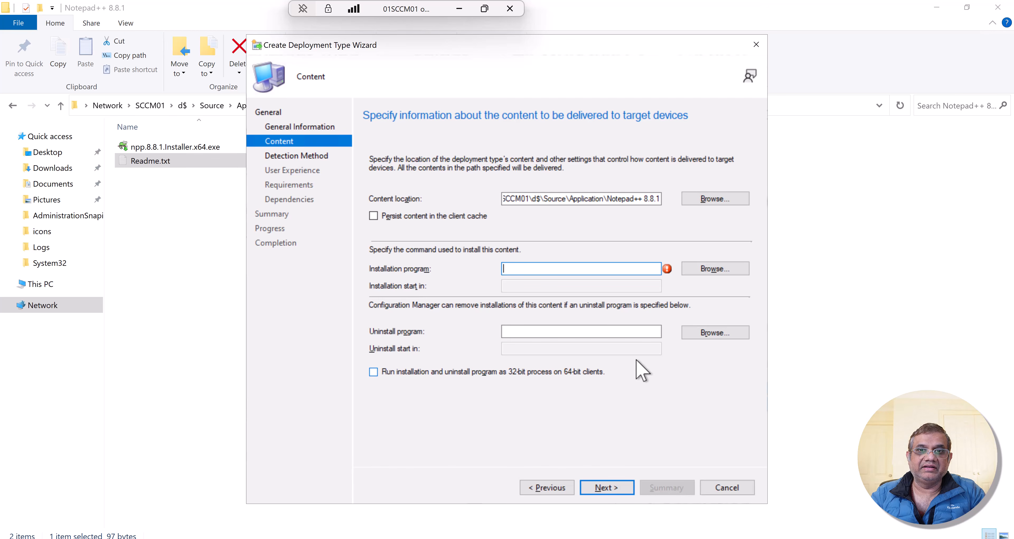
# - Using the Readme.txt commands, set the installation program to npp.8.8.1.Installer.x64.exe /S and the uninstall program to "C:\Program Files\Notepad++\uninstall.exe" /S, and continue
pyautogui.click(149, 161)
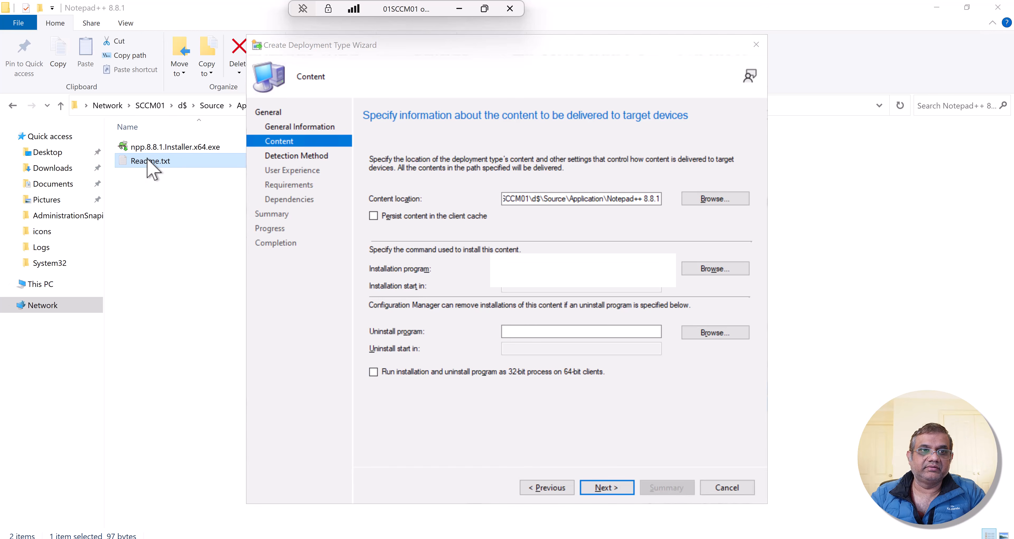
pyautogui.doubleClick(149, 161)
pyautogui.moveTo(73, 177); pyautogui.dragTo(548, 292)
pyautogui.hotkey('alt', 'Tab')
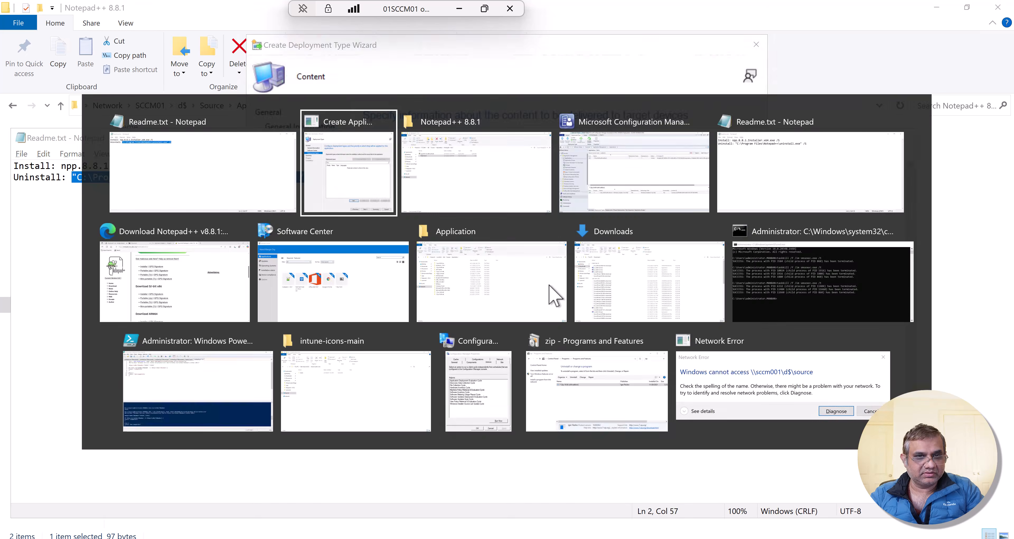
pyautogui.click(531, 332)
pyautogui.hotkey('ctrl', 'v')
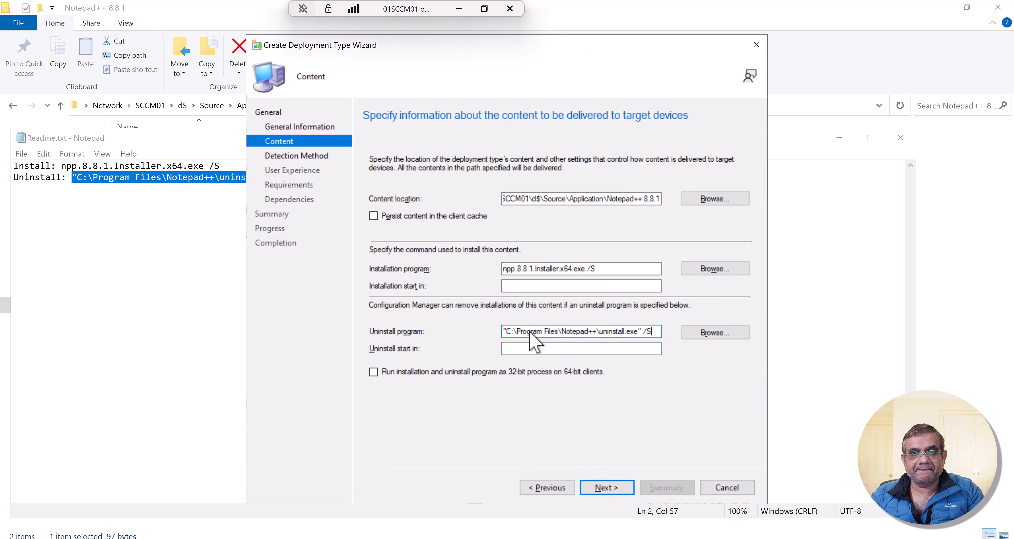
pyautogui.click(605, 489)
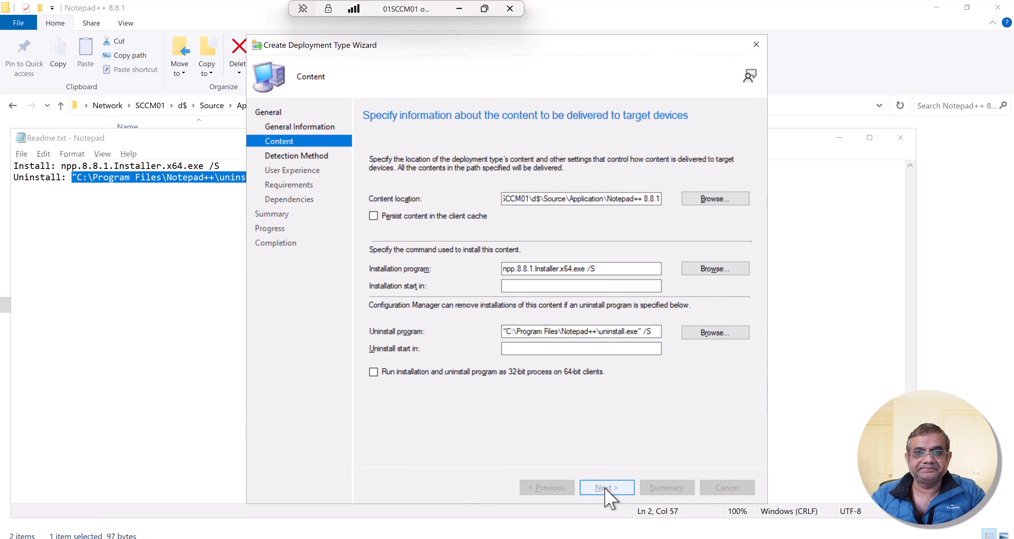
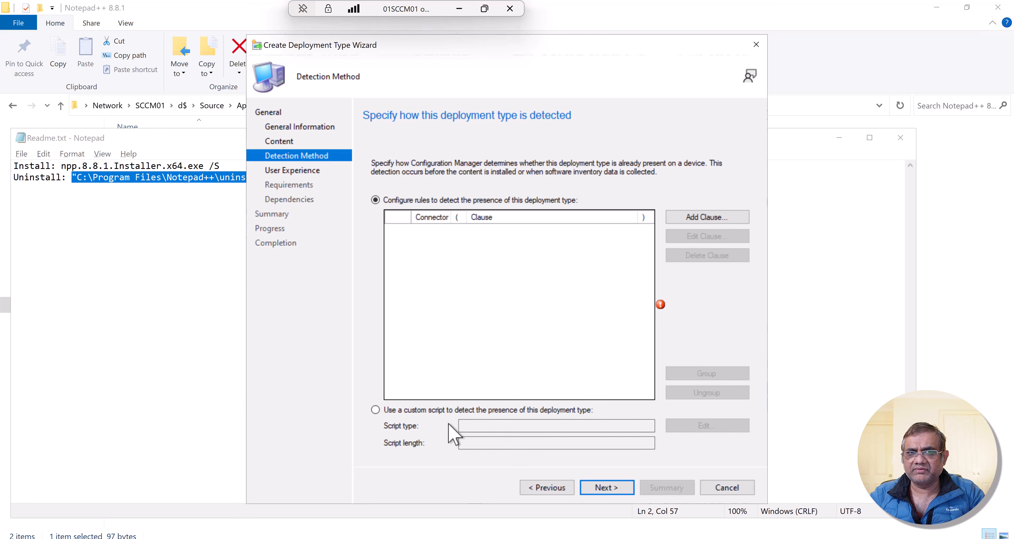
# - Add a File System detection clause of type File, browsing the C: drive to notepad++.exe in Program Files\Notepad++
pyautogui.click(707, 220)
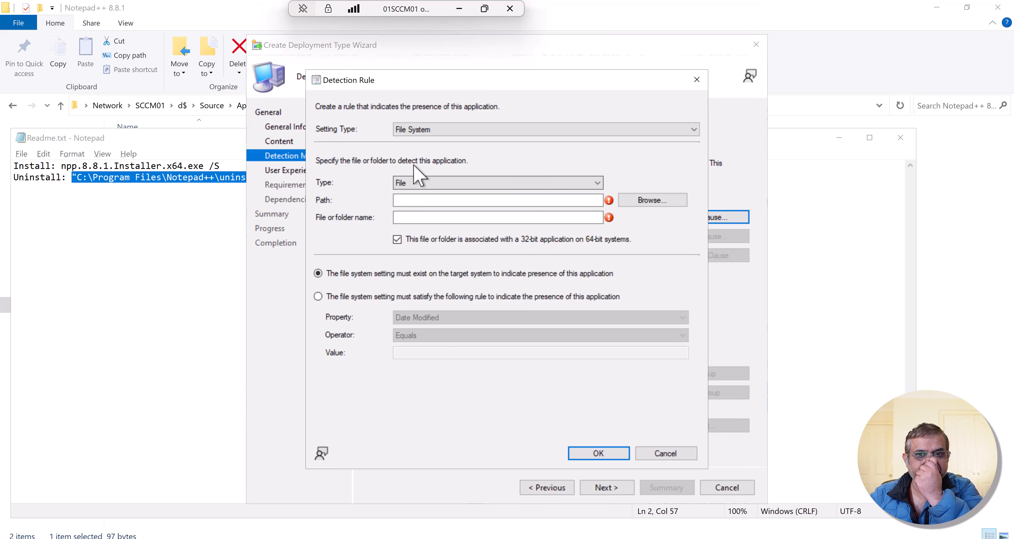
pyautogui.click(479, 130)
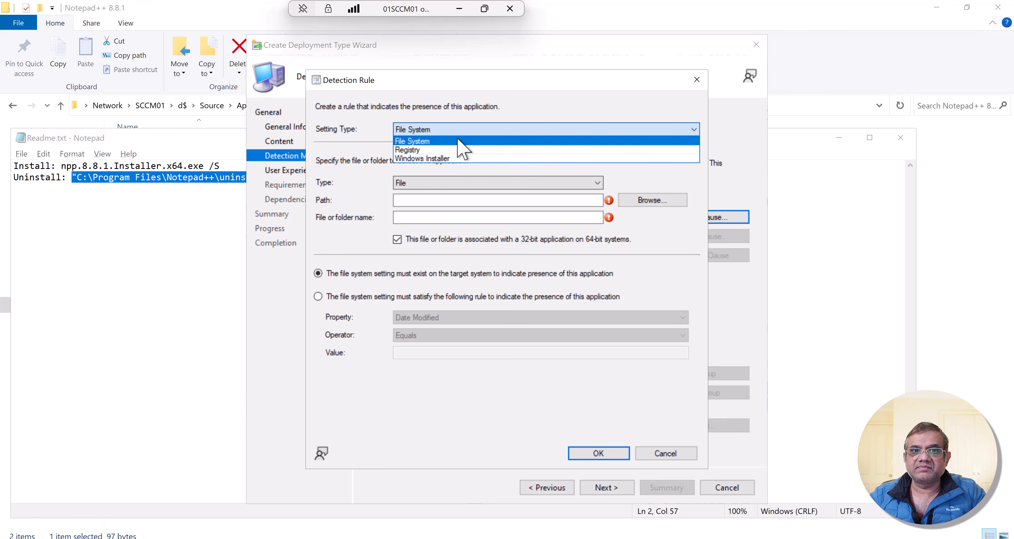
pyautogui.click(470, 130)
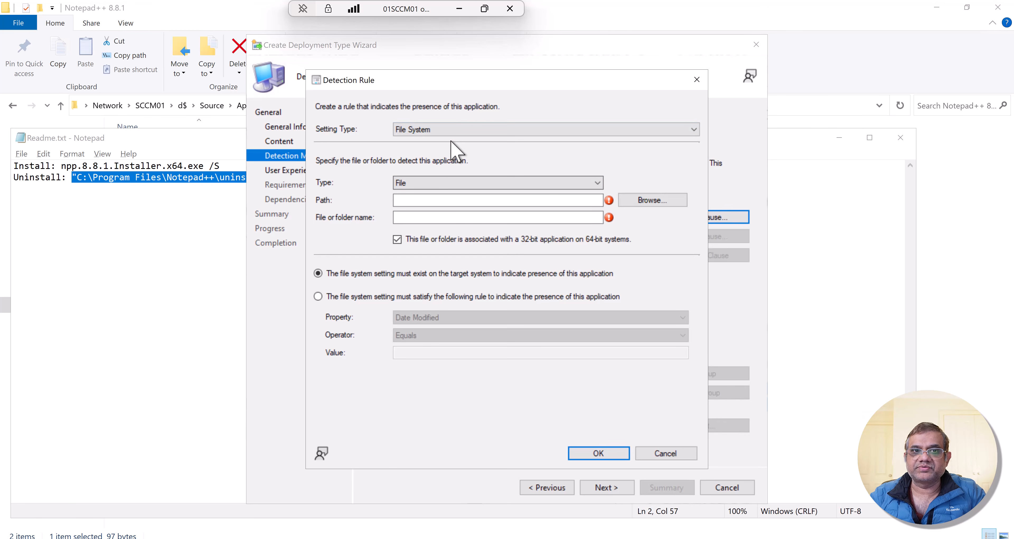
pyautogui.click(636, 201)
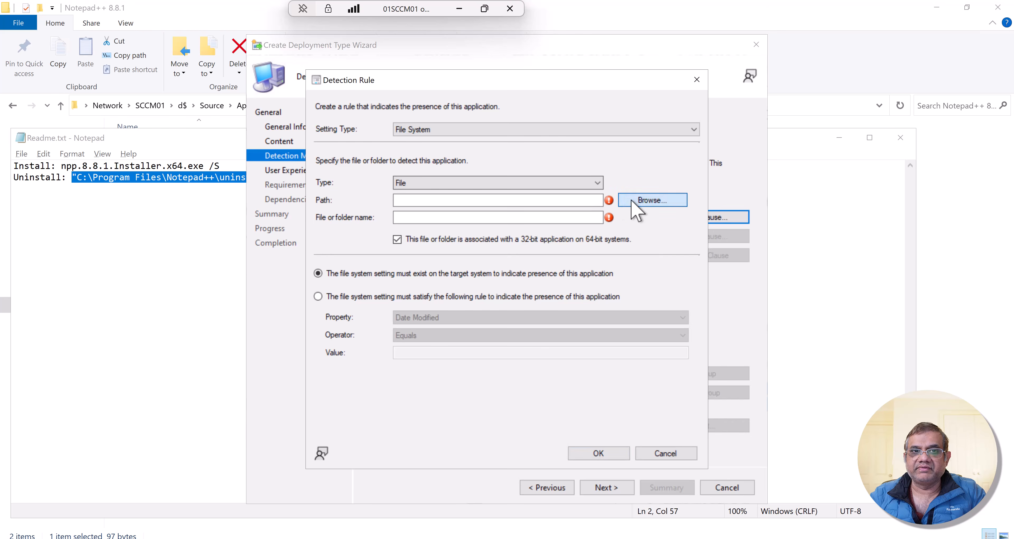
pyautogui.write('C:\\Program Files\\Notepad++\\notepad++.exe')
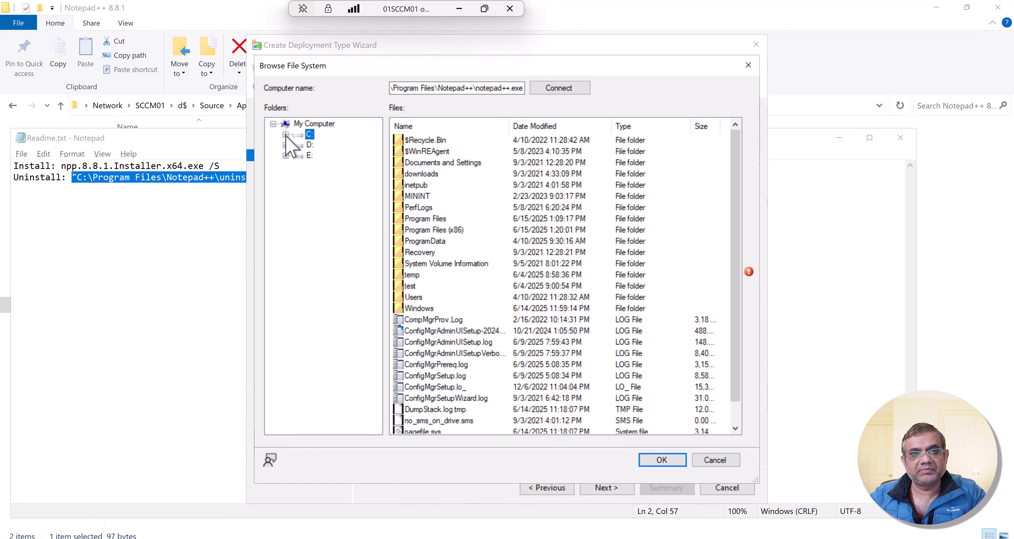
pyautogui.click(285, 135)
pyautogui.click(335, 219)
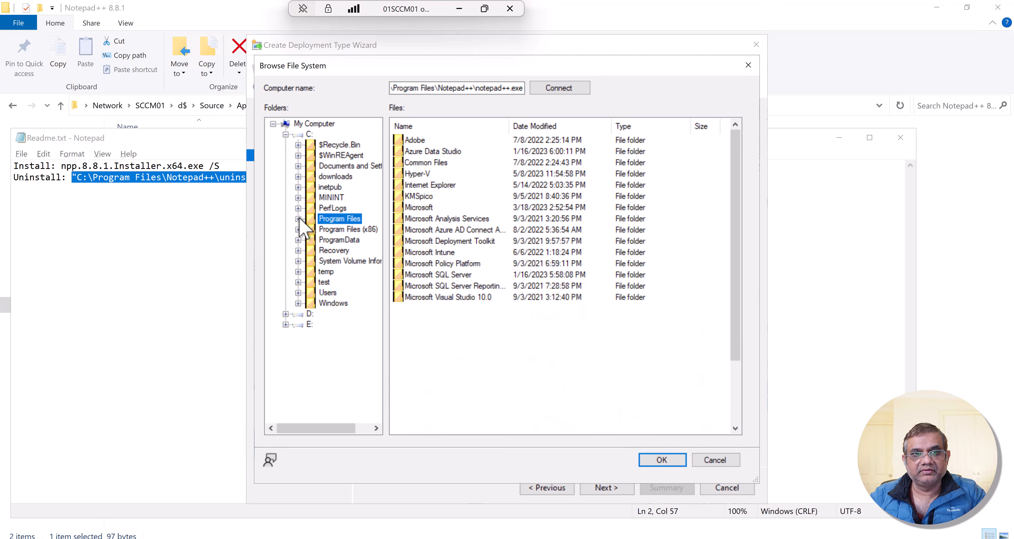
pyautogui.click(298, 218)
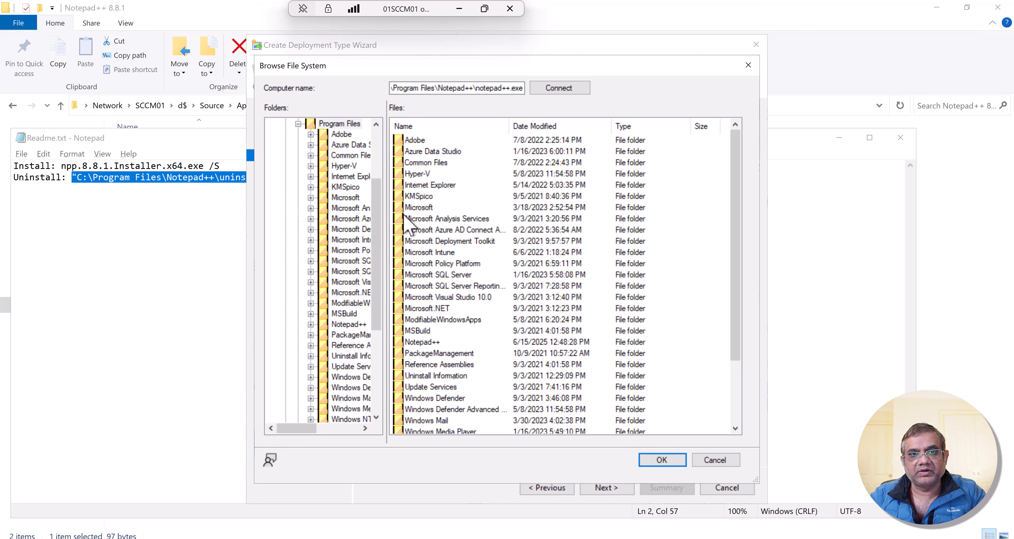
pyautogui.moveTo(387, 221); pyautogui.dragTo(436, 207)
pyautogui.click(348, 324)
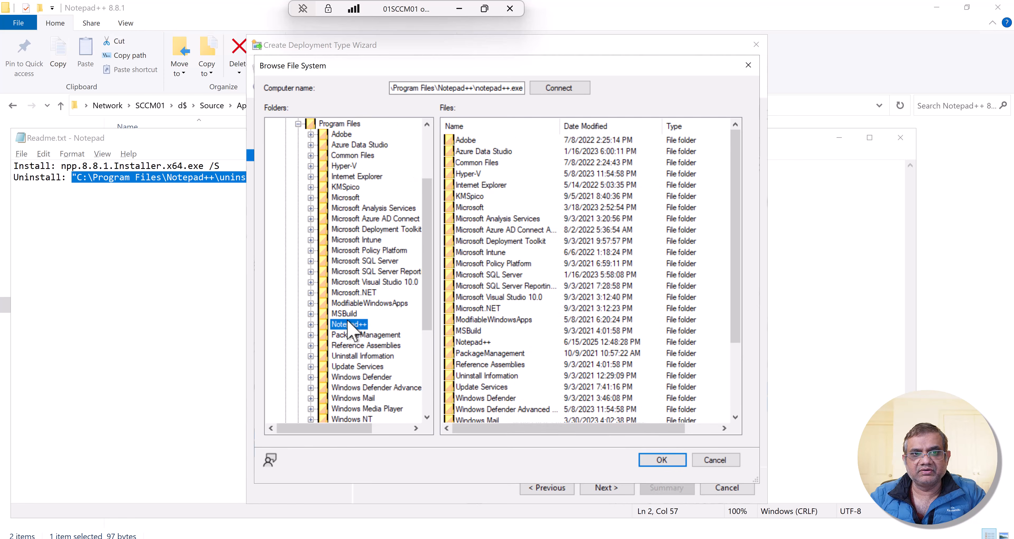
pyautogui.click(311, 324)
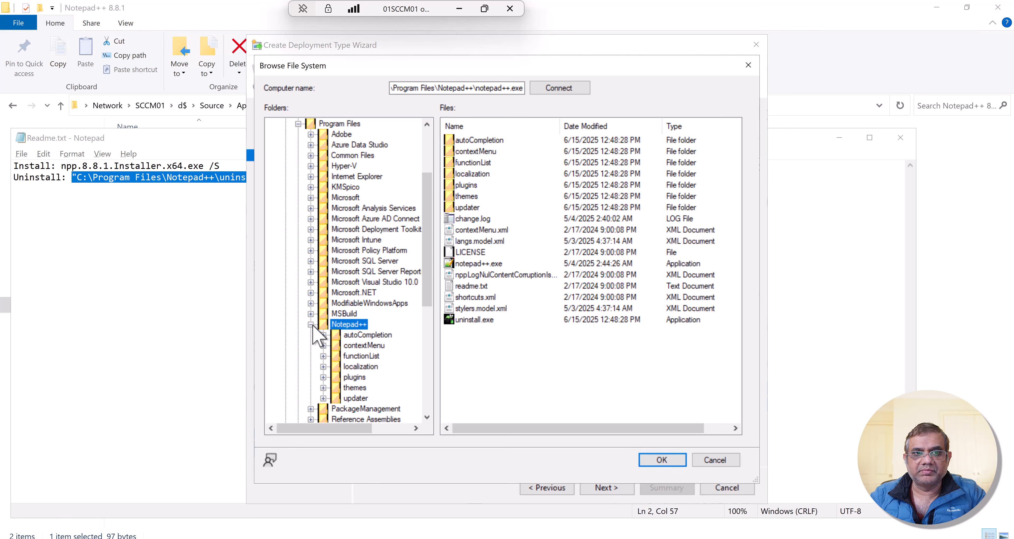
pyautogui.click(475, 263)
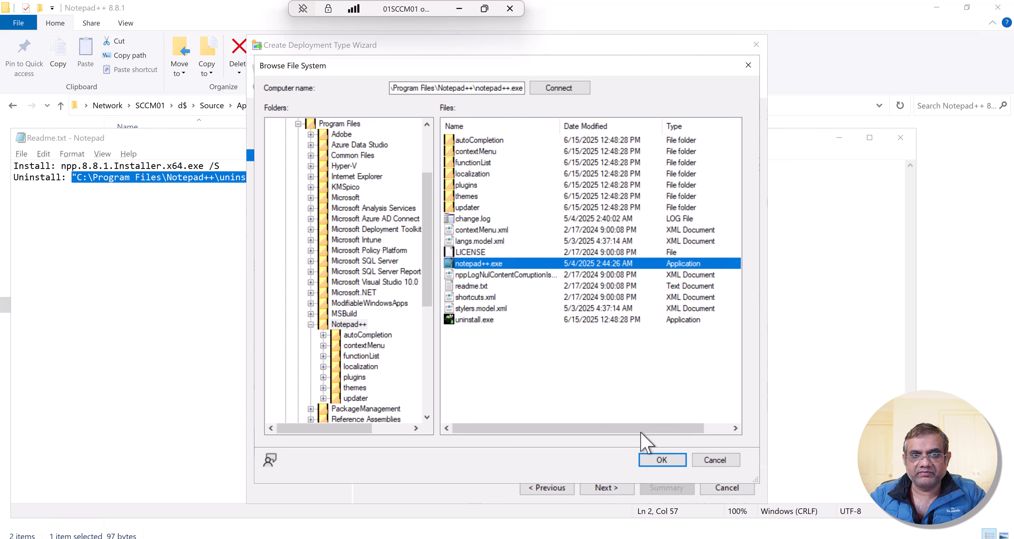
pyautogui.click(654, 463)
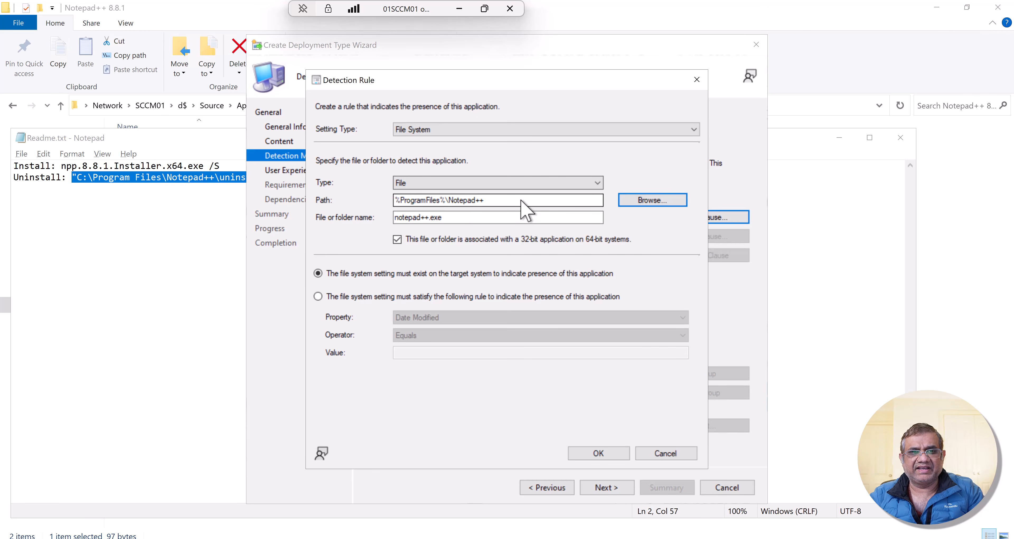
# - Set the detection path to C:\Program Files\Notepad++ and clear the association with a 32-bit application on 64-bit systems
pyautogui.press('Tab')
pyautogui.press('Tab')
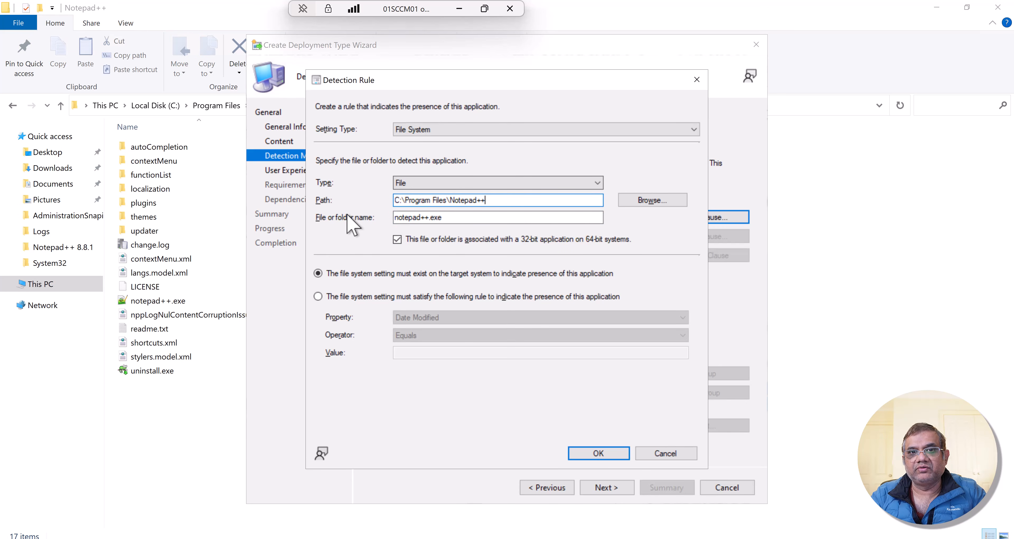
pyautogui.press('Tab')
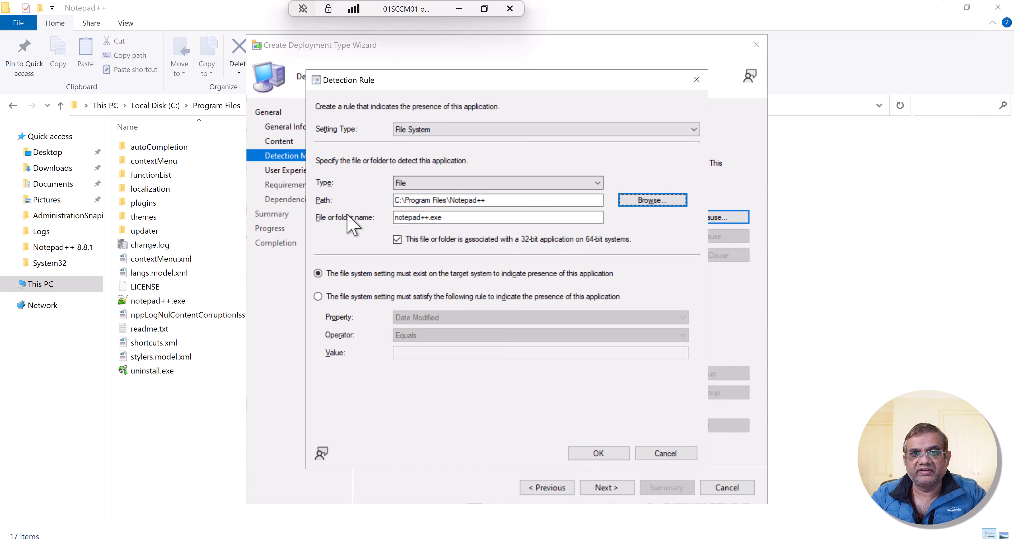
pyautogui.click(461, 220)
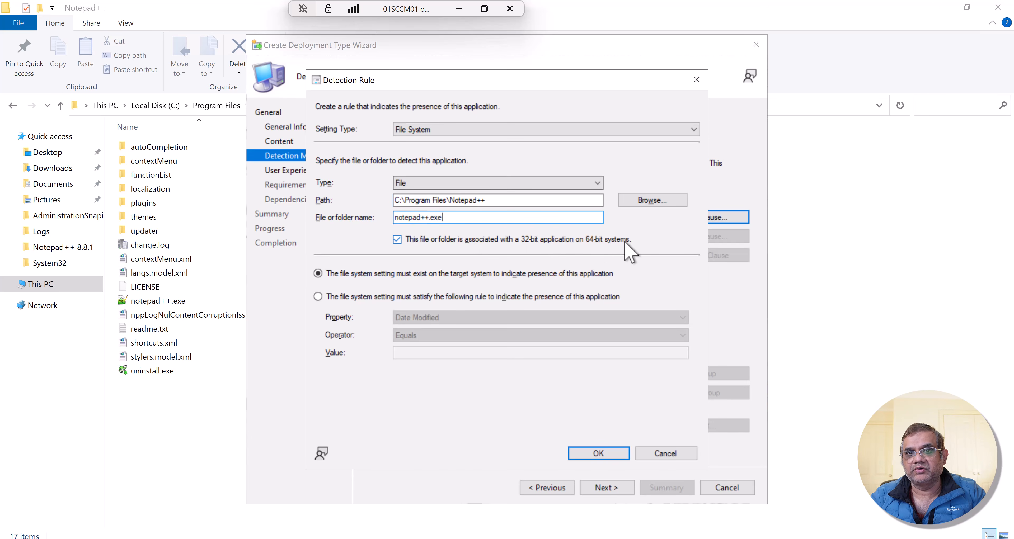
pyautogui.click(397, 239)
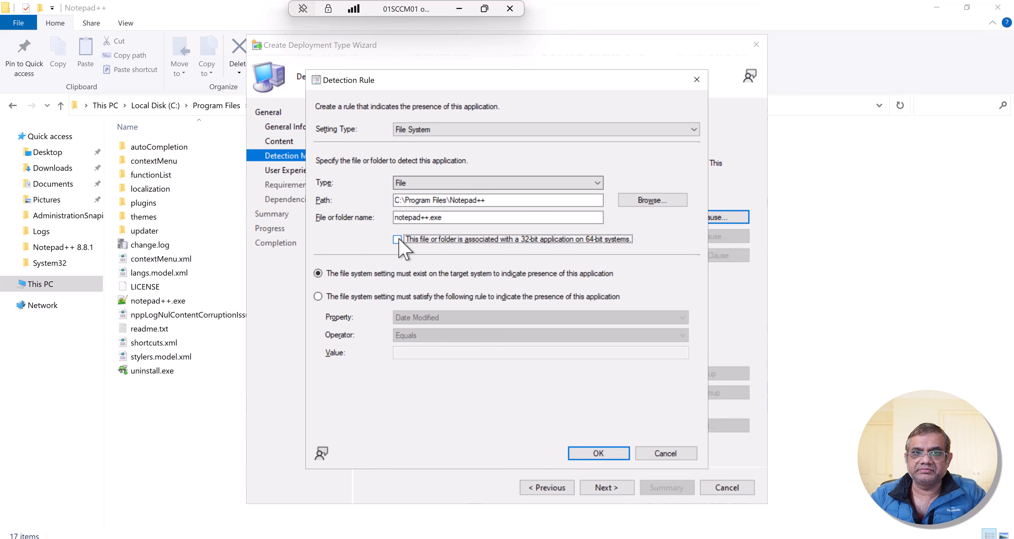
pyautogui.press('Tab')
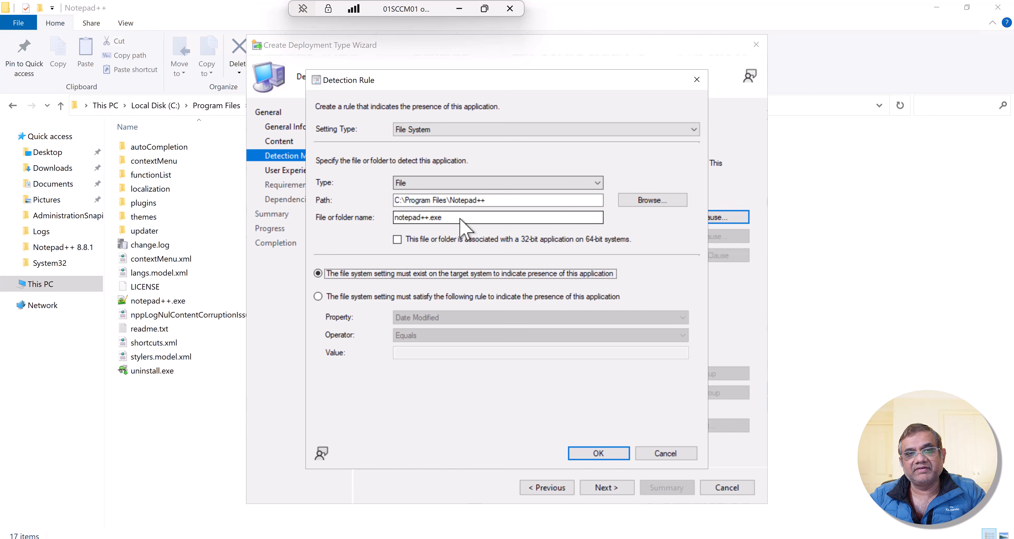
# - Require the notepad++.exe Version property to equal 8.8.1, save the detection rule, and continue to the user experience settings
pyautogui.click(318, 297)
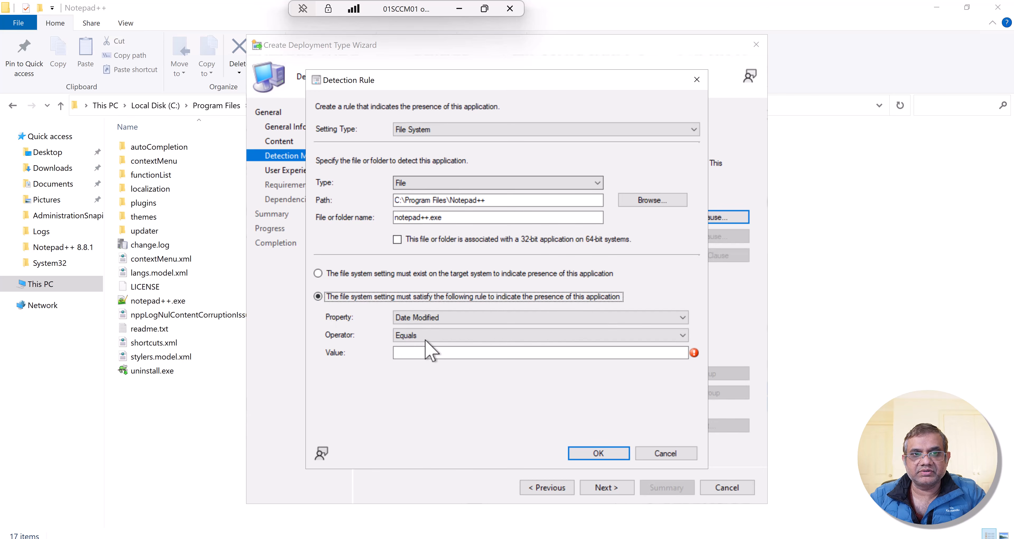
pyautogui.click(451, 319)
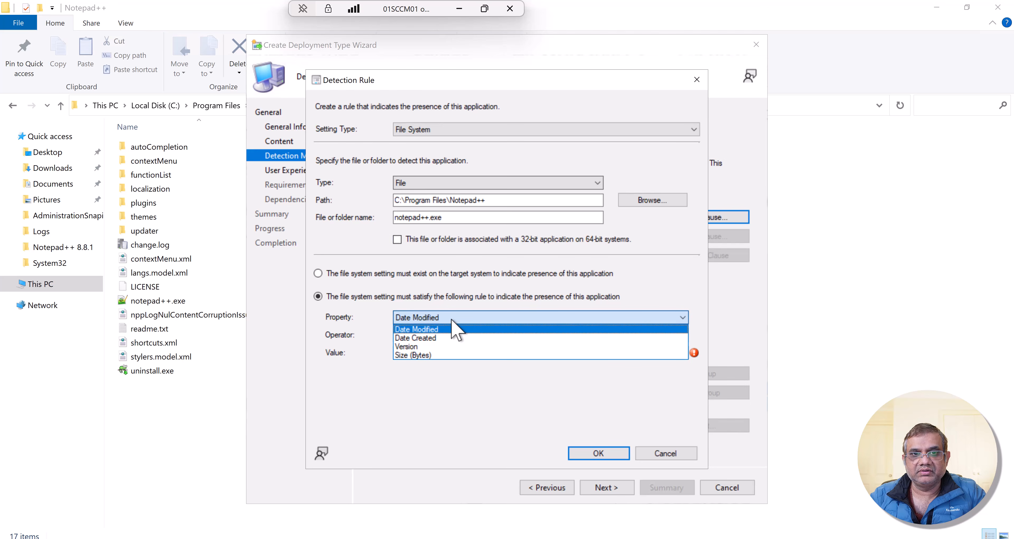
pyautogui.click(438, 347)
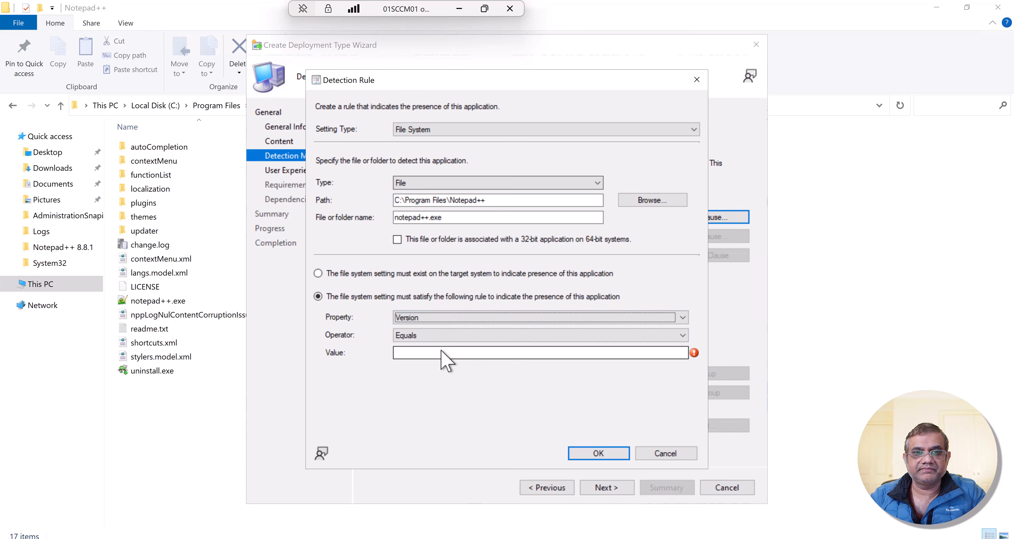
pyautogui.click(441, 353)
pyautogui.write('8')
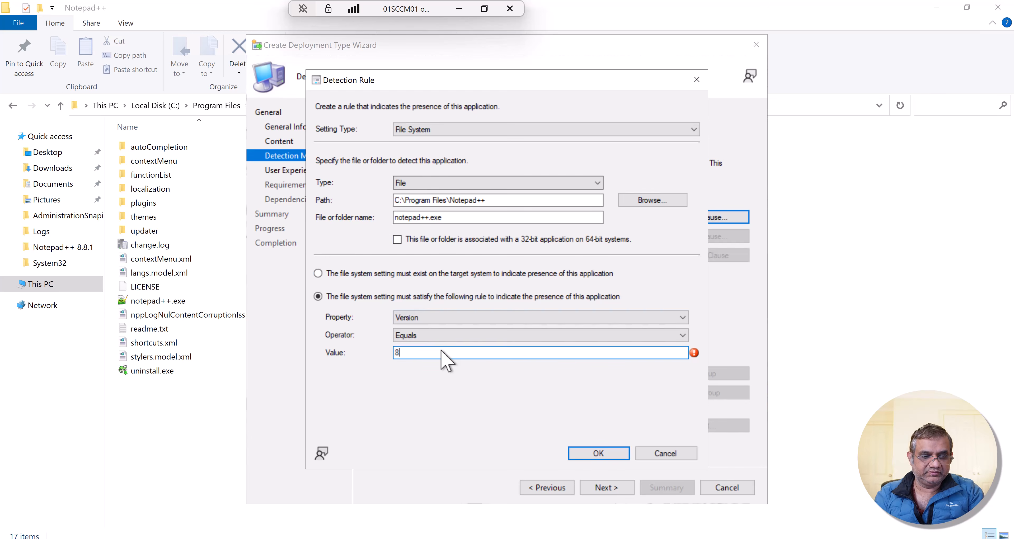
pyautogui.write('.8.1')
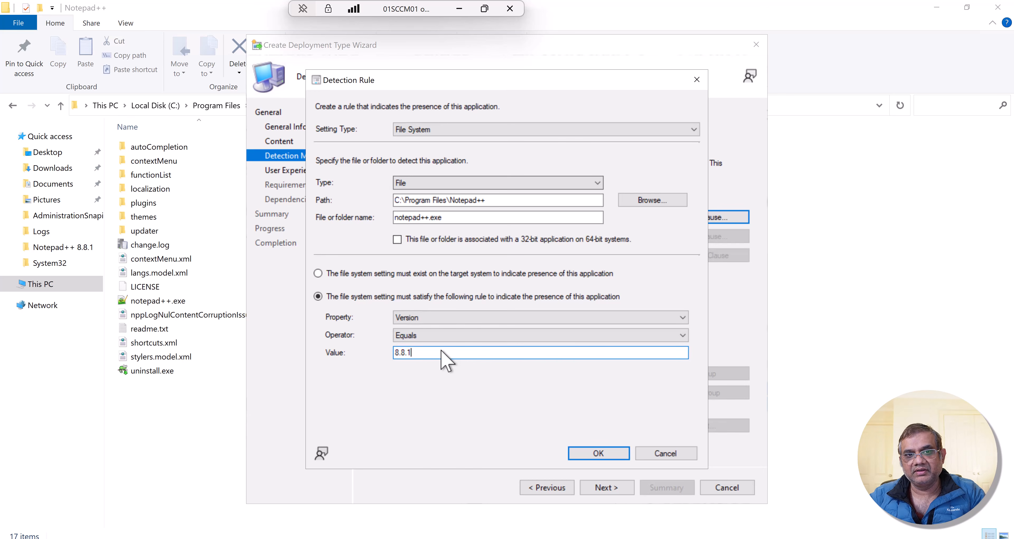
pyautogui.click(583, 456)
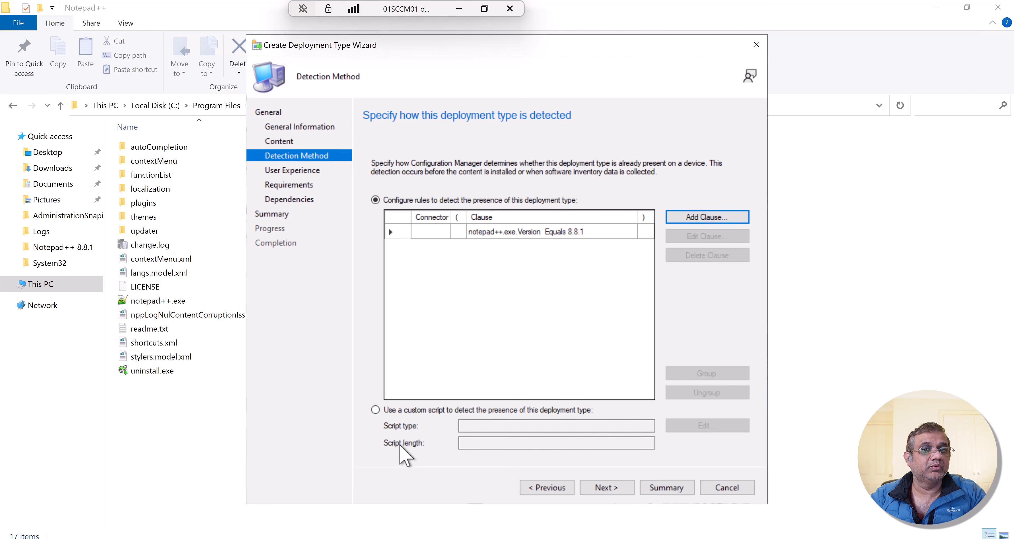
pyautogui.click(619, 488)
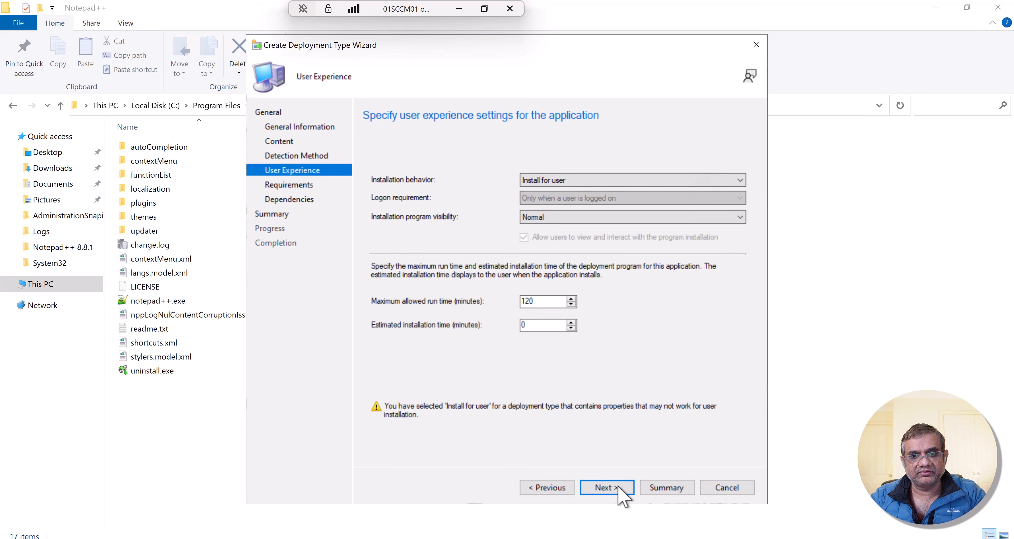
pyautogui.click(549, 181)
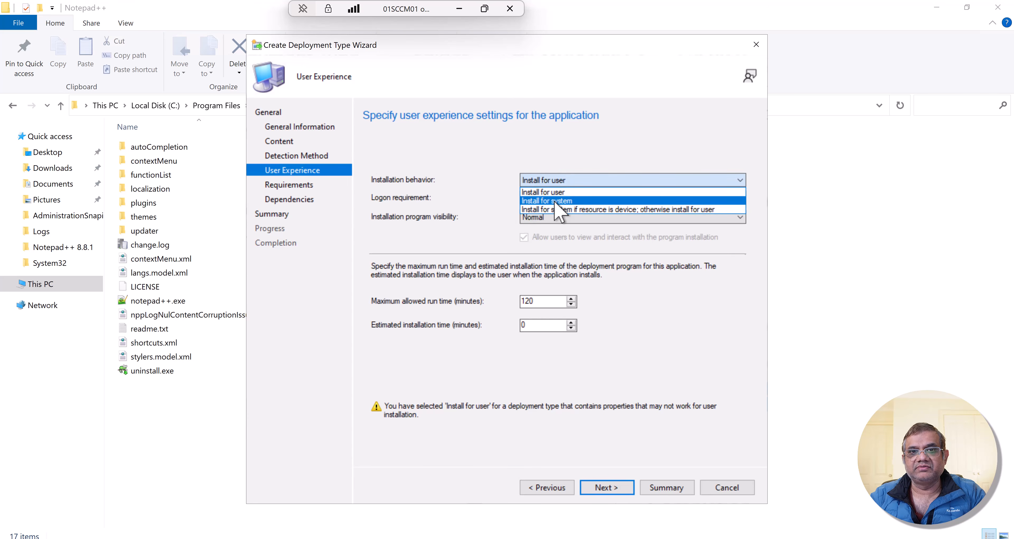
pyautogui.click(555, 202)
pyautogui.click(572, 182)
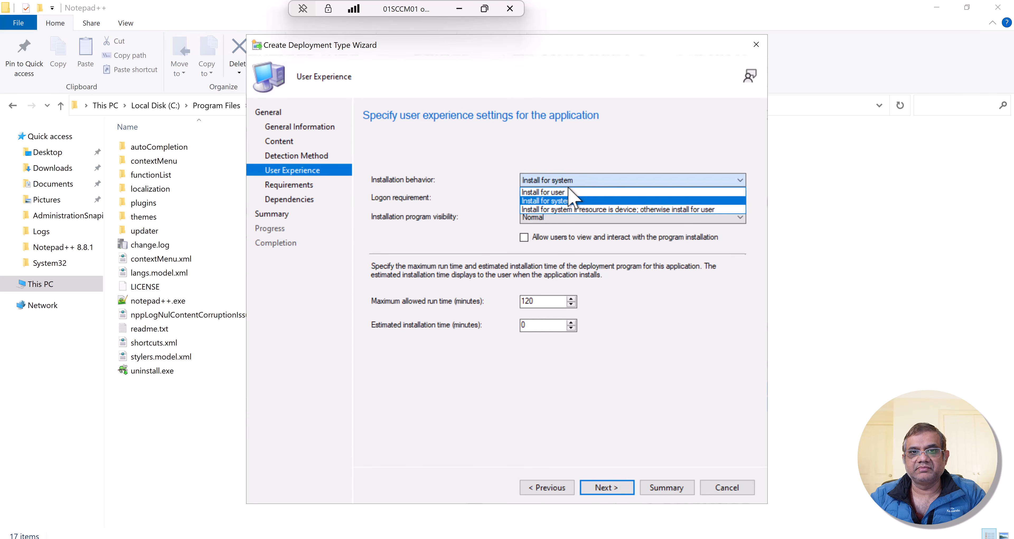
pyautogui.click(568, 192)
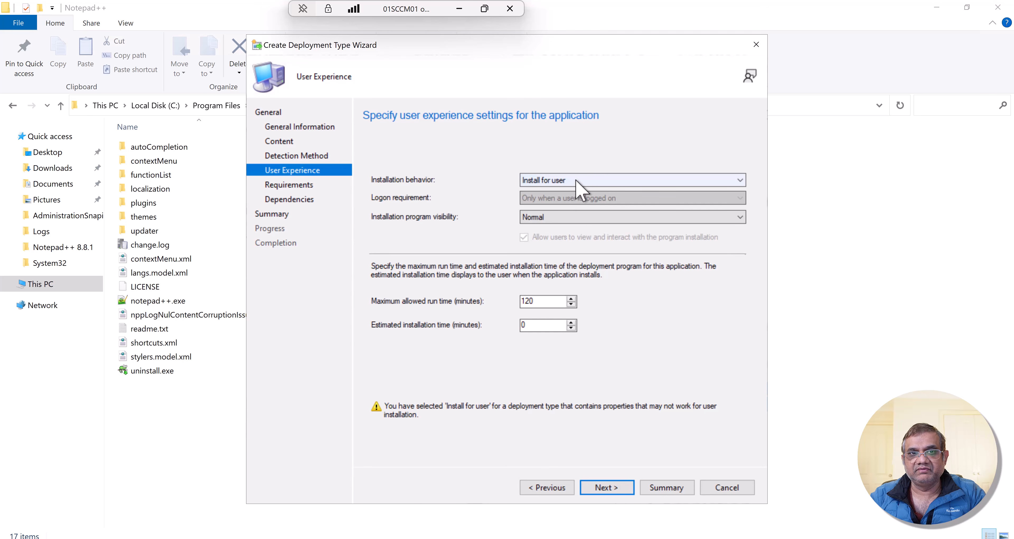
pyautogui.click(575, 180)
pyautogui.click(575, 180)
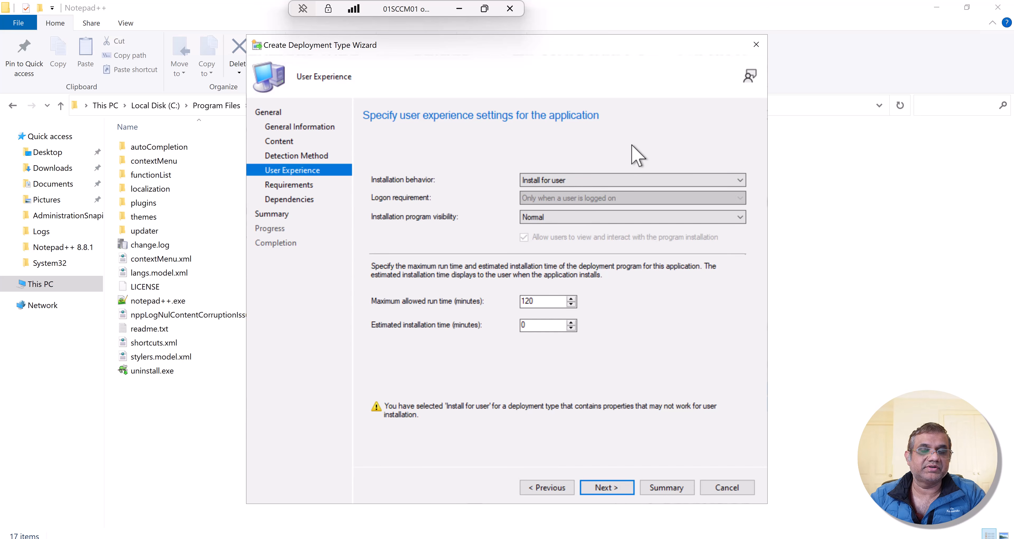
# - Set the installation behavior to Install for system and the logon requirement to Whether or not a user is logged on, and continue
pyautogui.click(630, 181)
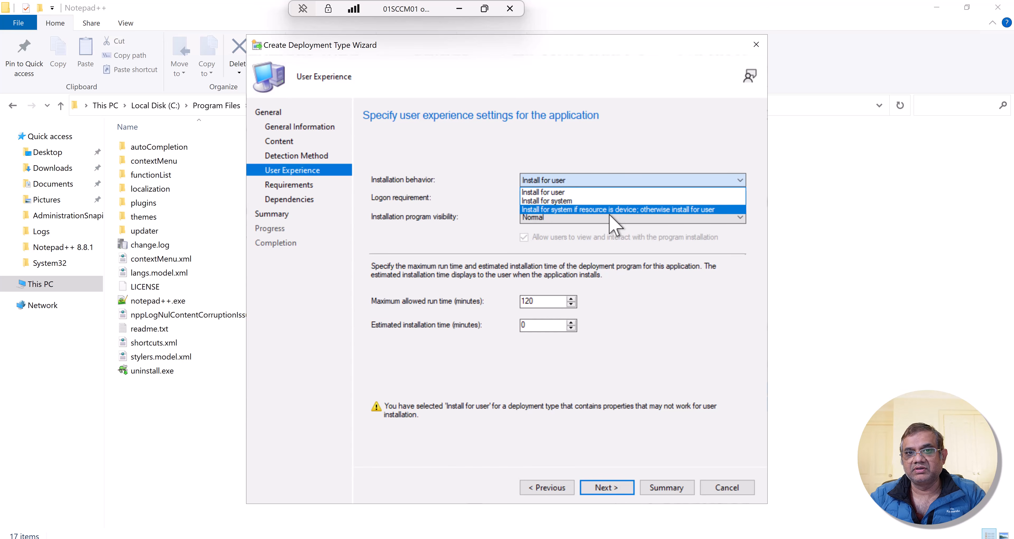
pyautogui.click(683, 202)
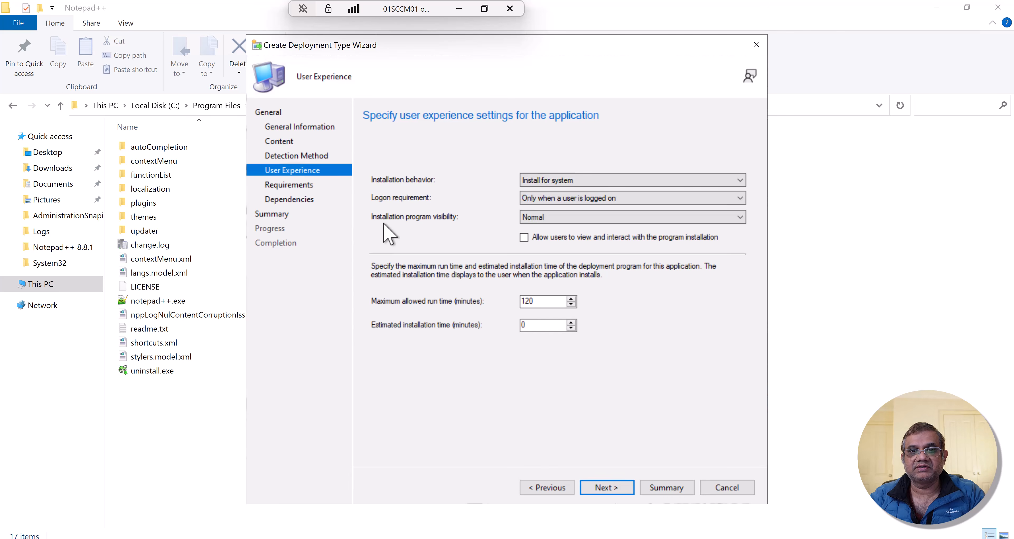
pyautogui.click(566, 199)
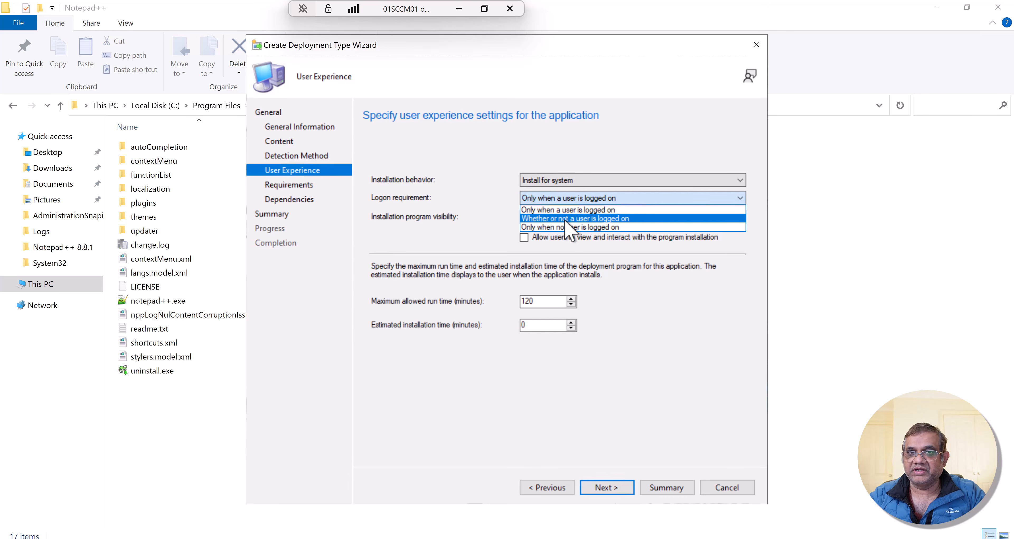
pyautogui.click(567, 220)
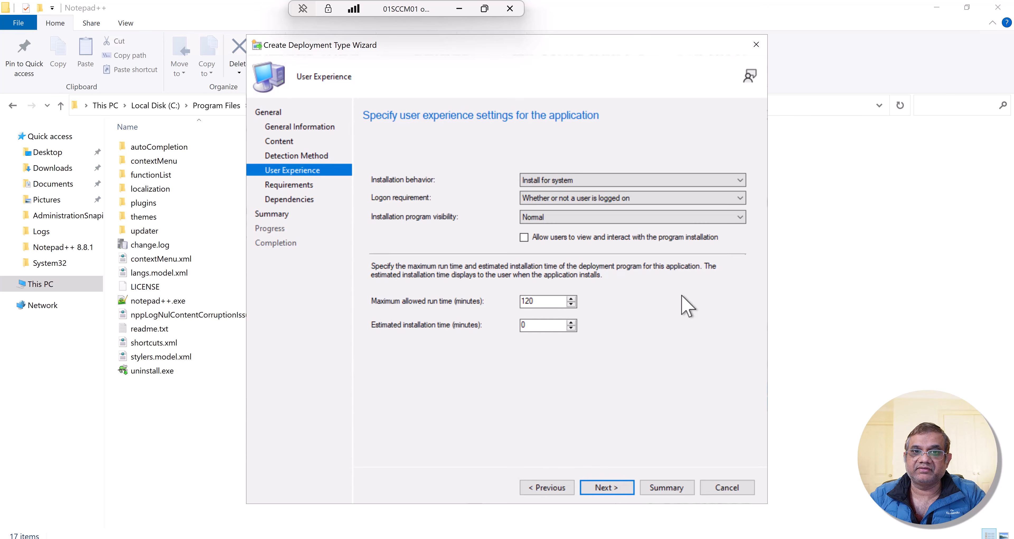
pyautogui.click(600, 491)
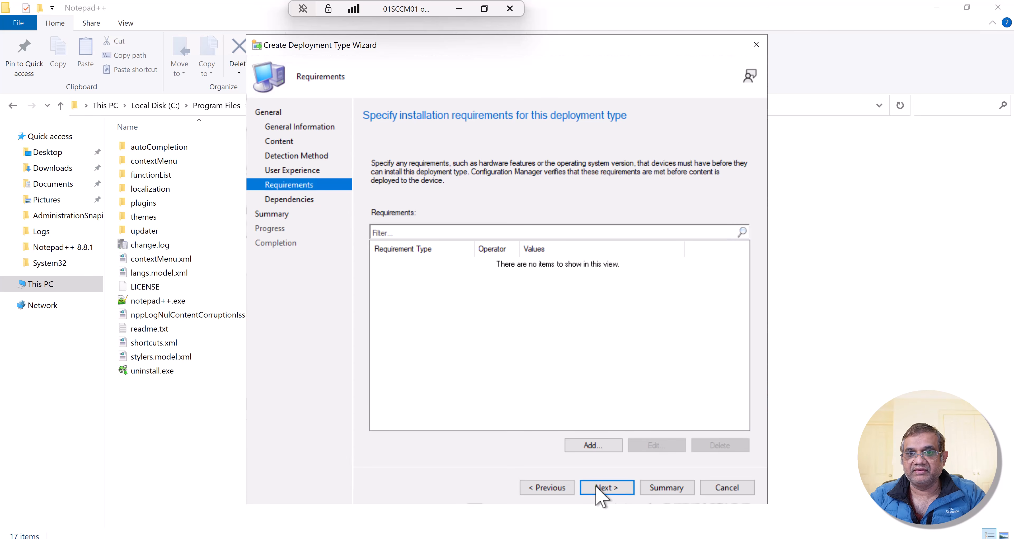
# - Leave requirements and dependencies empty, confirm the summary to create the Notepad++ deployment type, and close its wizard
pyautogui.click(601, 490)
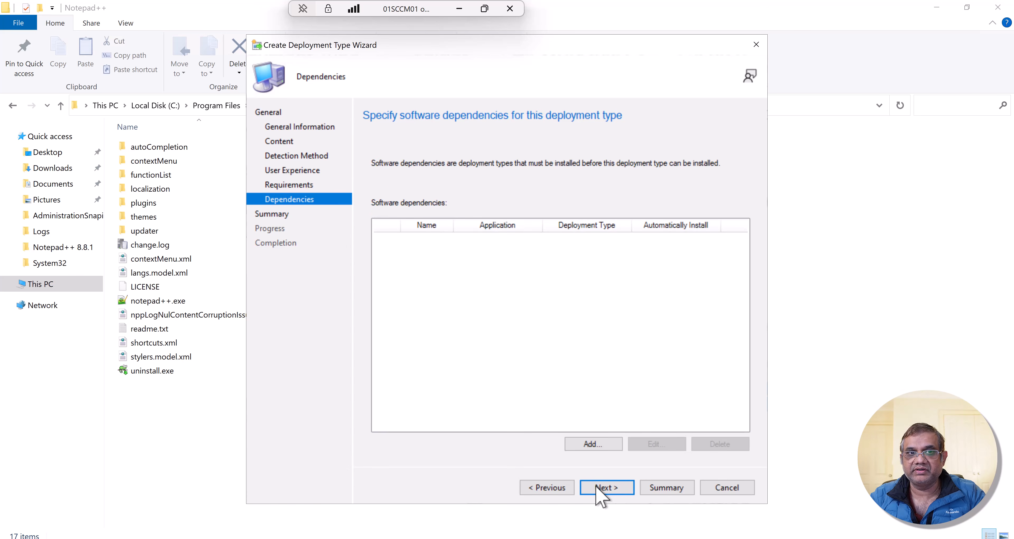
pyautogui.click(598, 489)
pyautogui.click(600, 492)
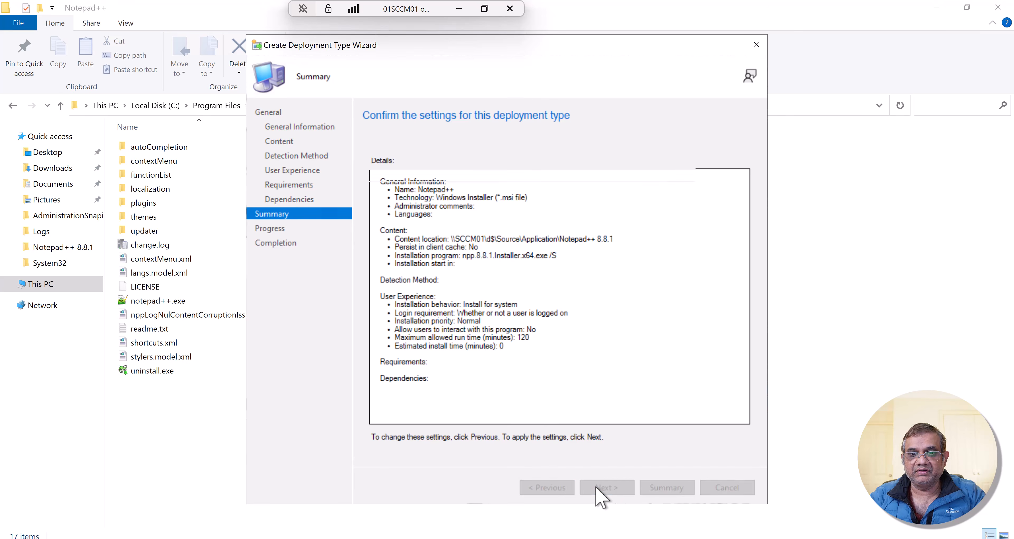
pyautogui.click(727, 490)
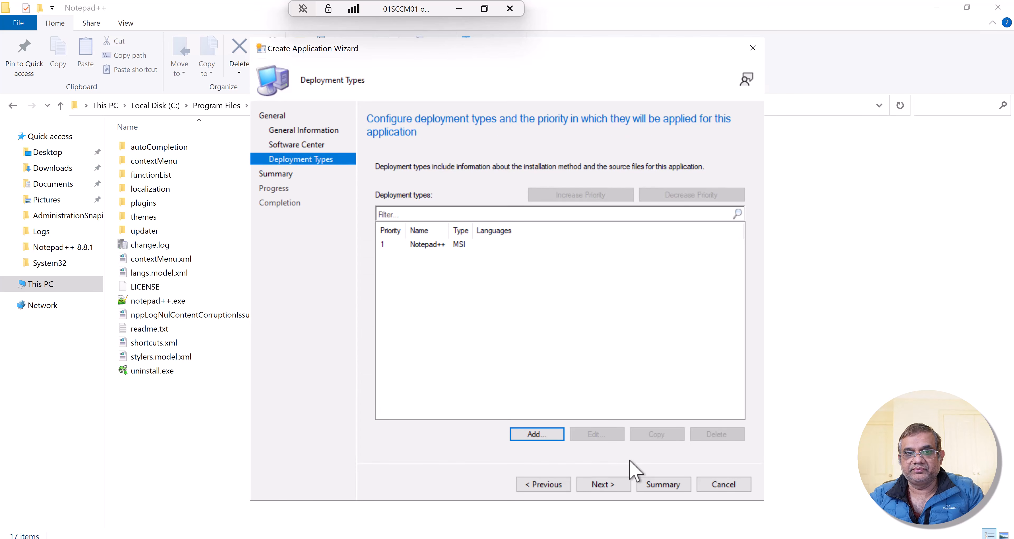
# - Confirm the application summary, create the Notepad++ 8.8.1 - Demo application, and close its wizard
pyautogui.click(600, 485)
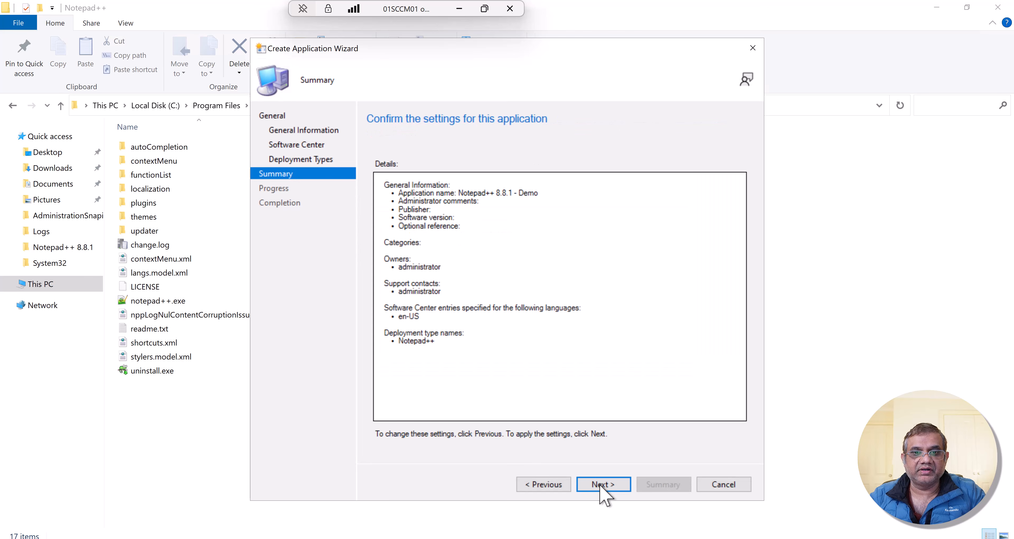
pyautogui.click(600, 486)
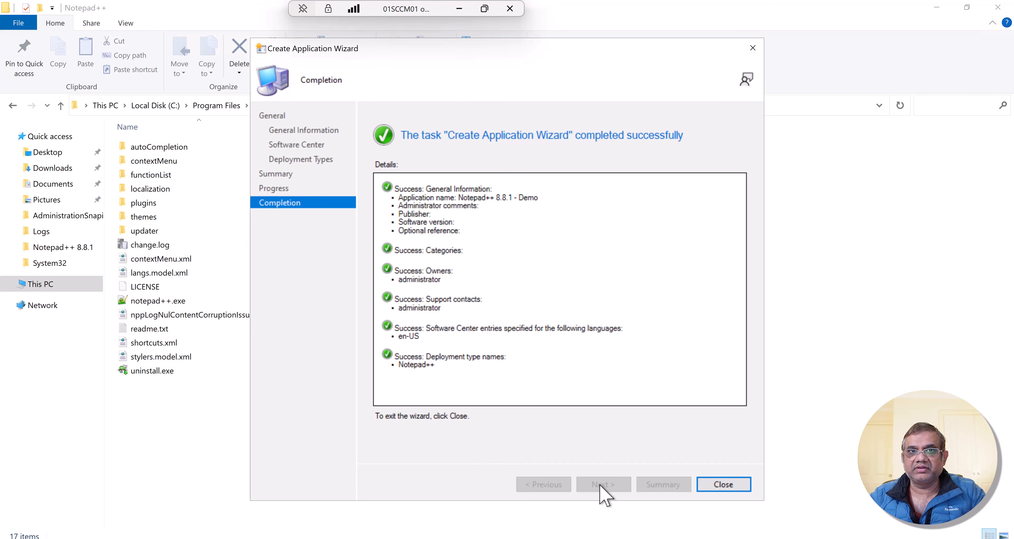
pyautogui.click(715, 486)
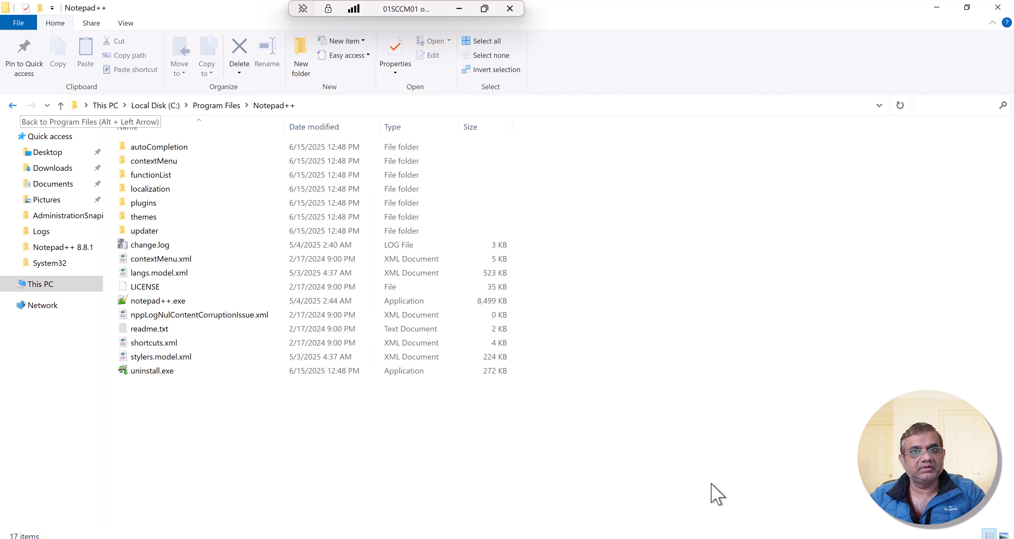
# - Switch back to the Configuration Manager console and view the deployment type of the Notepad++ 8.8.1 - Demo application
pyautogui.hotkey('alt', 'Tab')
pyautogui.hotkey('alt', 'Tab')
pyautogui.hotkey('alt', 'Tab')
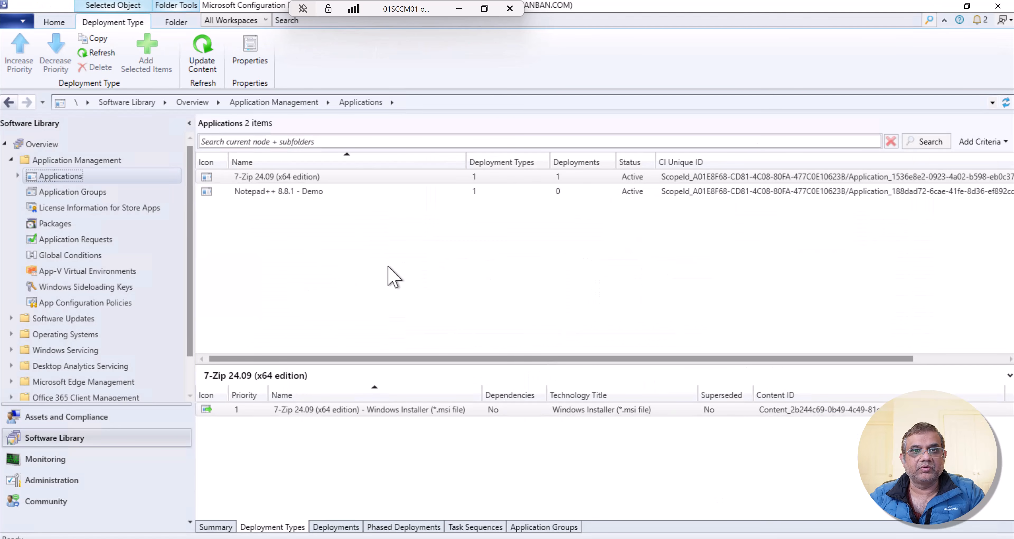
pyautogui.click(276, 192)
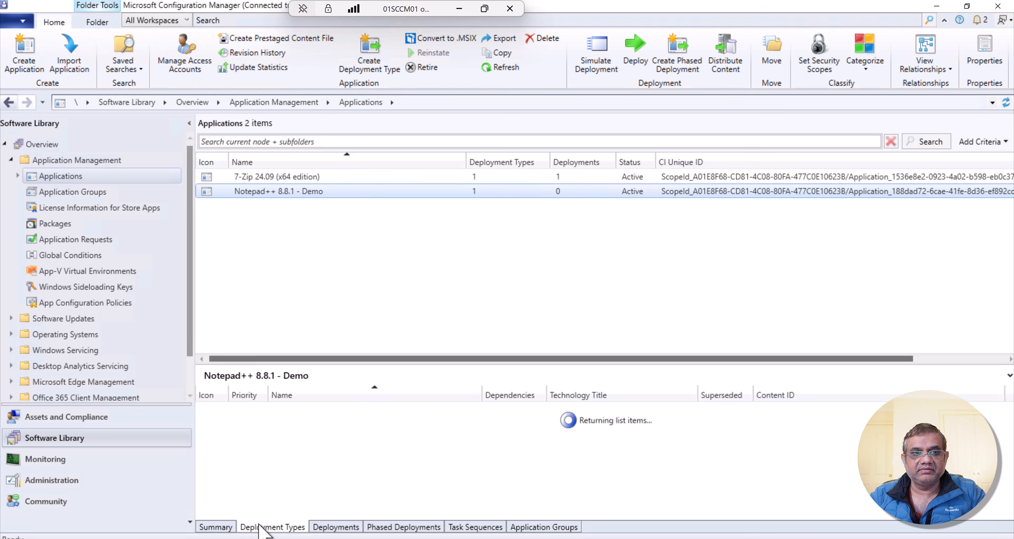
pyautogui.click(318, 410)
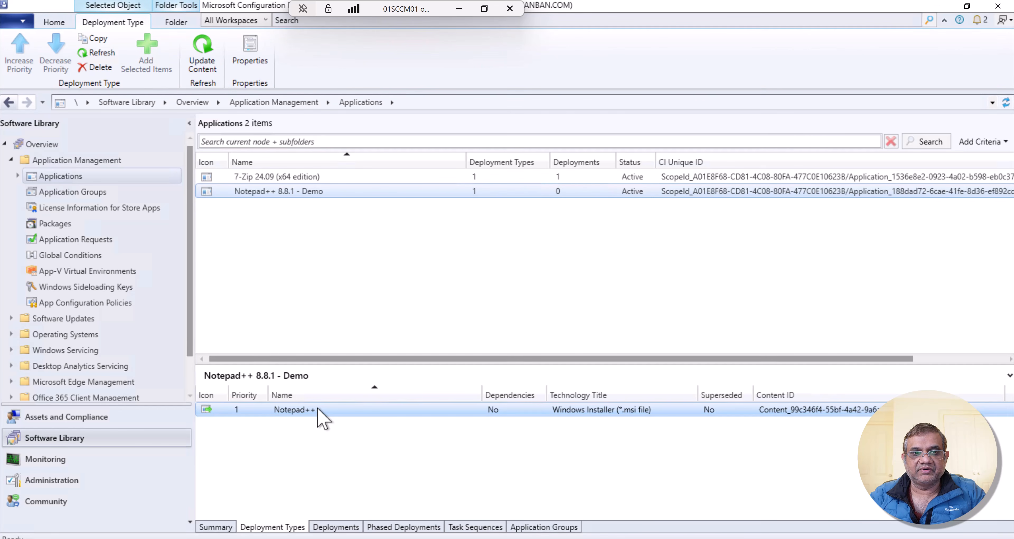
# - Distribute the Notepad++ 8.8.1 - Demo content to the SCCM01.MANBAN.COM distribution point and close the wizard
pyautogui.rightClick(337, 192)
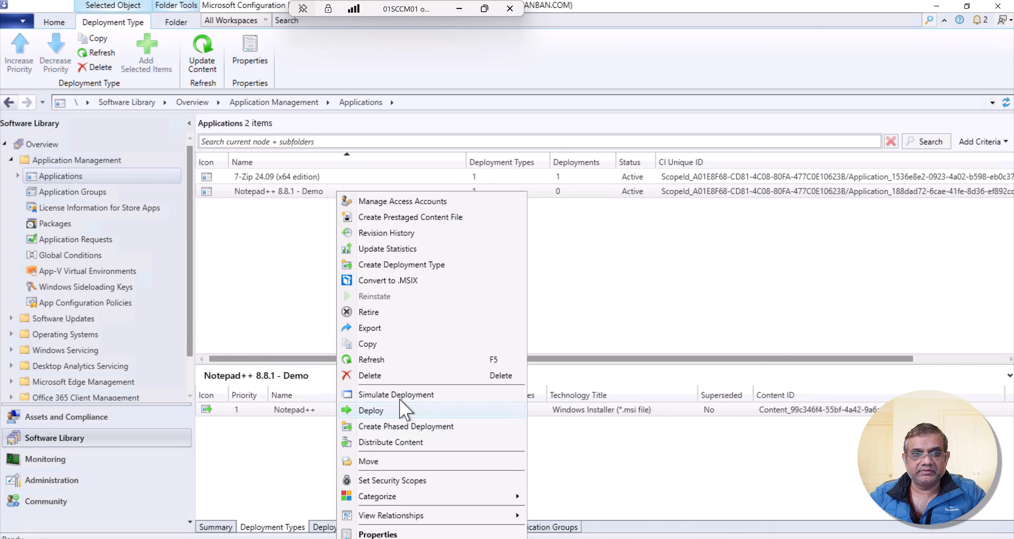
pyautogui.click(398, 442)
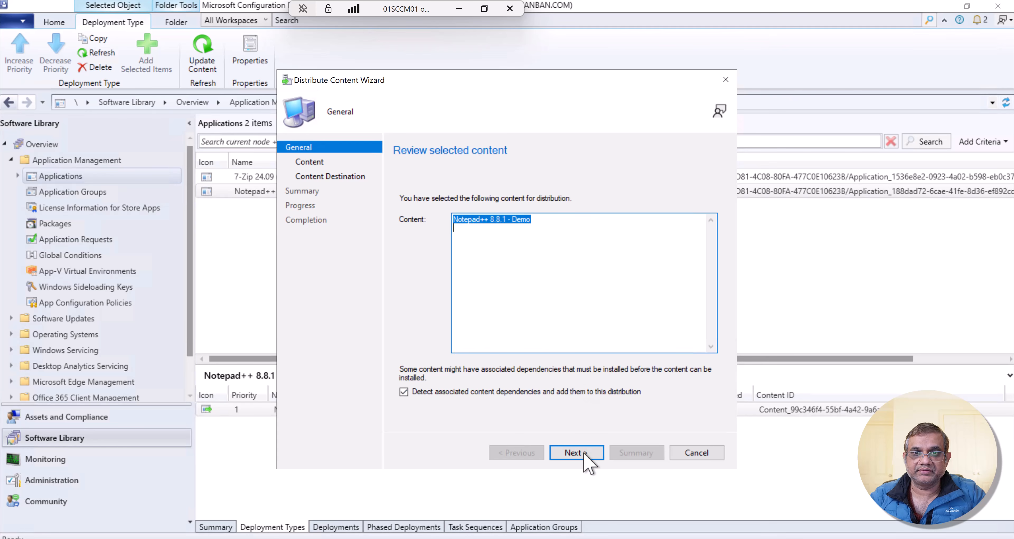
pyautogui.click(575, 453)
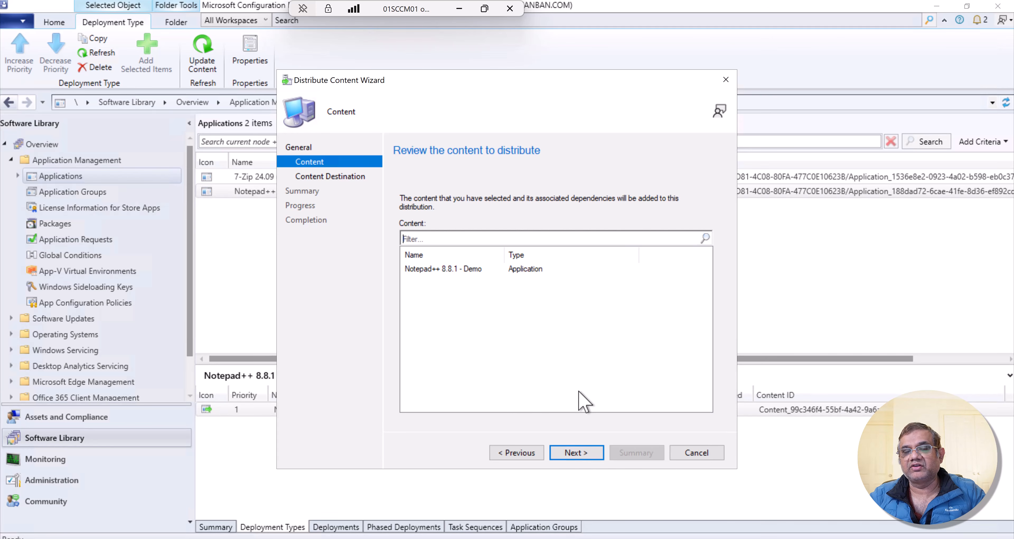
pyautogui.click(571, 456)
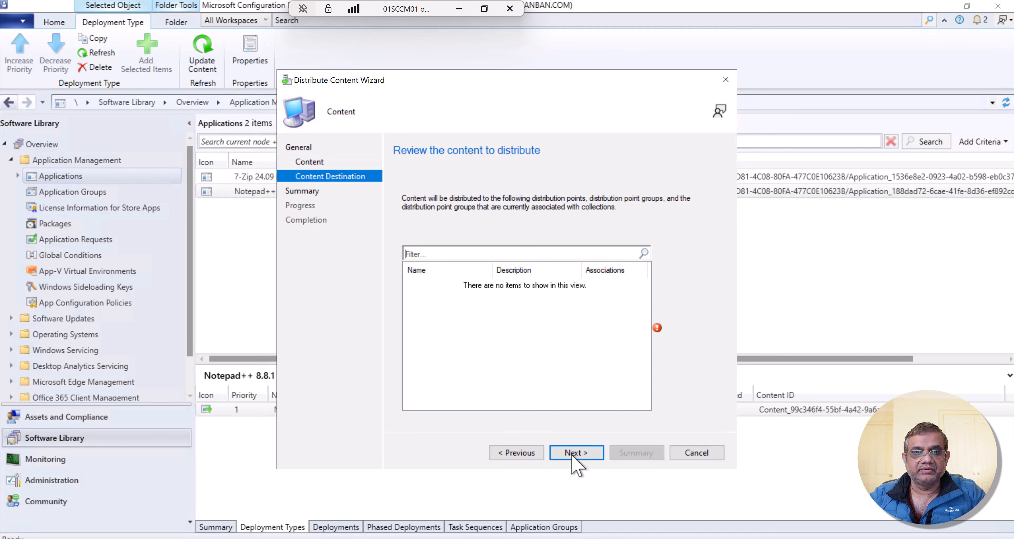
pyautogui.click(695, 251)
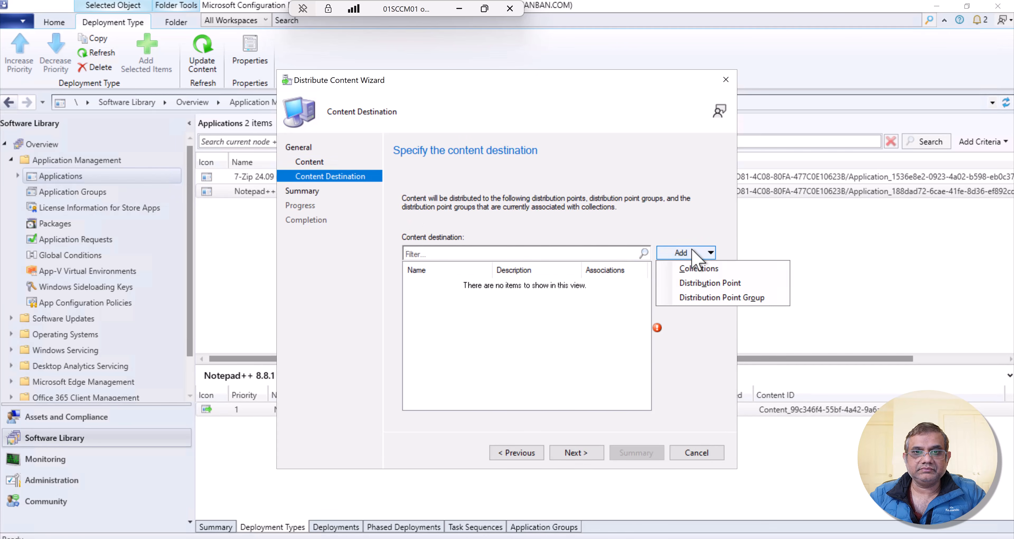
pyautogui.click(693, 281)
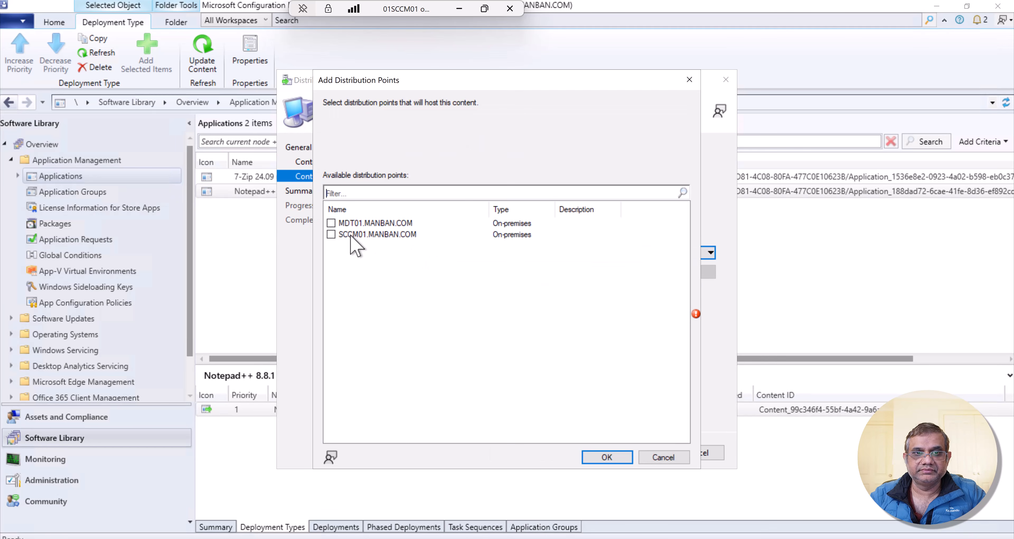
pyautogui.click(331, 235)
pyautogui.click(608, 457)
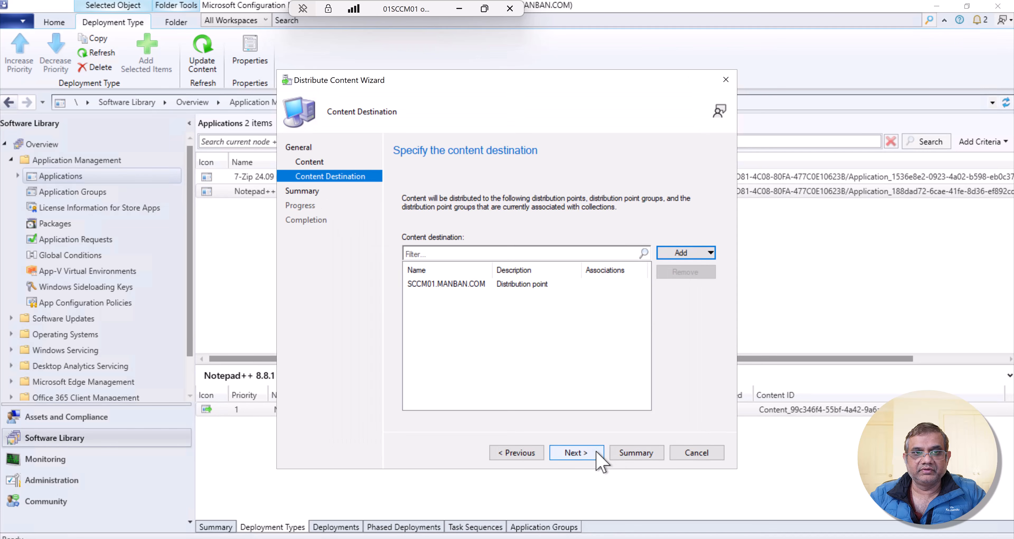
pyautogui.click(587, 455)
pyautogui.click(588, 456)
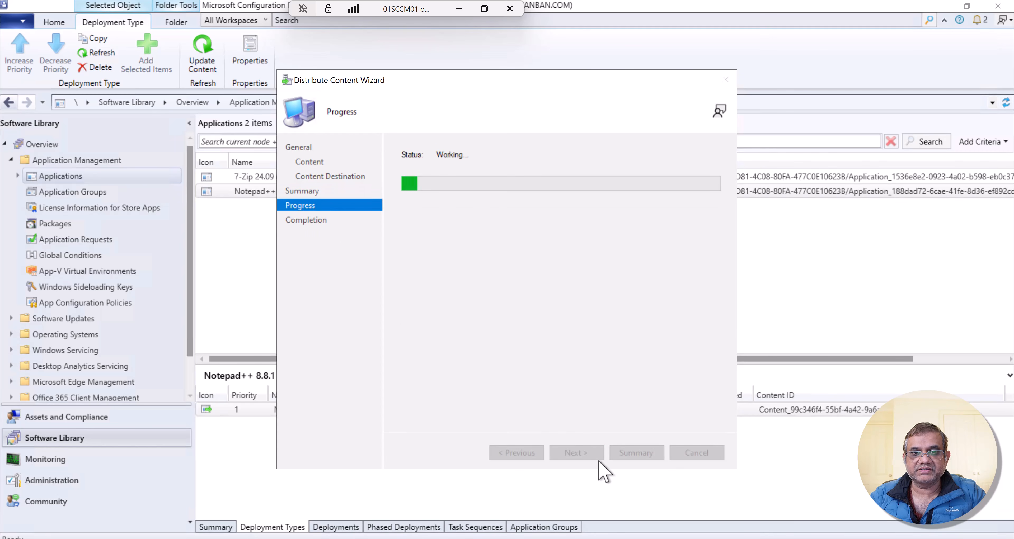
pyautogui.click(695, 453)
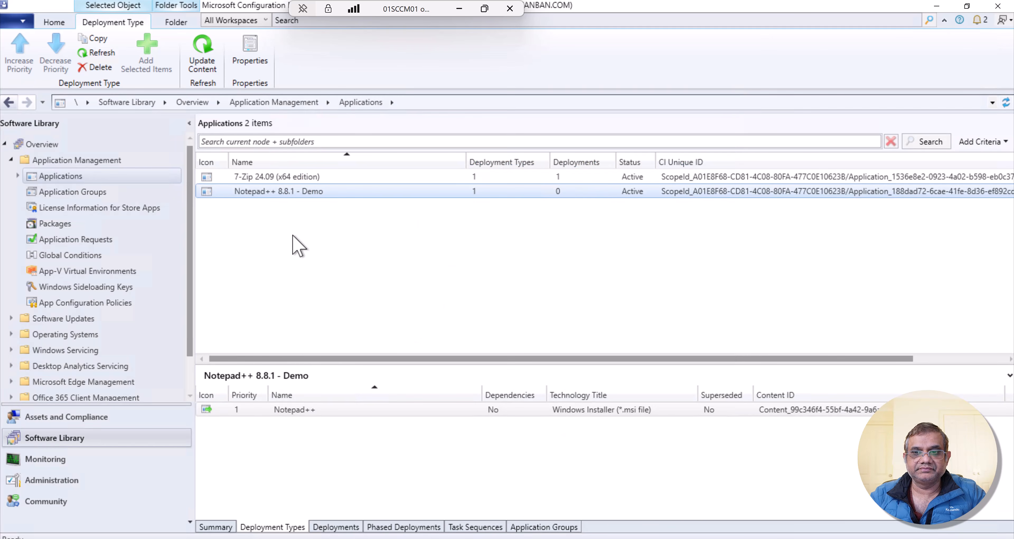
# - Start deploying Notepad++ 8.8.1 - Demo to the All Users collection and accept the existing content destination
pyautogui.rightClick(295, 192)
pyautogui.click(352, 410)
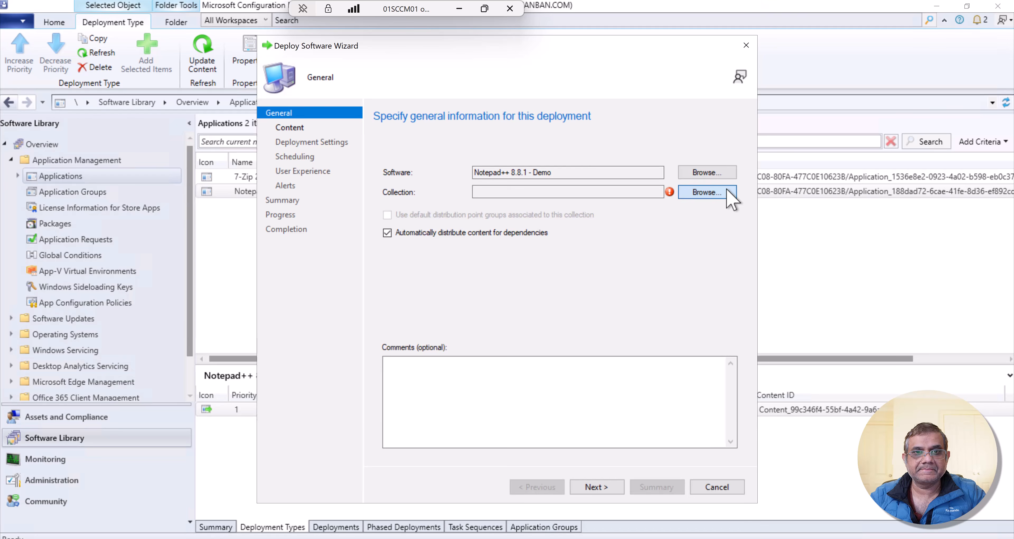
pyautogui.click(728, 191)
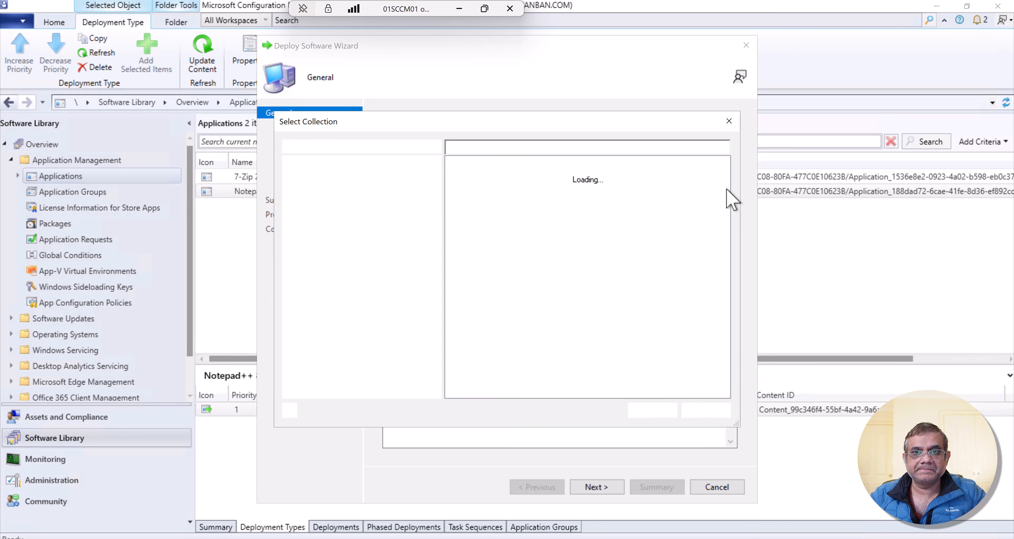
pyautogui.click(493, 191)
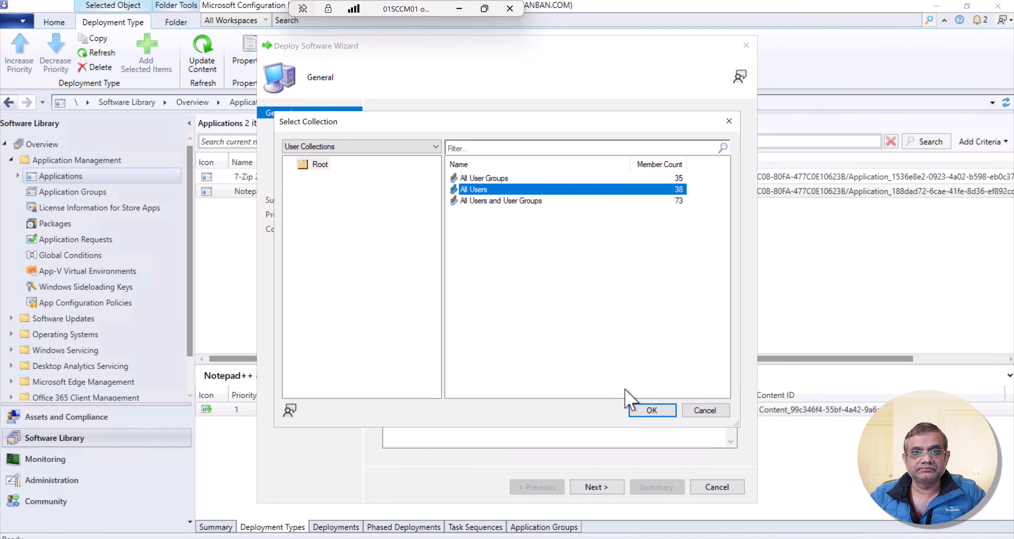
pyautogui.click(650, 410)
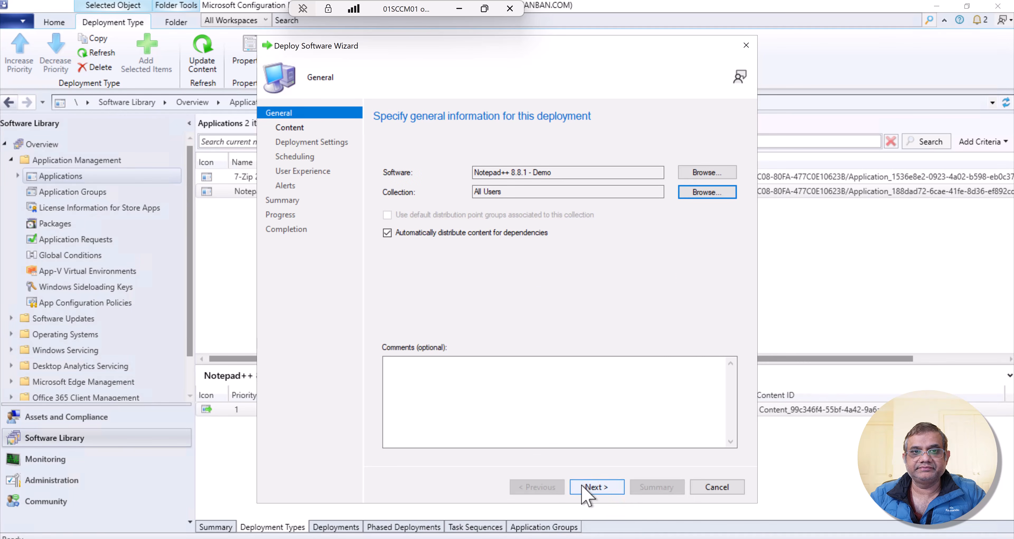
pyautogui.click(586, 488)
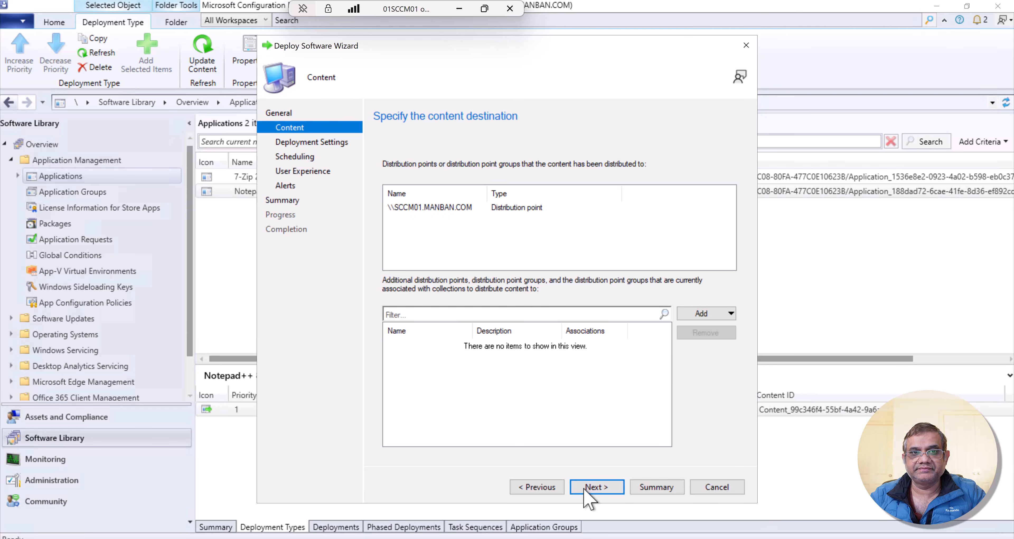
pyautogui.click(587, 488)
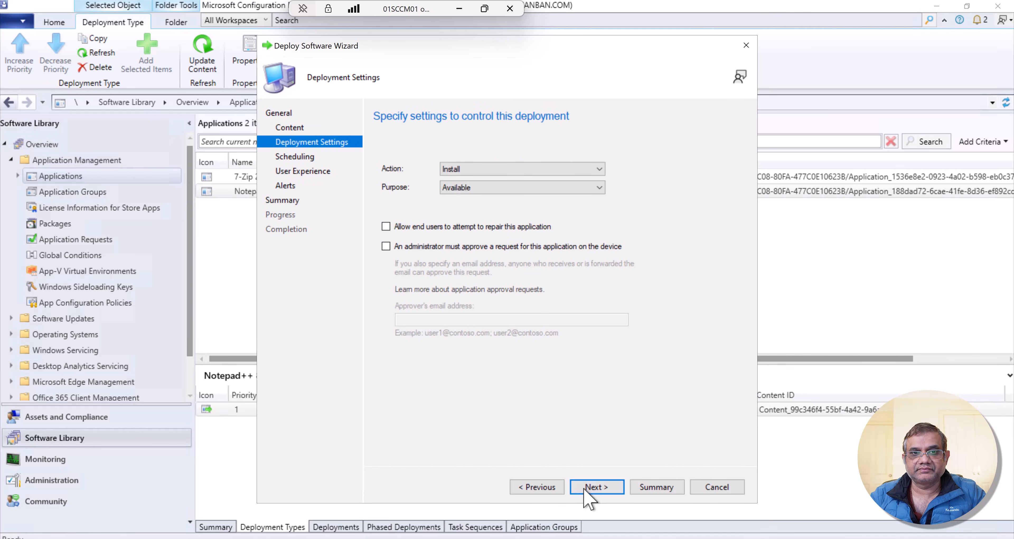
# - Review the action and purpose options, keep Install and Available, and continue to the deployment schedule
pyautogui.click(578, 191)
pyautogui.click(579, 191)
pyautogui.click(597, 170)
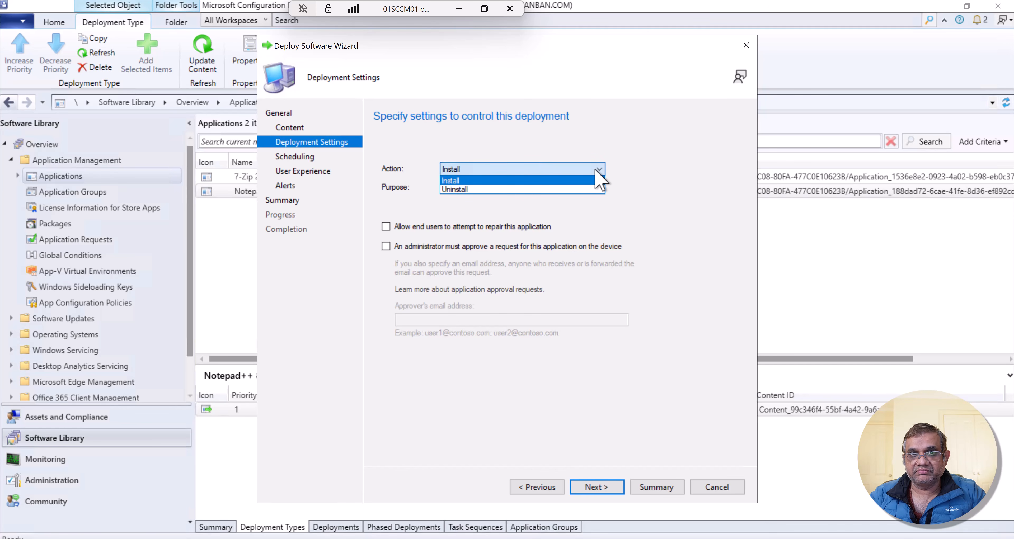
pyautogui.click(596, 174)
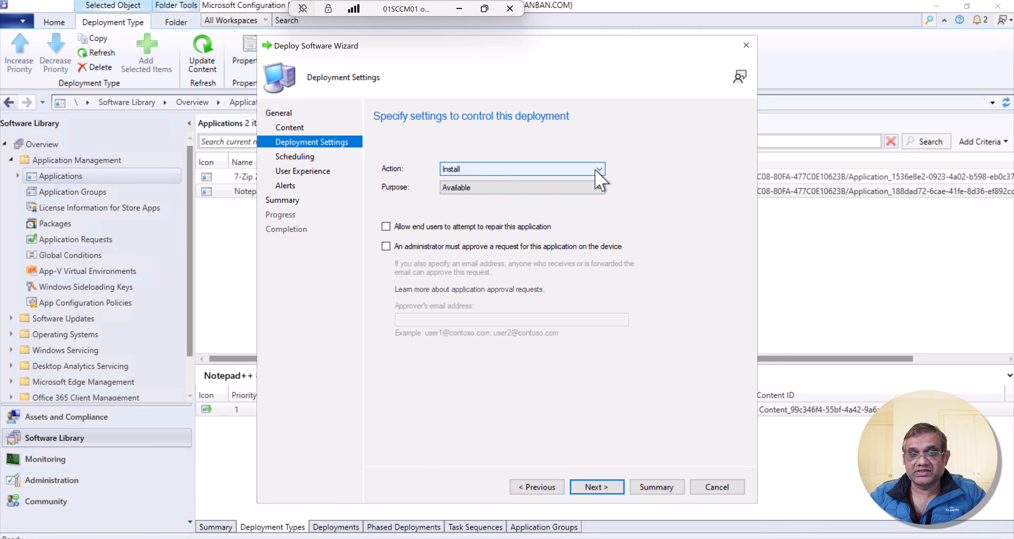
pyautogui.click(612, 490)
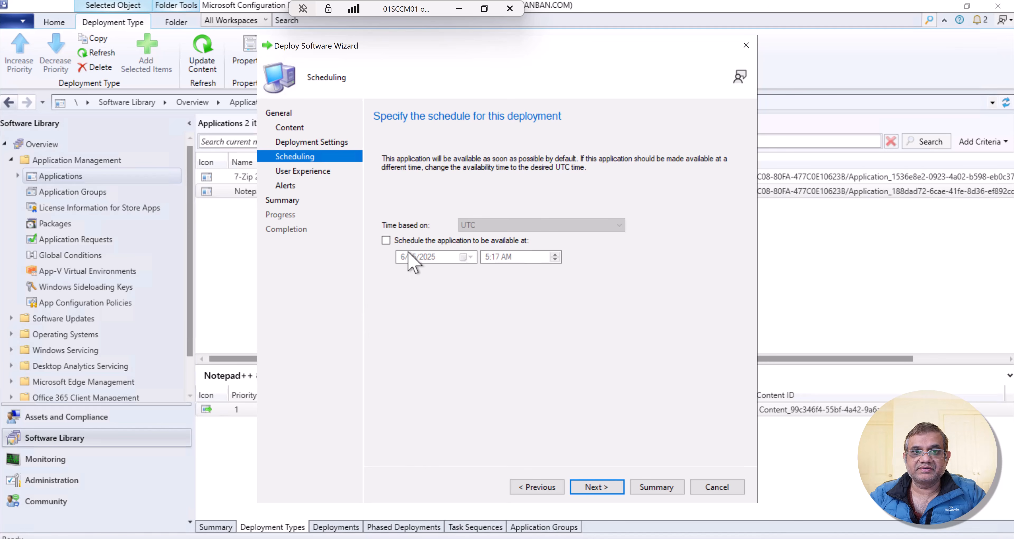
# - Schedule the application to be available at 6/14/2025 5:17 AM, then complete the deployment and close its wizard
pyautogui.click(409, 241)
pyautogui.click(467, 257)
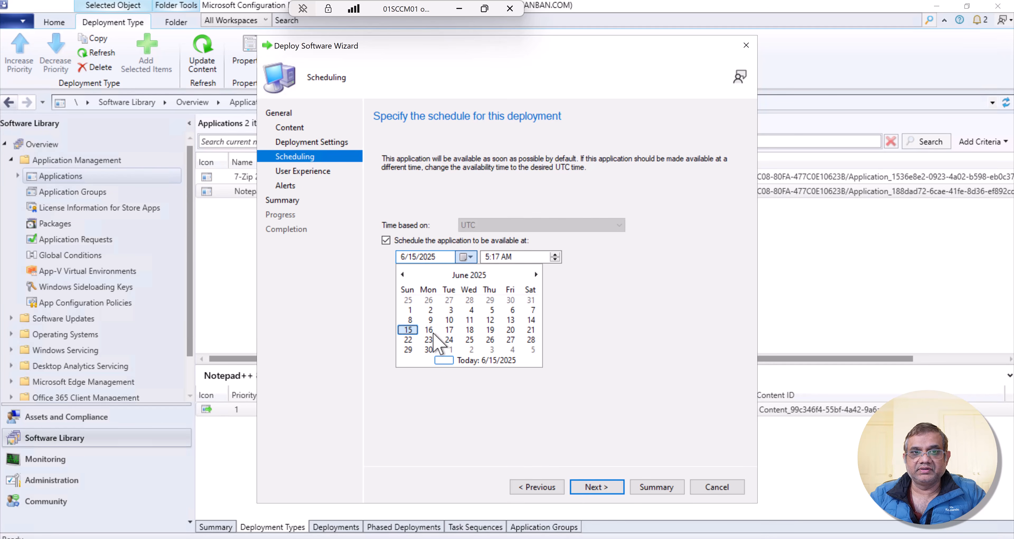
pyautogui.click(531, 320)
pyautogui.click(505, 257)
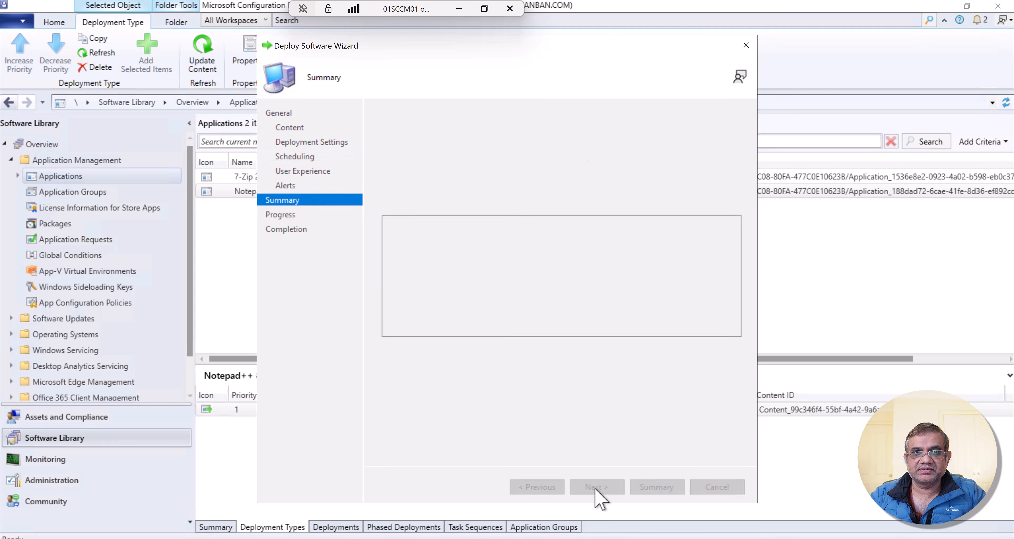
pyautogui.click(597, 487)
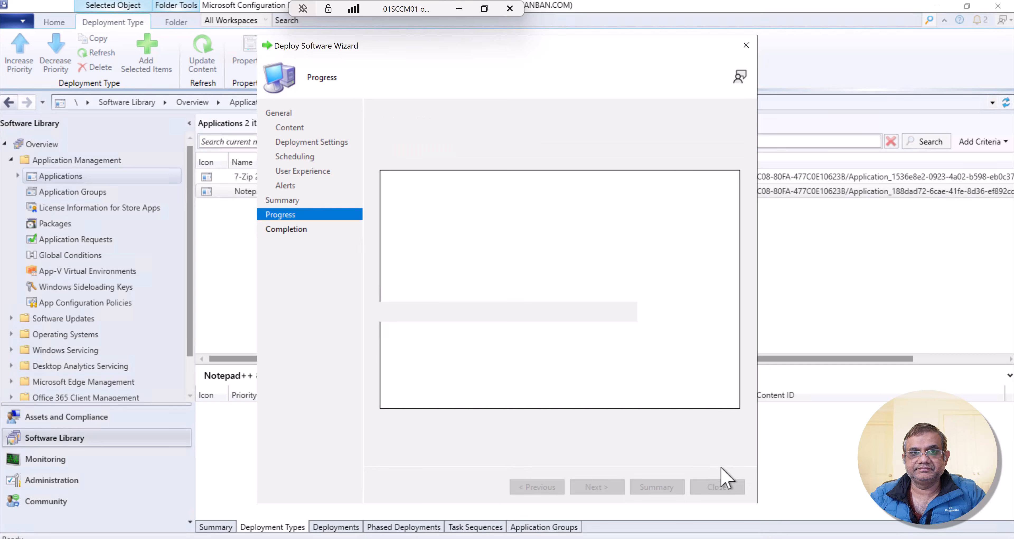
pyautogui.click(720, 488)
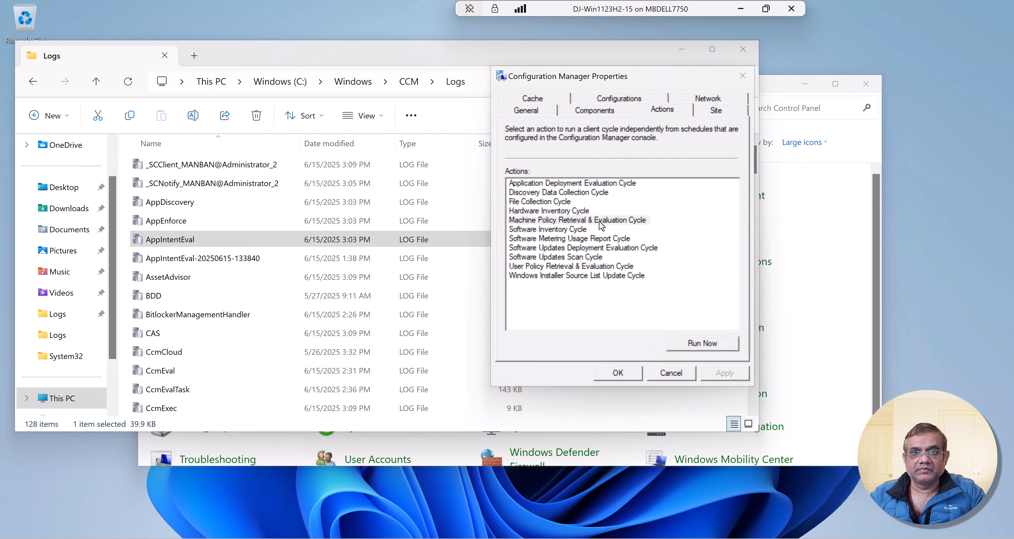
# - Switch to the Windows 11 client, minimize the Logs folder, and run the Machine Policy Retrieval & Evaluation Cycle
pyautogui.click(702, 343)
pyautogui.click(611, 323)
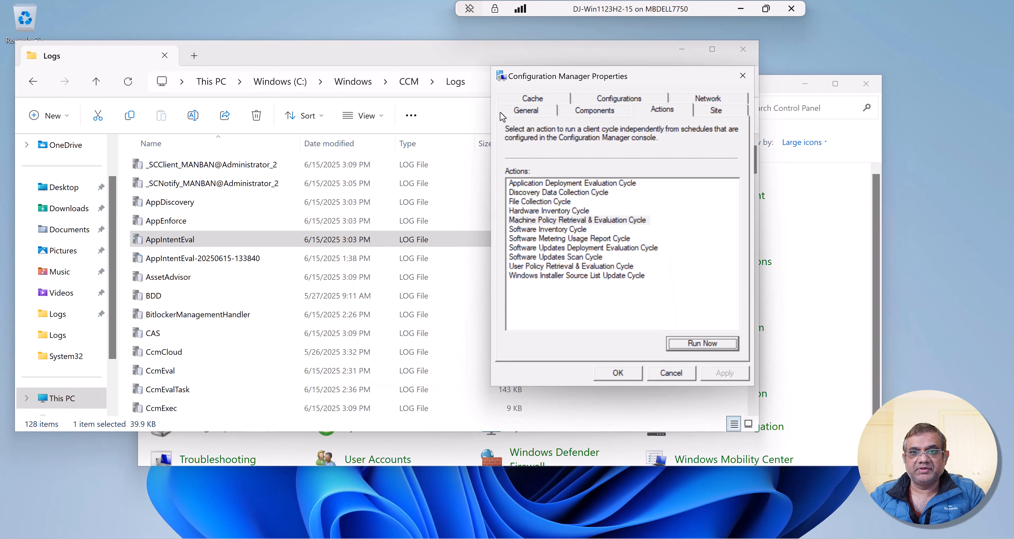
pyautogui.click(683, 50)
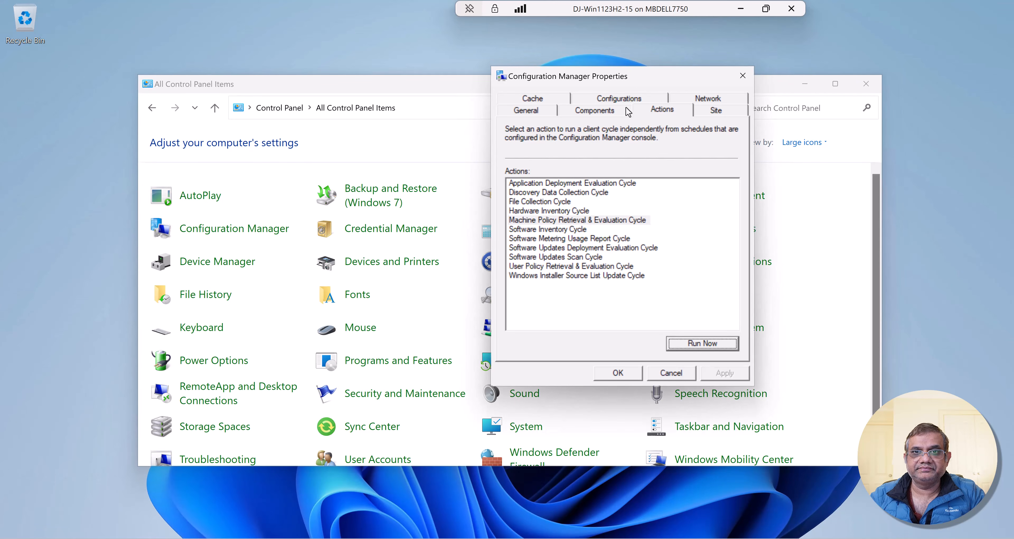
pyautogui.click(631, 222)
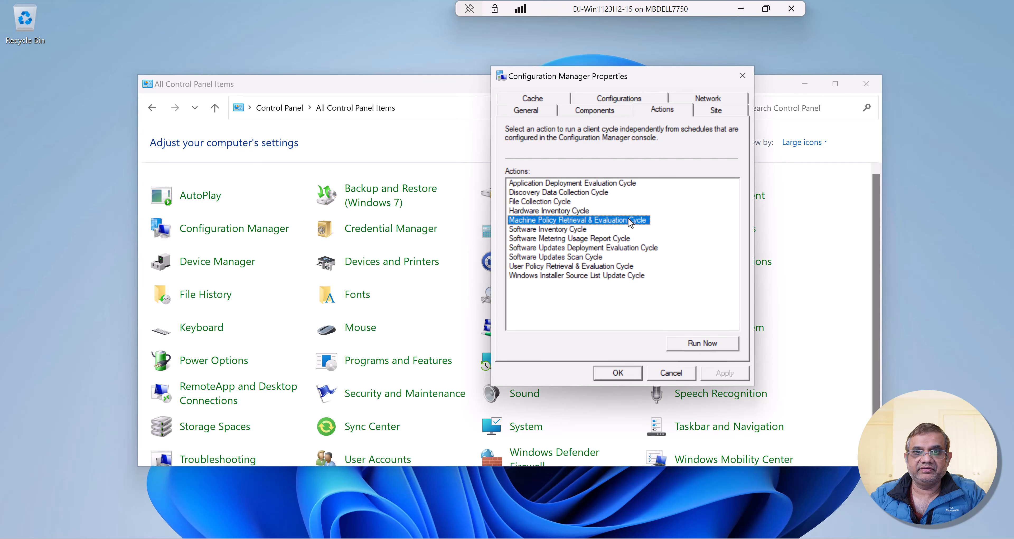
pyautogui.press('Tab')
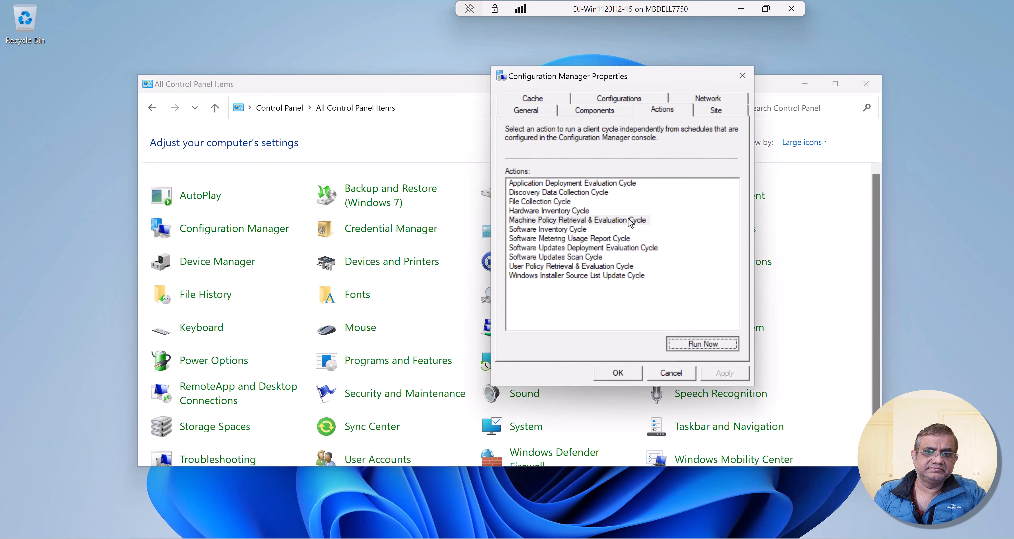
pyautogui.press('Return')
pyautogui.press('Return')
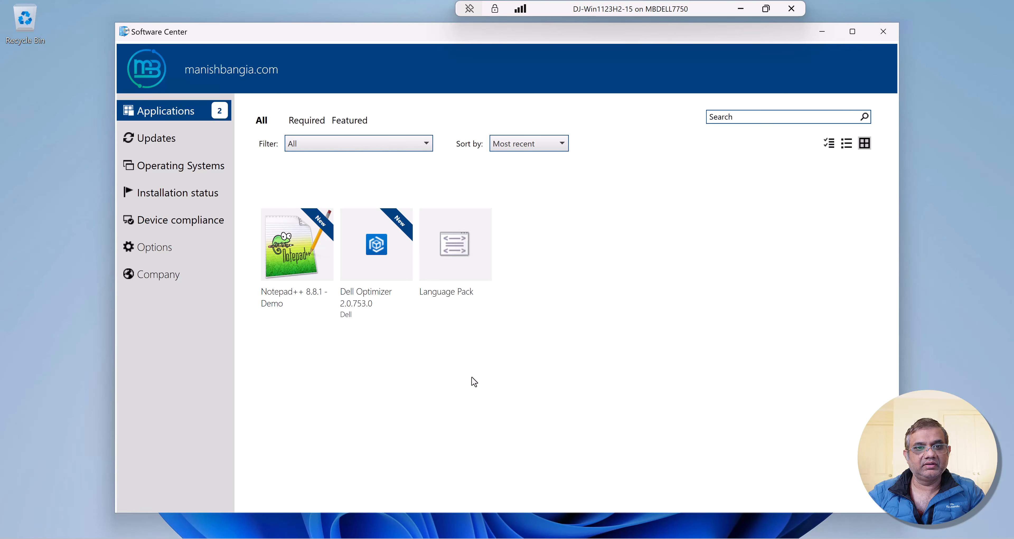
# - Open the Notepad++ 8.8.1 - Demo application details in Software Center and install the application
pyautogui.click(299, 269)
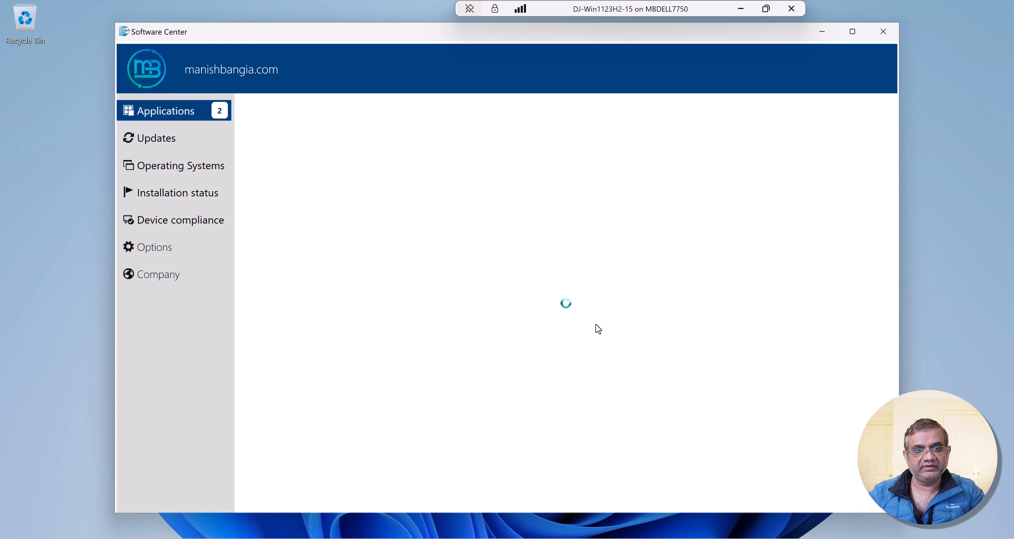
pyautogui.click(389, 193)
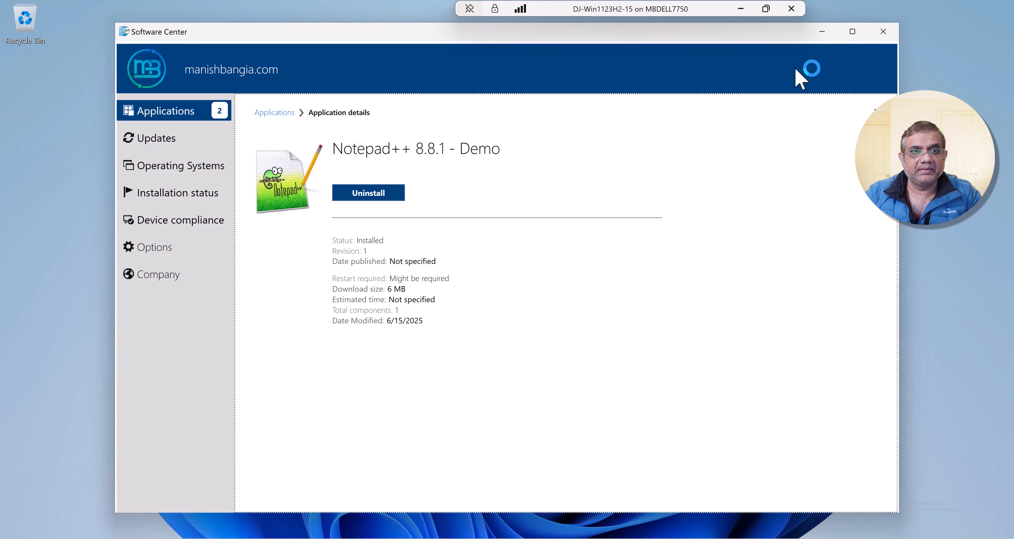
# - Switch to AppEnforce.log and examine the Notepad++ entries covering initial detection, the install command line, the process wait and the exit code
pyautogui.moveTo(669, 538)
pyautogui.click(561, 497)
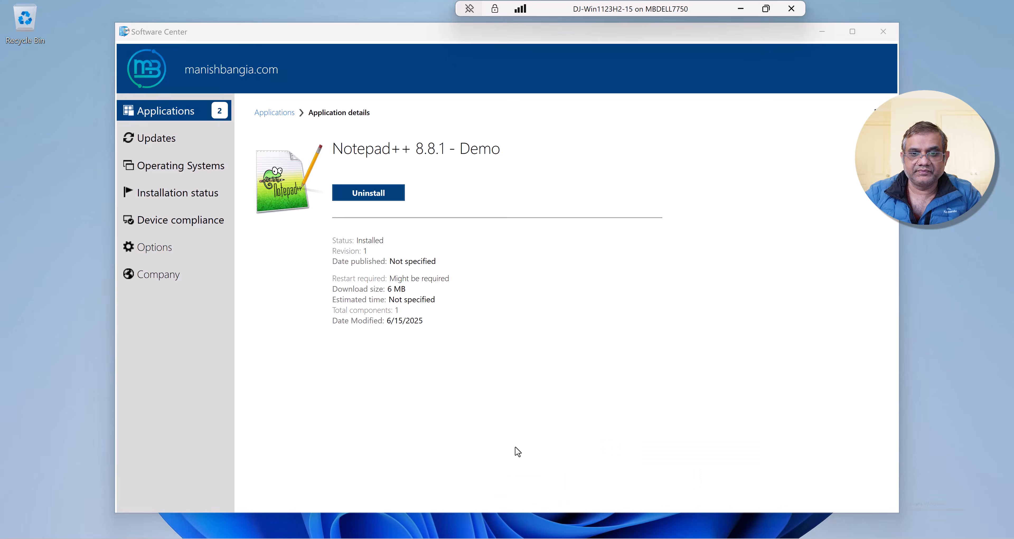
pyautogui.scroll(1, 406, 247)
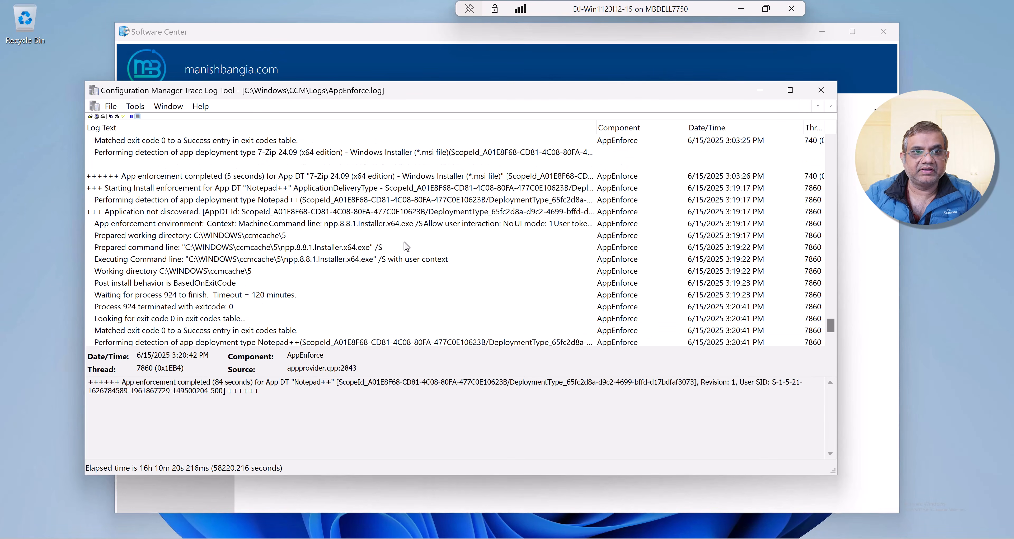
pyautogui.click(450, 200)
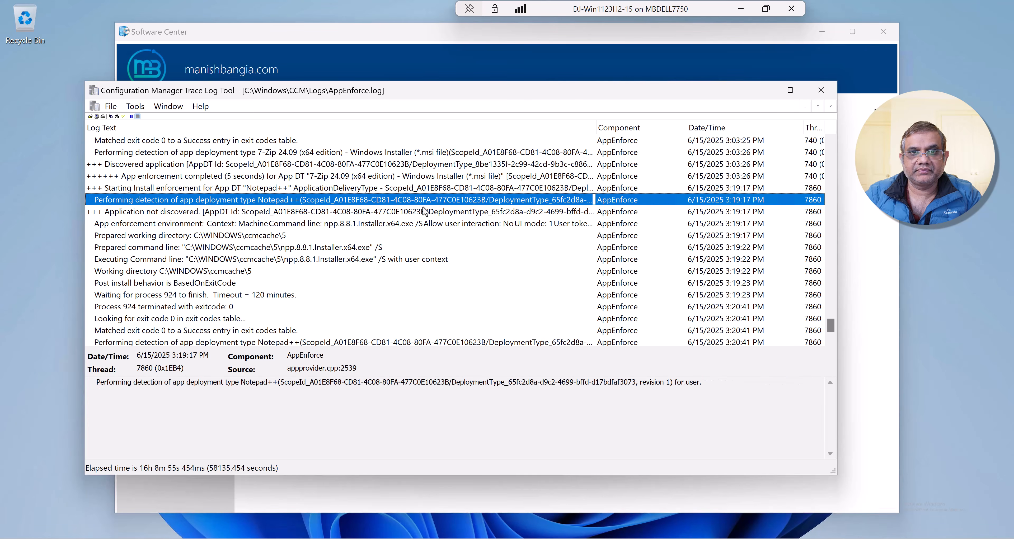
pyautogui.click(233, 212)
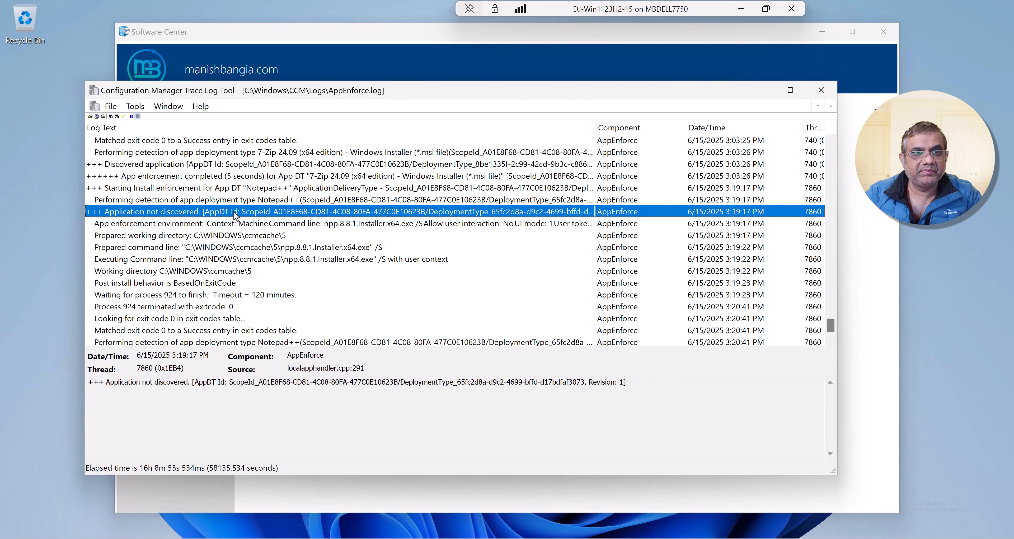
pyautogui.click(262, 247)
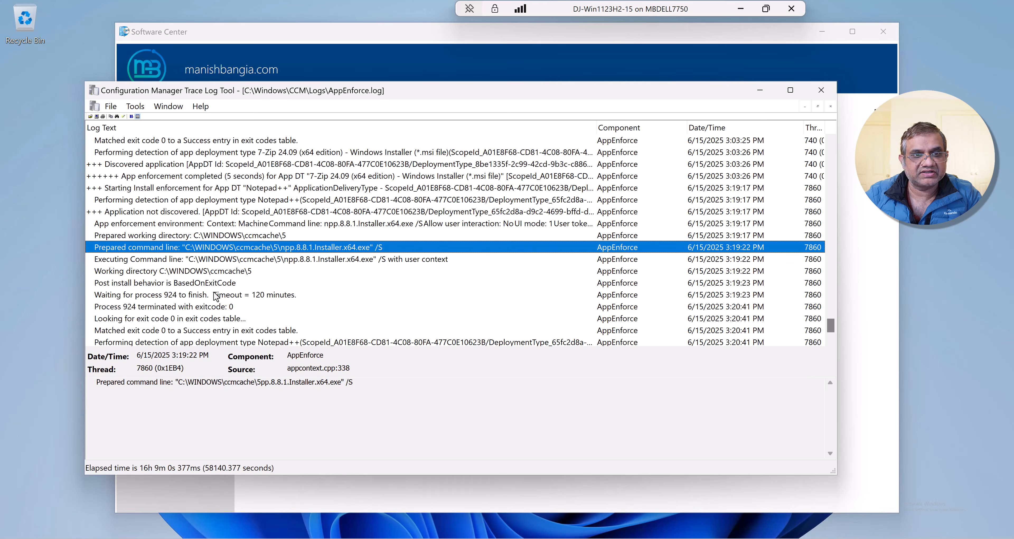
pyautogui.click(216, 296)
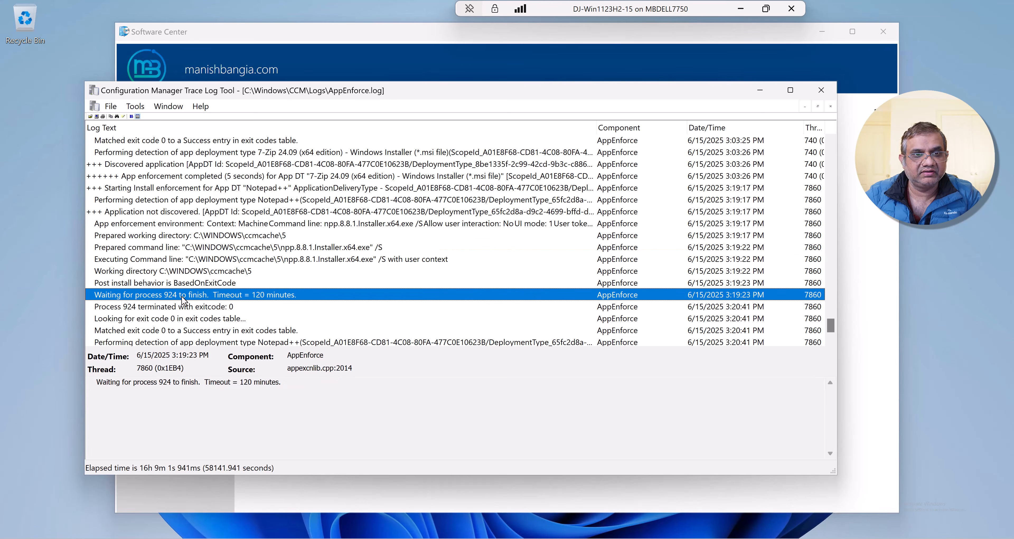
pyautogui.click(225, 310)
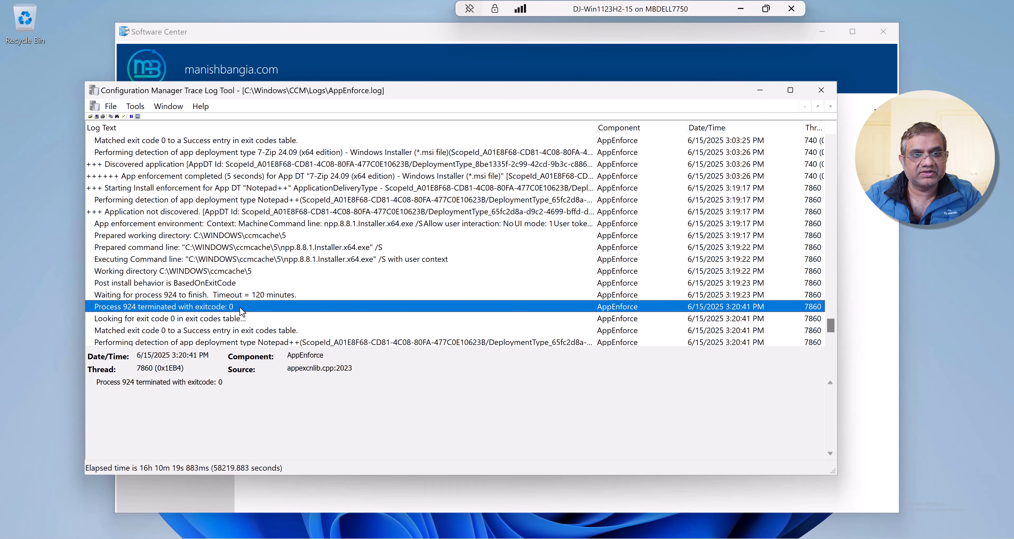
# - Examine the post-installation detection, discovery and enforcement completion entries for Notepad++ in AppEnforce.log
pyautogui.scroll(-1, 242, 311)
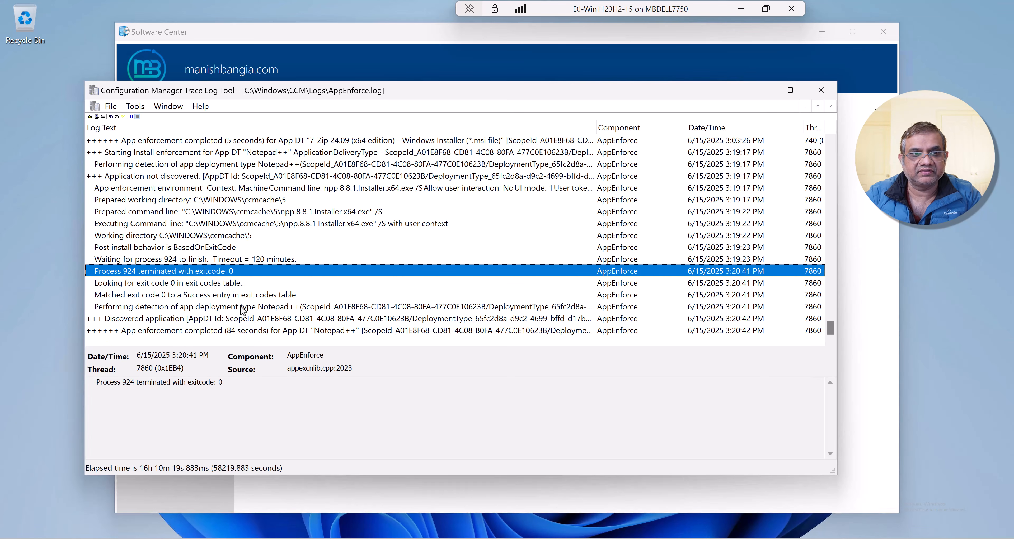
pyautogui.click(243, 307)
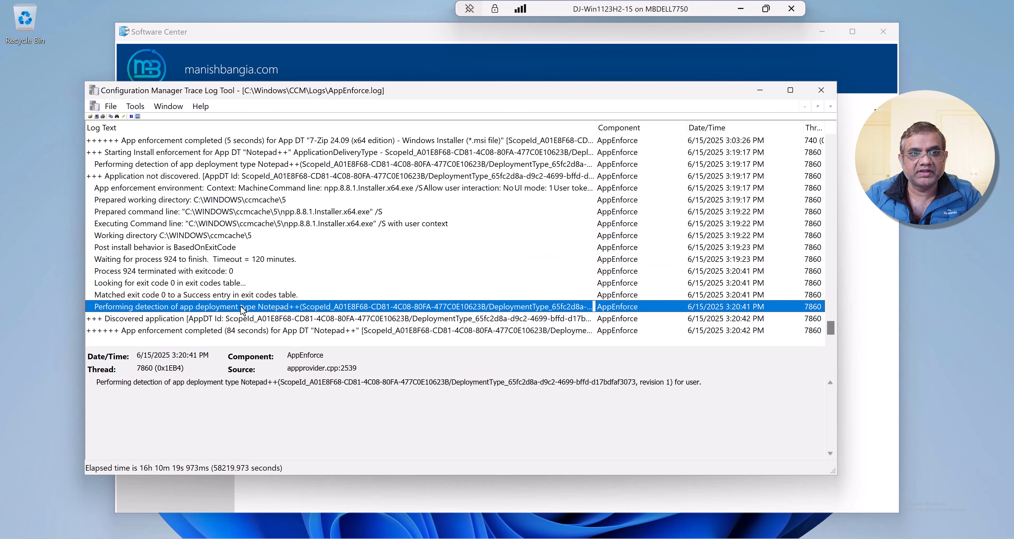
pyautogui.click(231, 322)
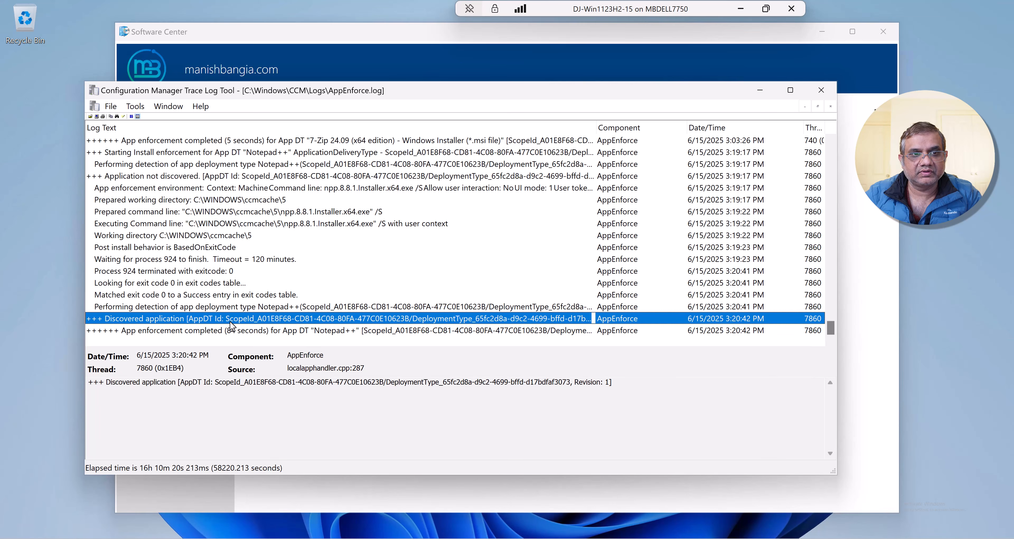
pyautogui.click(229, 332)
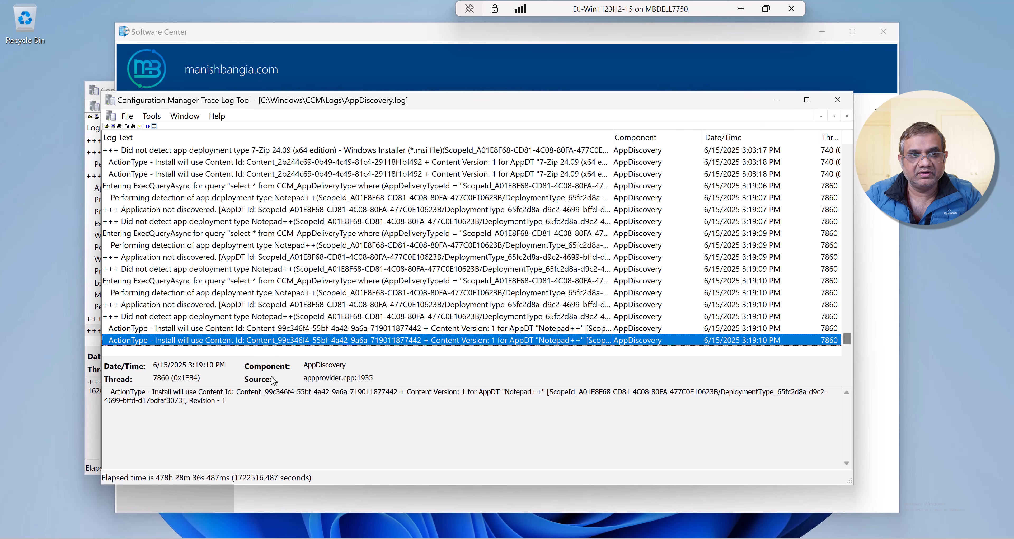
# - Examine the latest Notepad++ detection and content ID entries in AppDiscovery.log
pyautogui.click(253, 412)
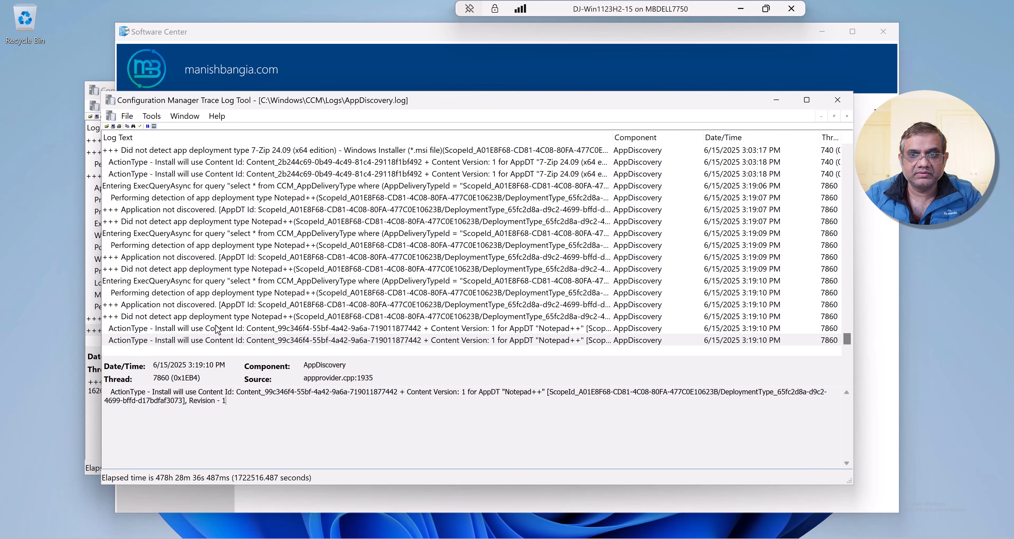
pyautogui.click(160, 306)
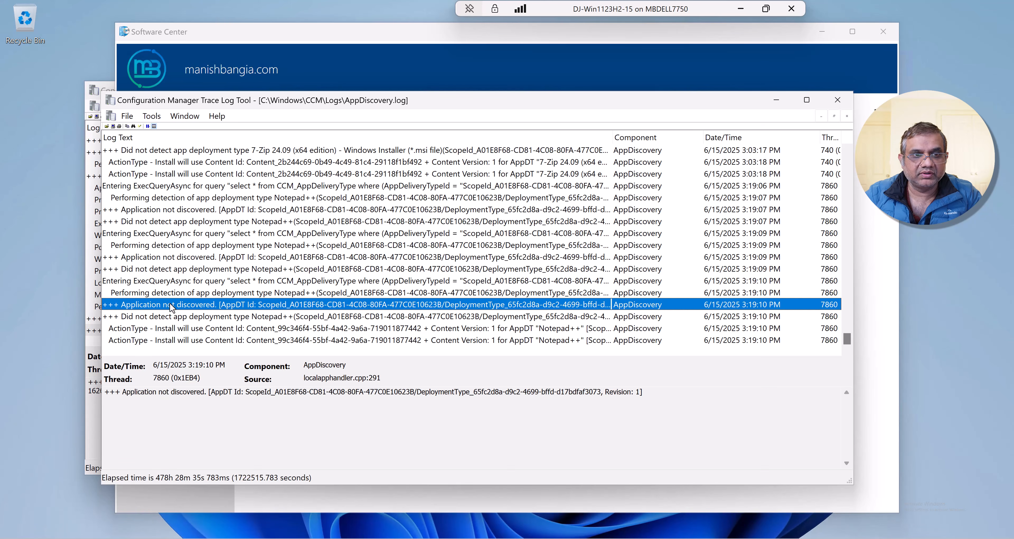
pyautogui.click(167, 320)
pyautogui.click(198, 329)
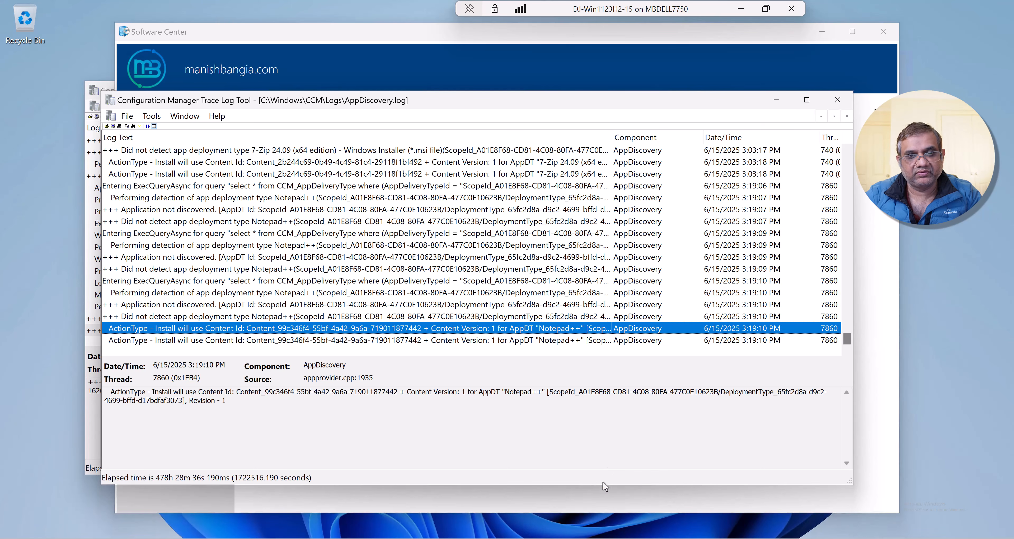
# - Switch to AppIntentEval.log and examine the current state entries for Notepad++ 8.8.1 - Demo before and after the installation
pyautogui.moveTo(697, 538)
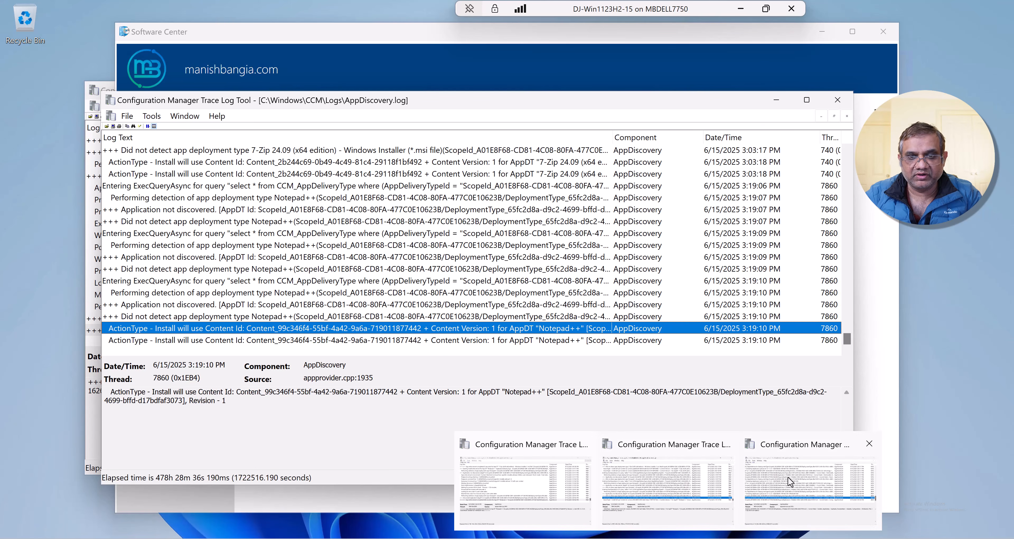
pyautogui.click(774, 499)
pyautogui.click(416, 345)
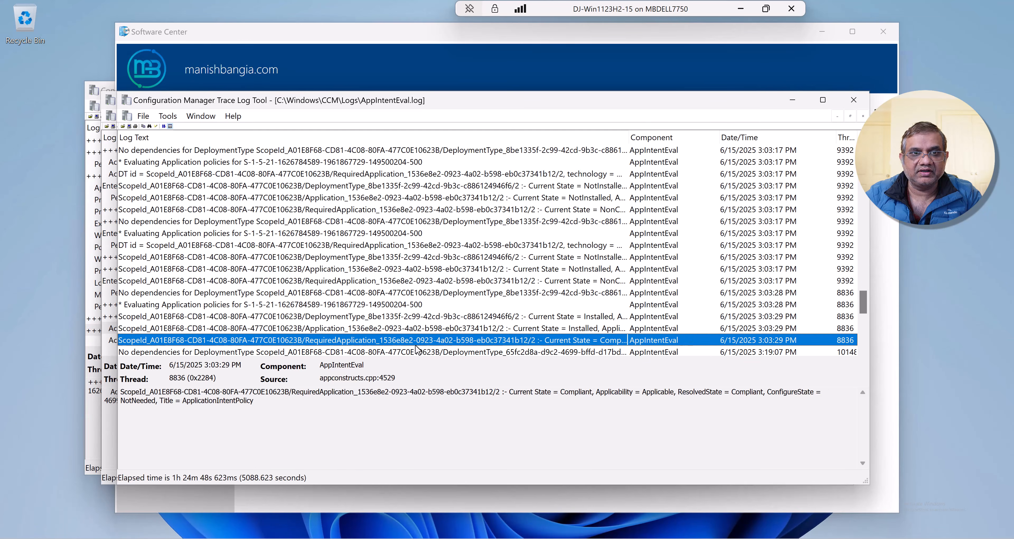
pyautogui.scroll(-6, 415, 346)
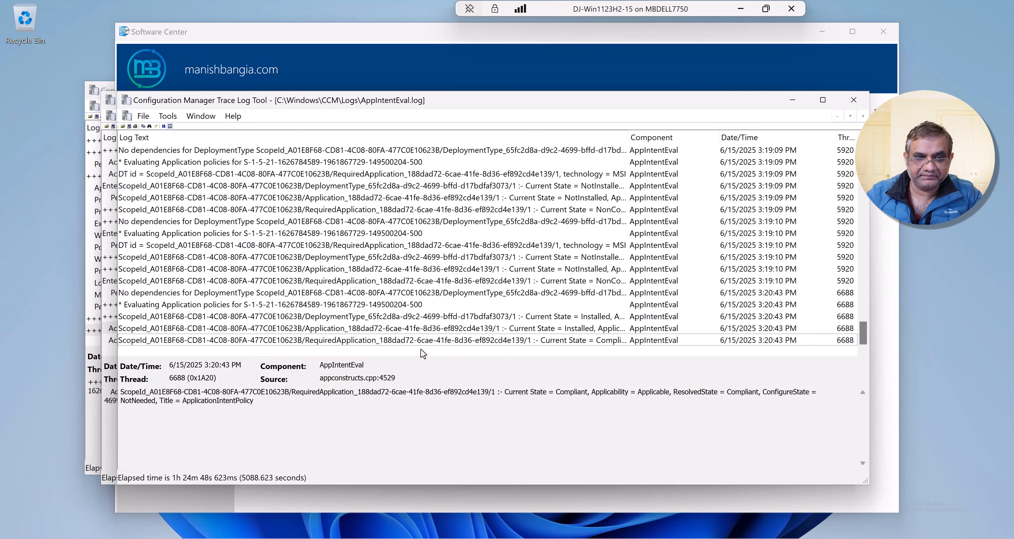
pyautogui.click(426, 341)
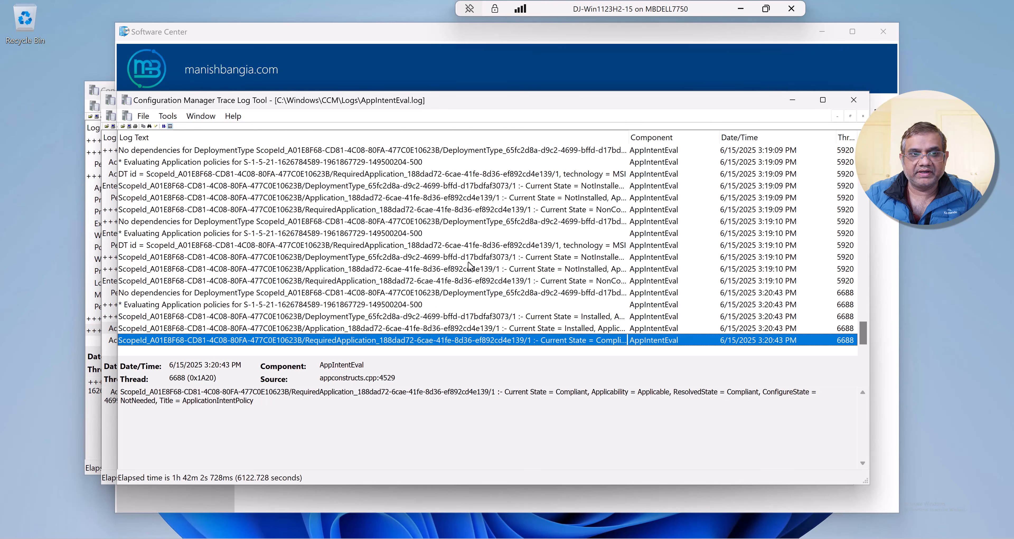
pyautogui.click(521, 195)
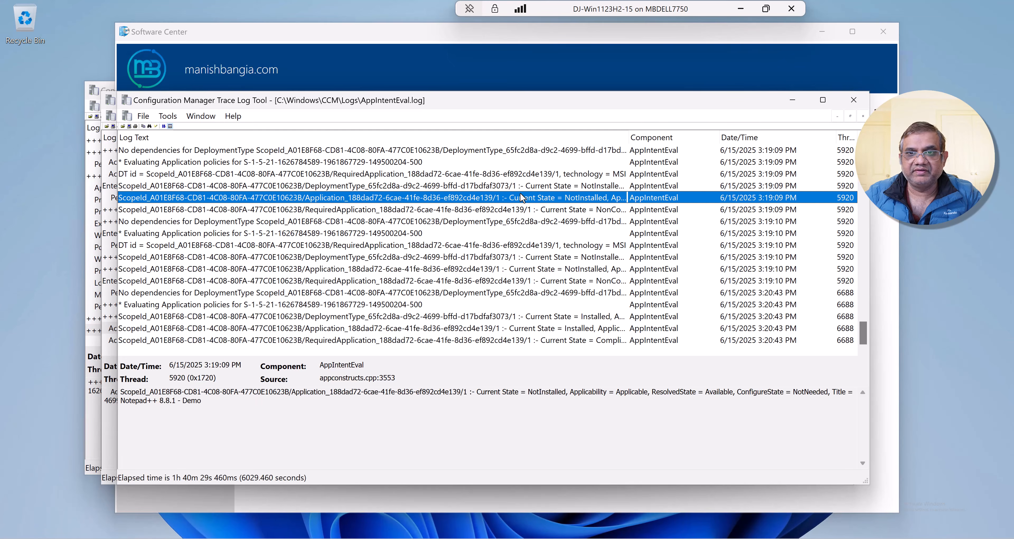
pyautogui.click(511, 186)
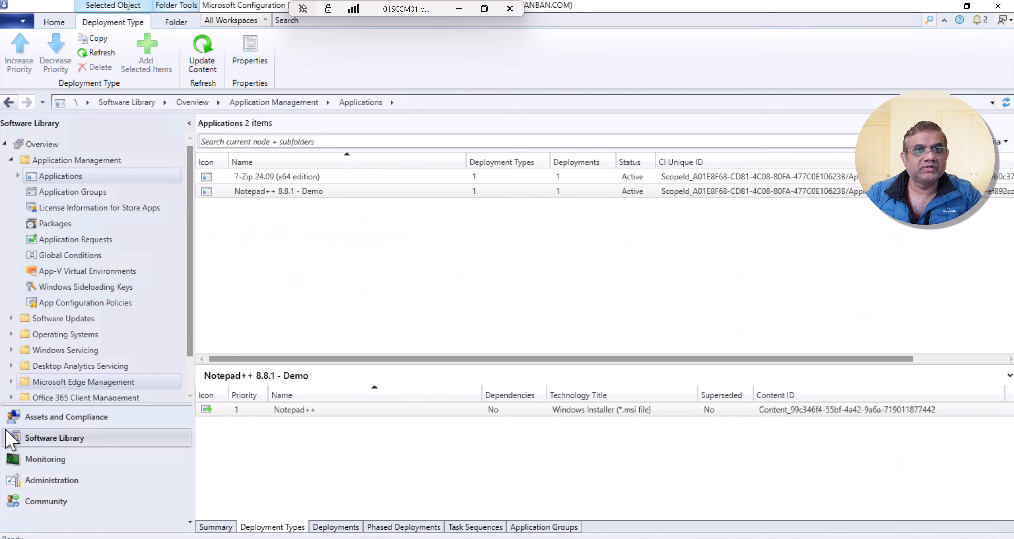
# - In the Configuration Manager console on the site server, open the Default Client Settings and the Software Deployment re-evaluation schedule
pyautogui.click(40, 484)
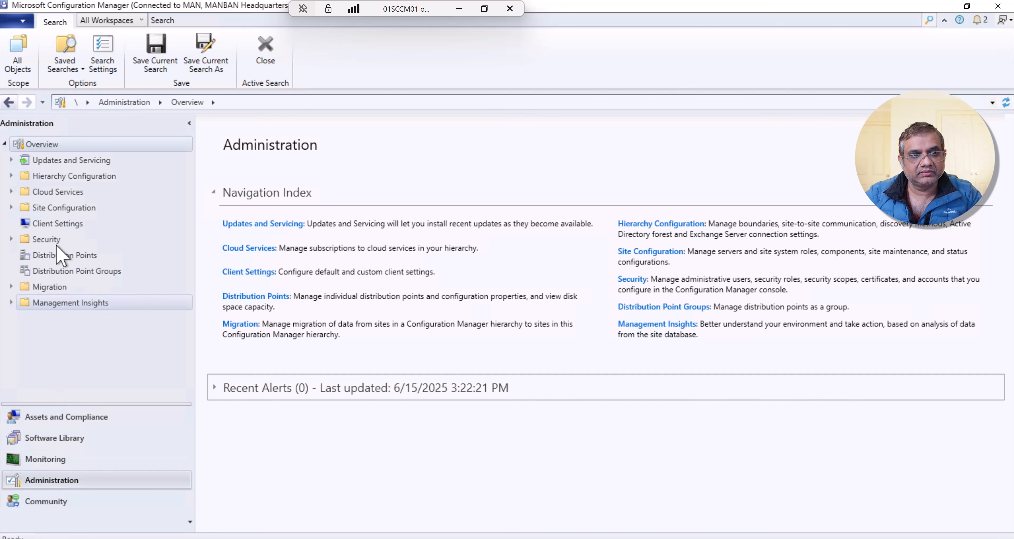
pyautogui.click(79, 224)
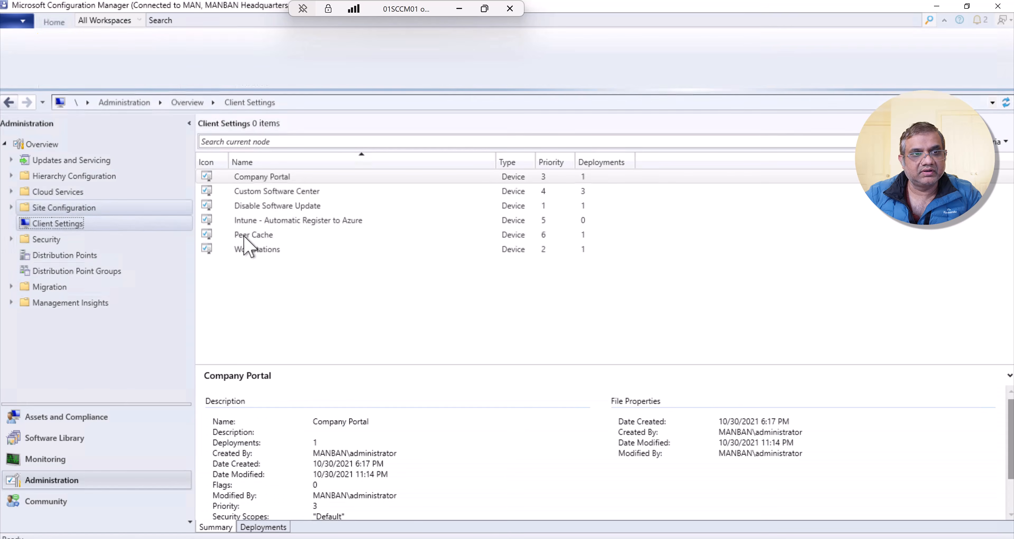
pyautogui.click(288, 204)
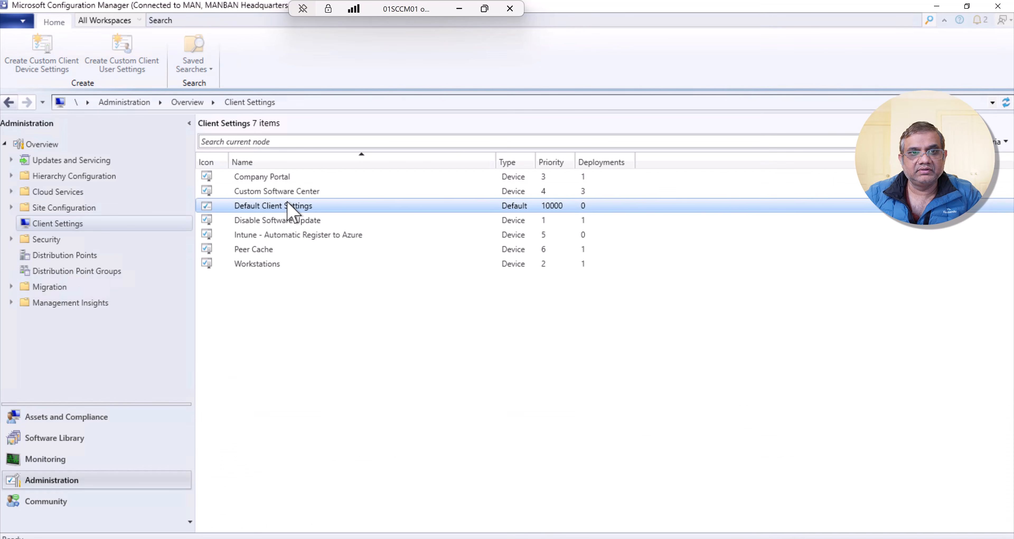
pyautogui.rightClick(288, 204)
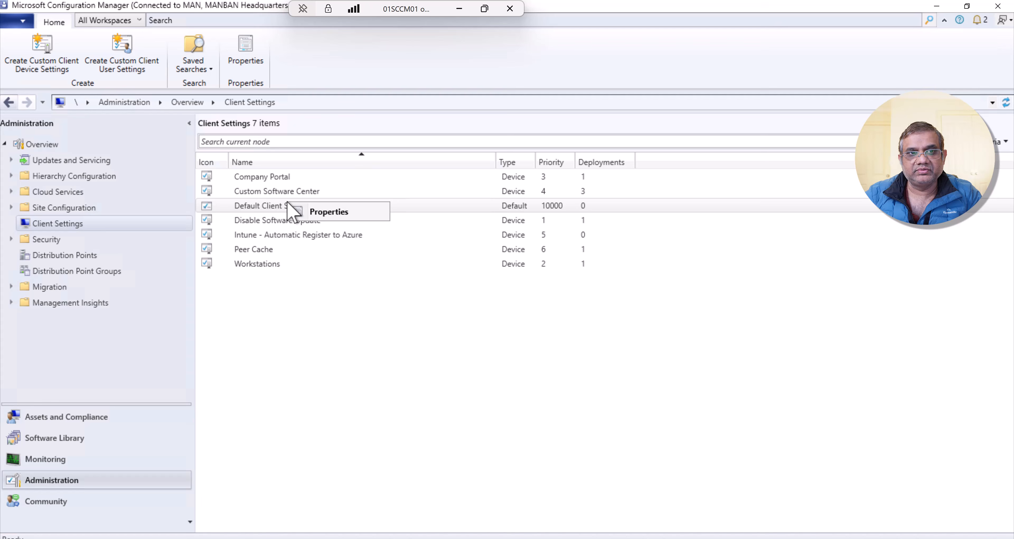
pyautogui.click(331, 216)
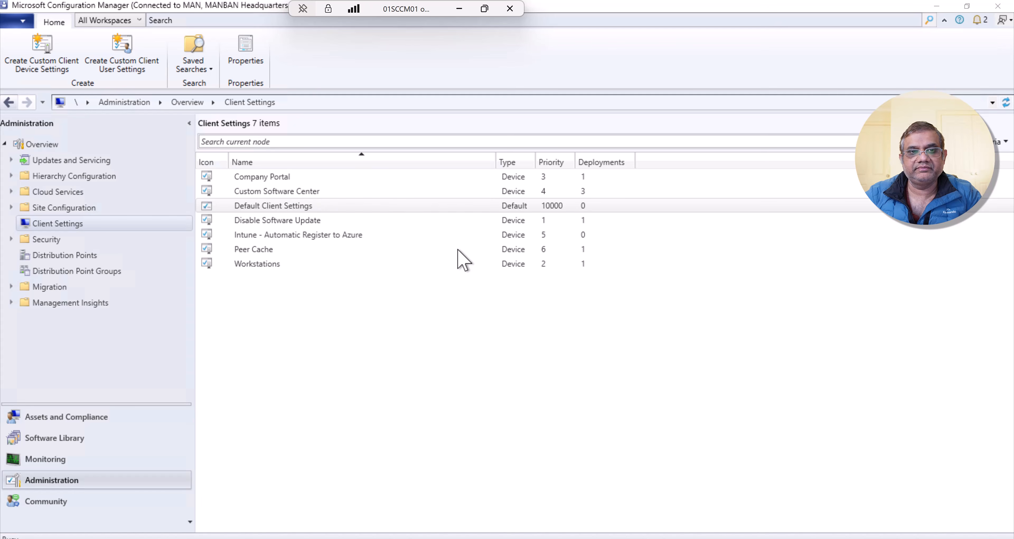
pyautogui.click(322, 312)
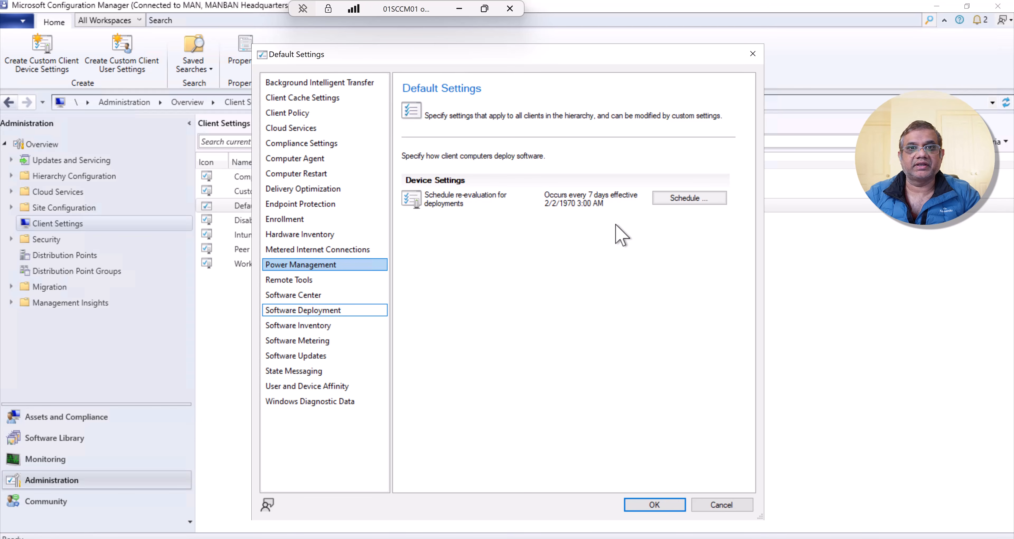
pyautogui.click(683, 198)
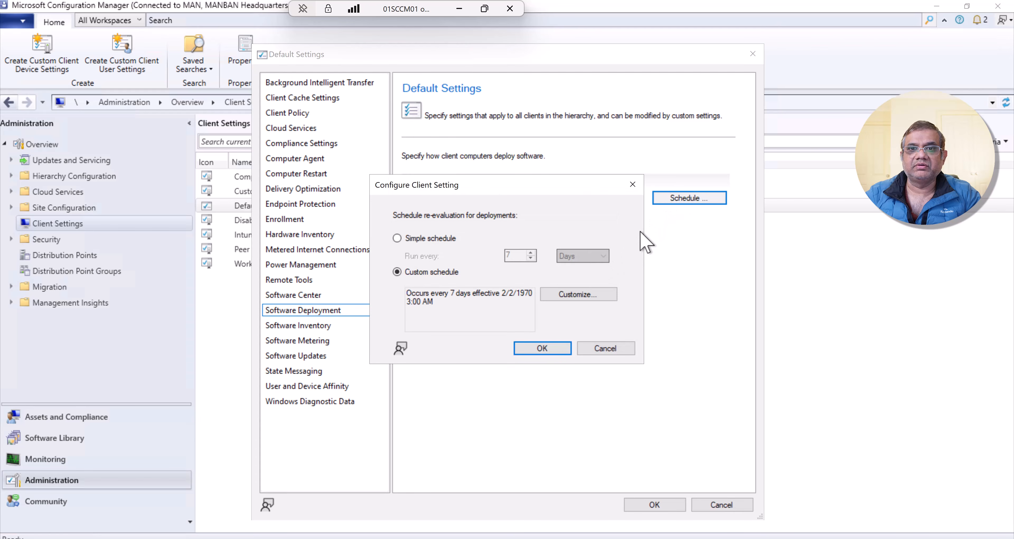